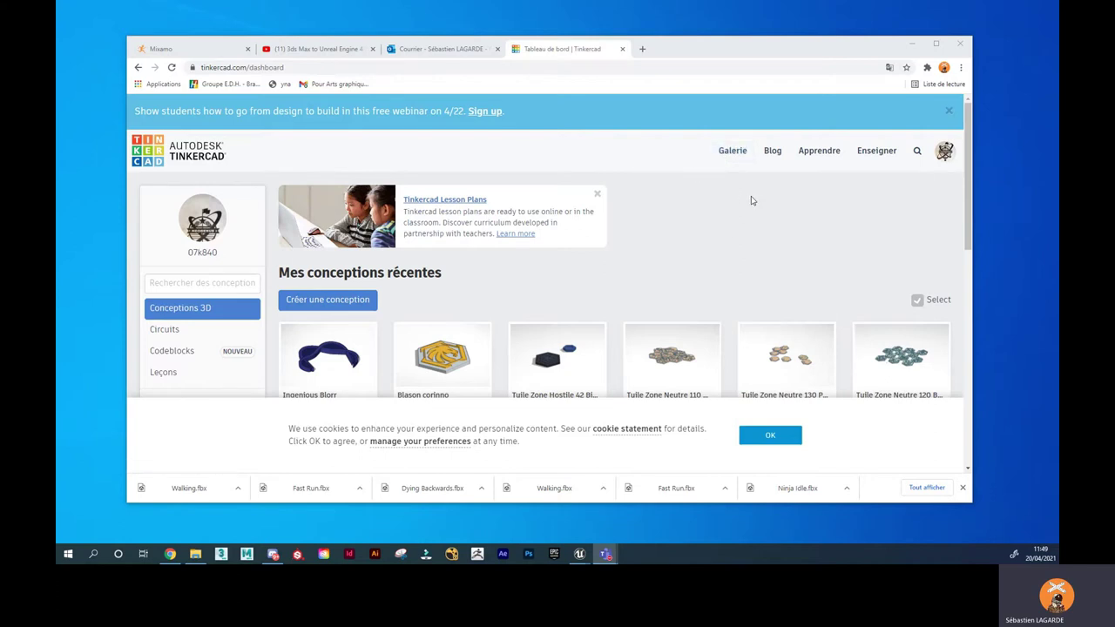
Search the Tinkercad gallery for 't pose' and open the T-Pose skeleton design.
left_click(917, 160)
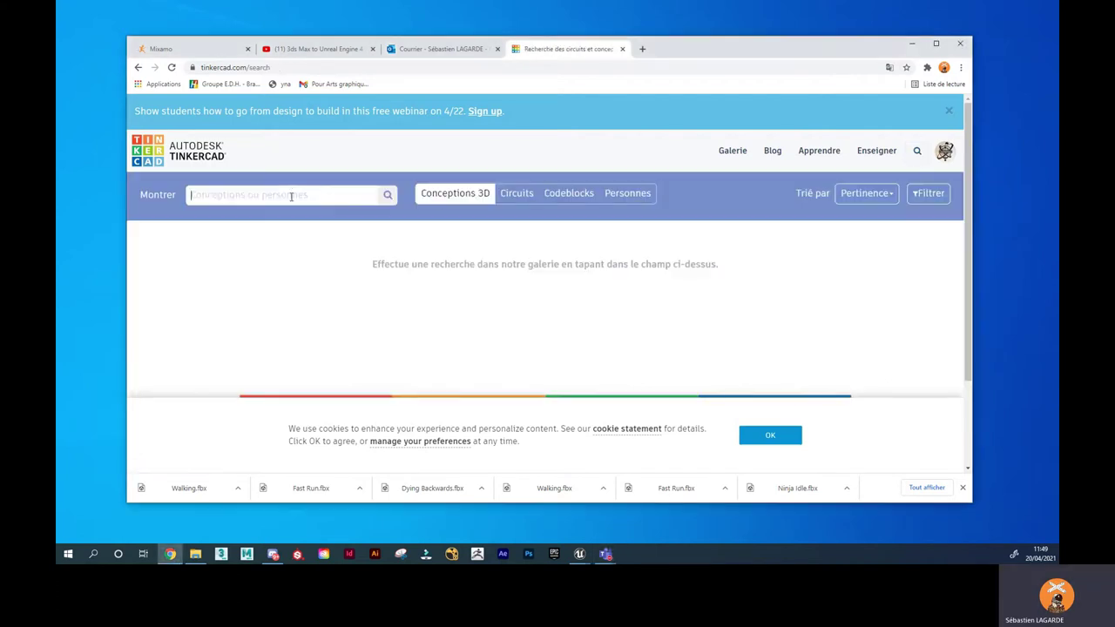
type("t pose")
key("Return")
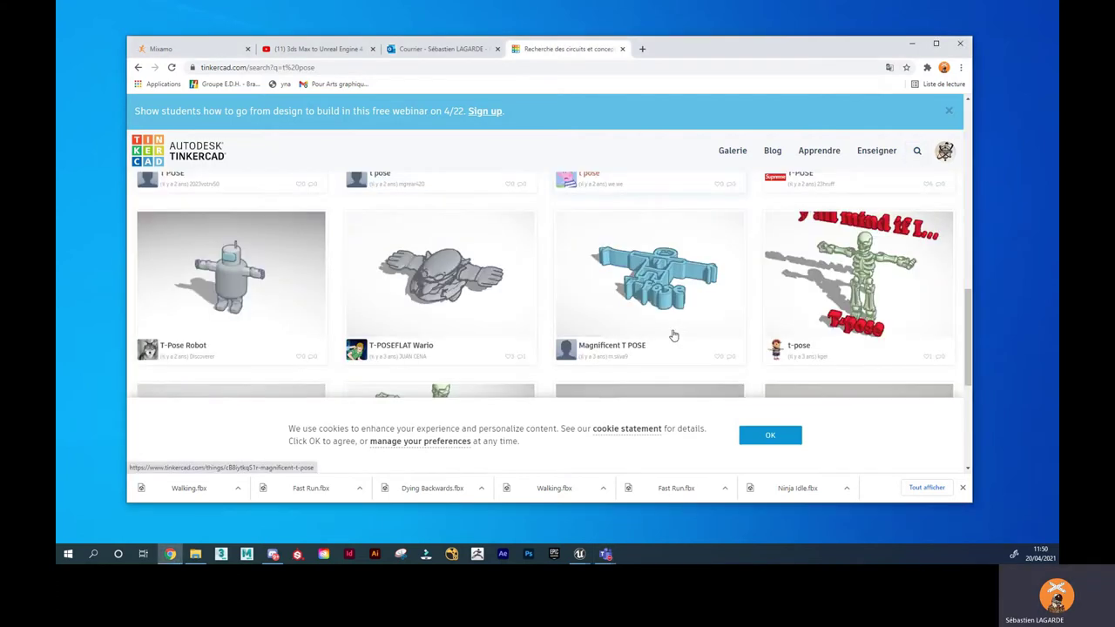
scroll(672, 333, "down", 5)
left_click(435, 298)
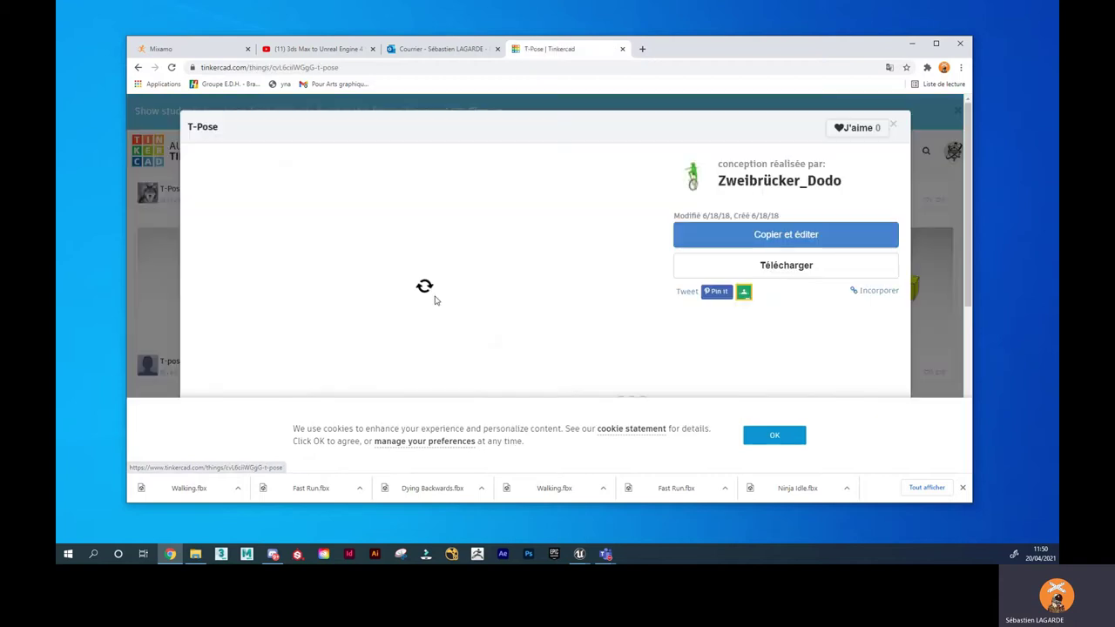
Download the T-Pose design in .OBJ format, accepting the cookie notice.
left_click(806, 272)
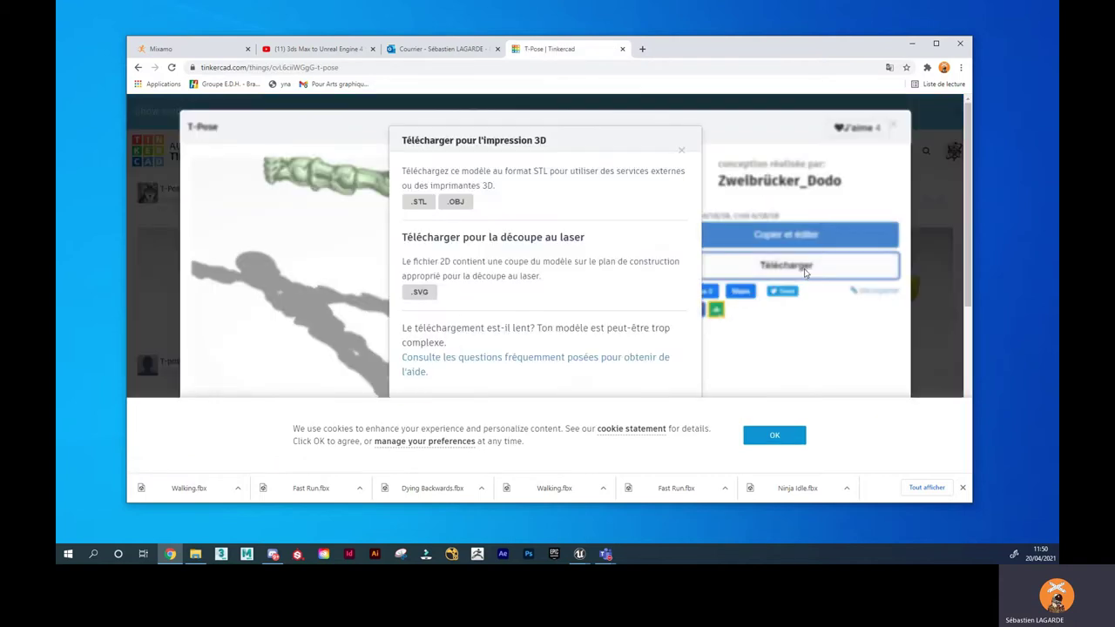
left_click(778, 443)
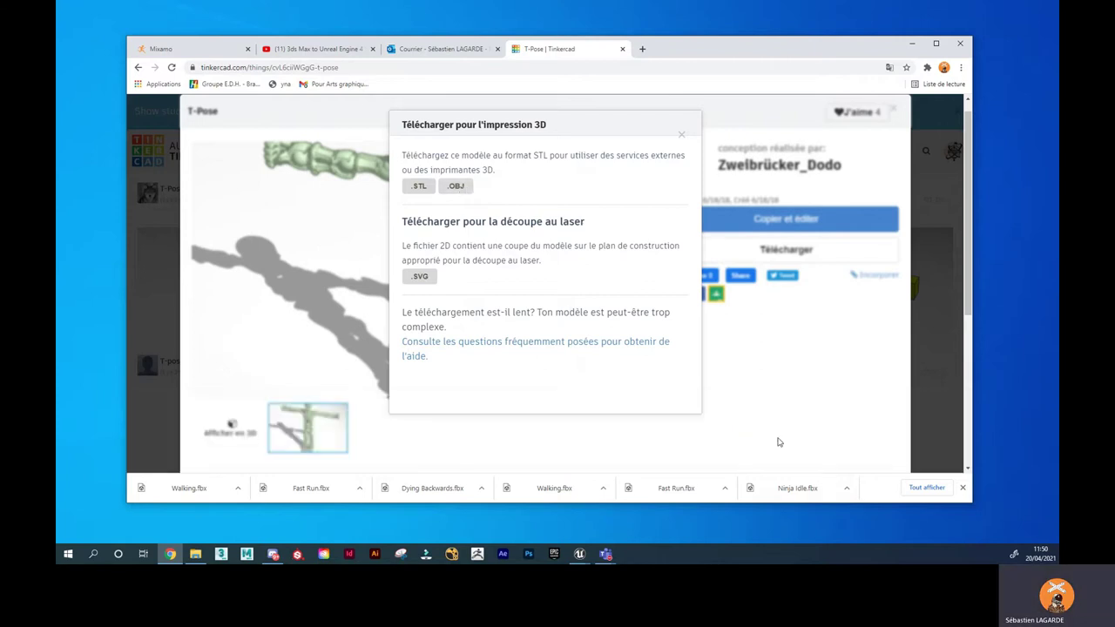
left_click(456, 188)
Extract all files from T-Pose.zip and select the extracted tinker model file.
right_click(392, 248)
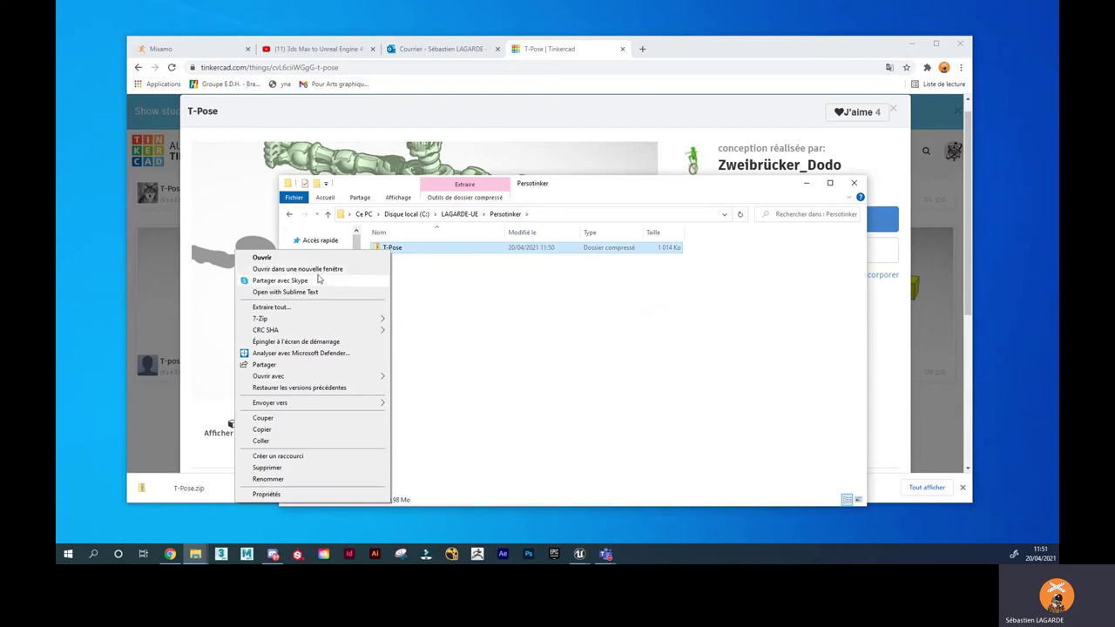
left_click(305, 308)
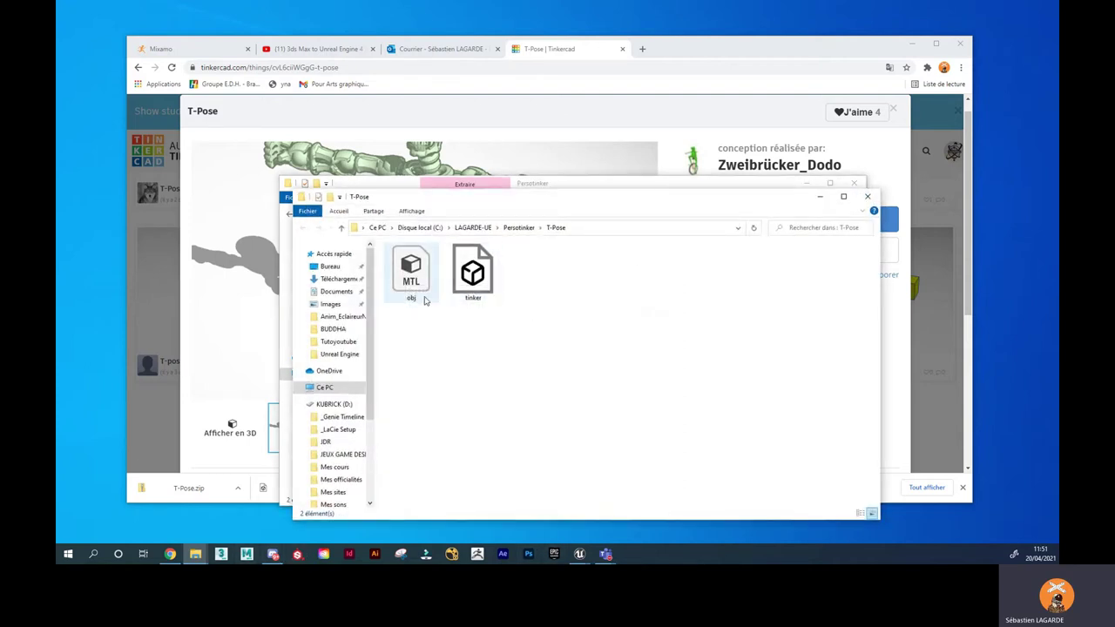
left_click(472, 280)
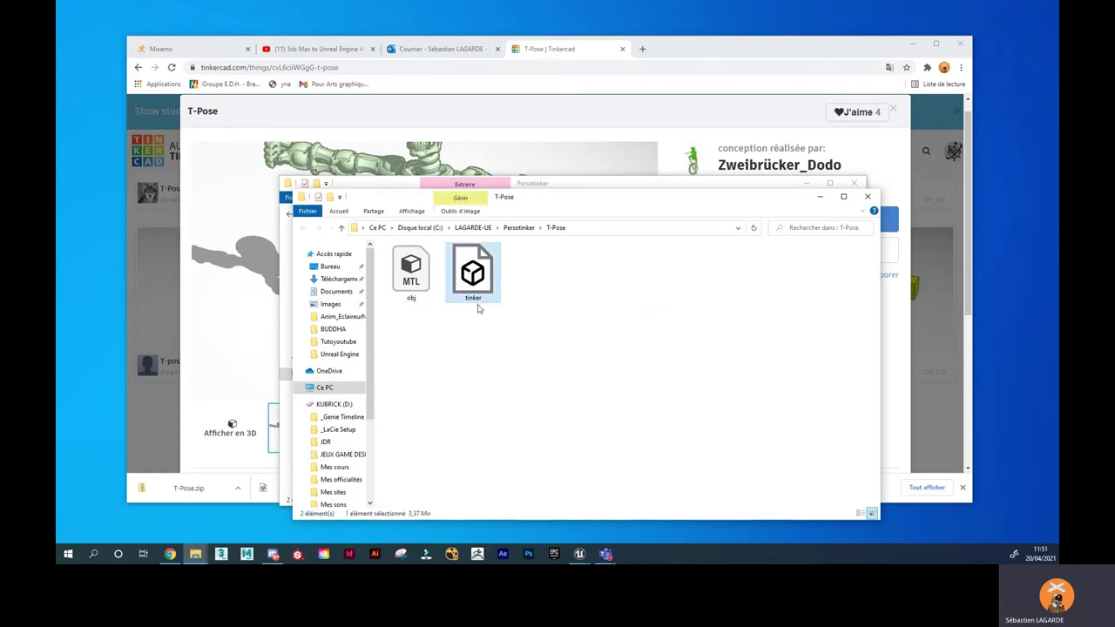
Turn on file name extensions in File Explorer, then switch to the Mixamo tab.
left_click(418, 214)
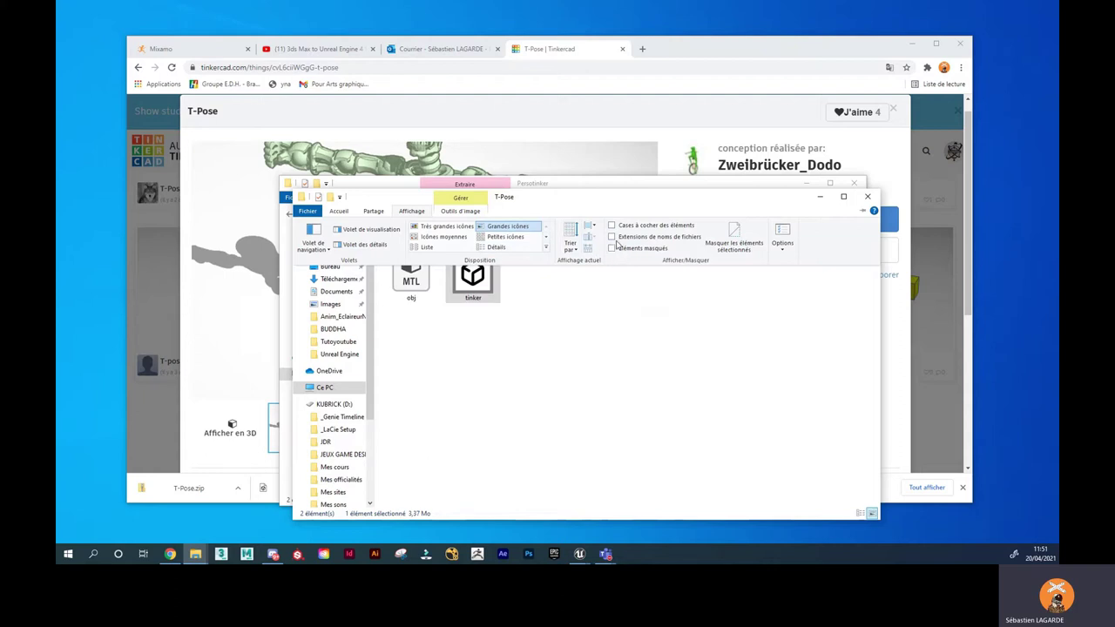
left_click(552, 309)
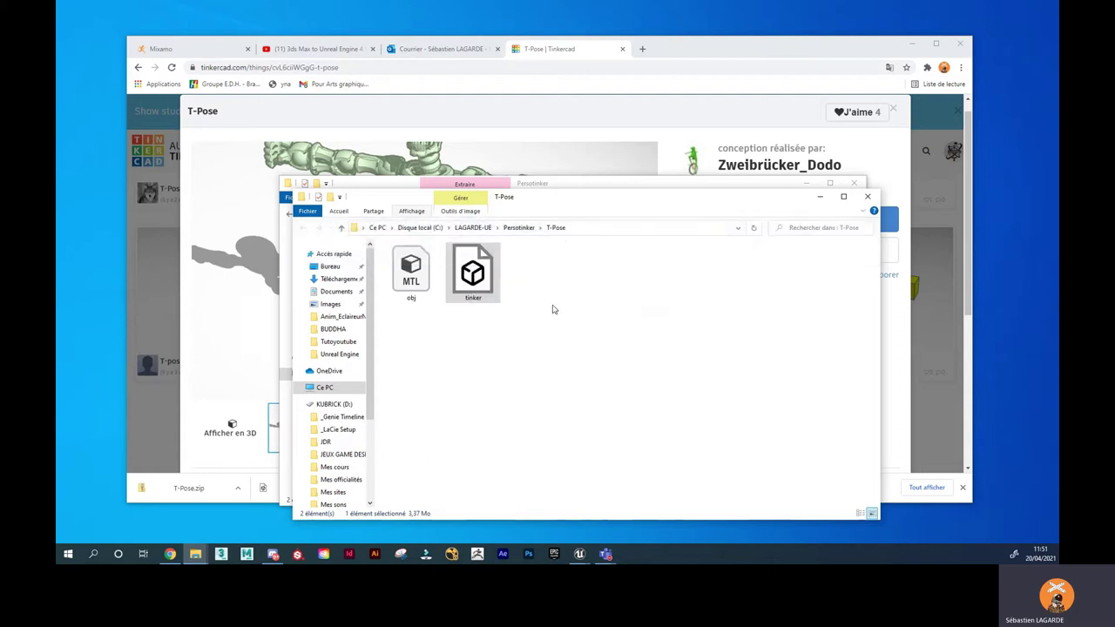
left_click(504, 333)
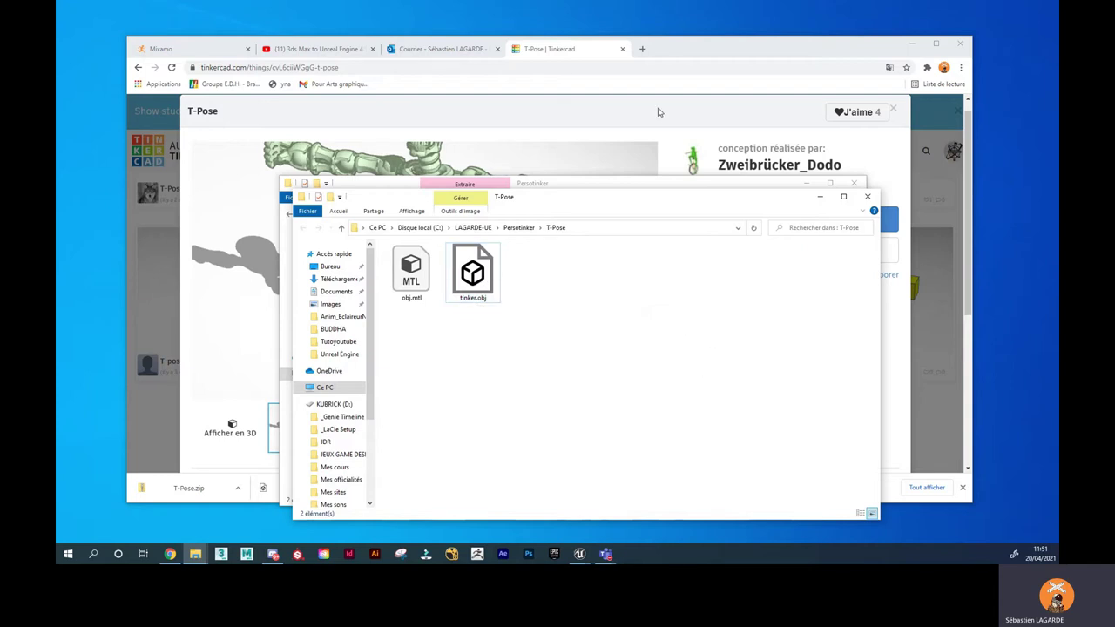
left_click(211, 54)
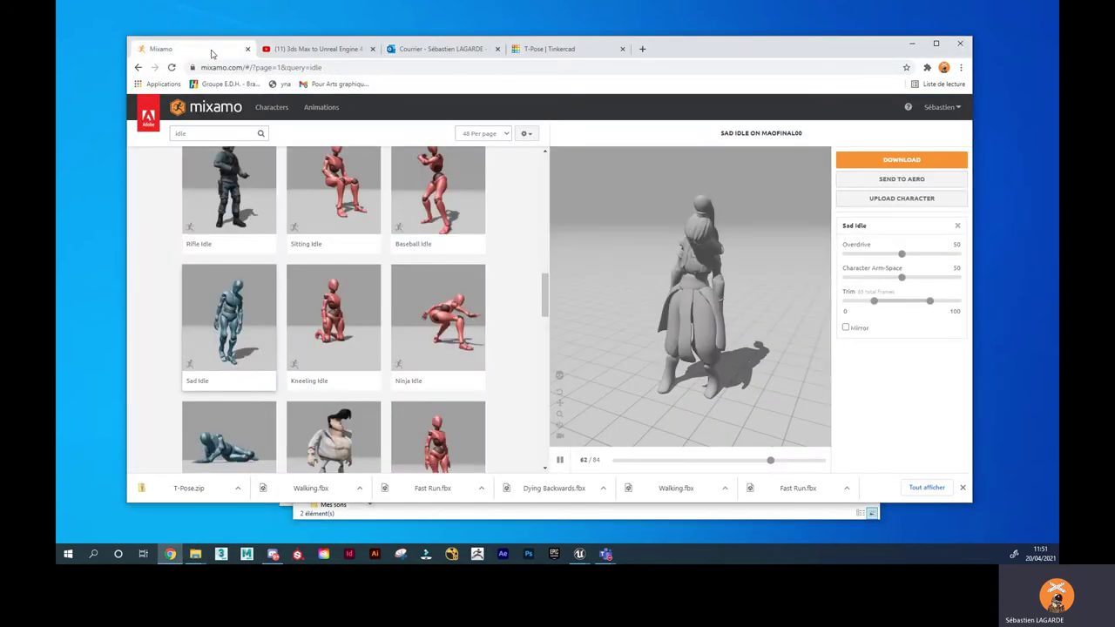
Upload tinker.obj from the T-Pose folder as a new Mixamo character.
left_click(913, 200)
left_click(518, 350)
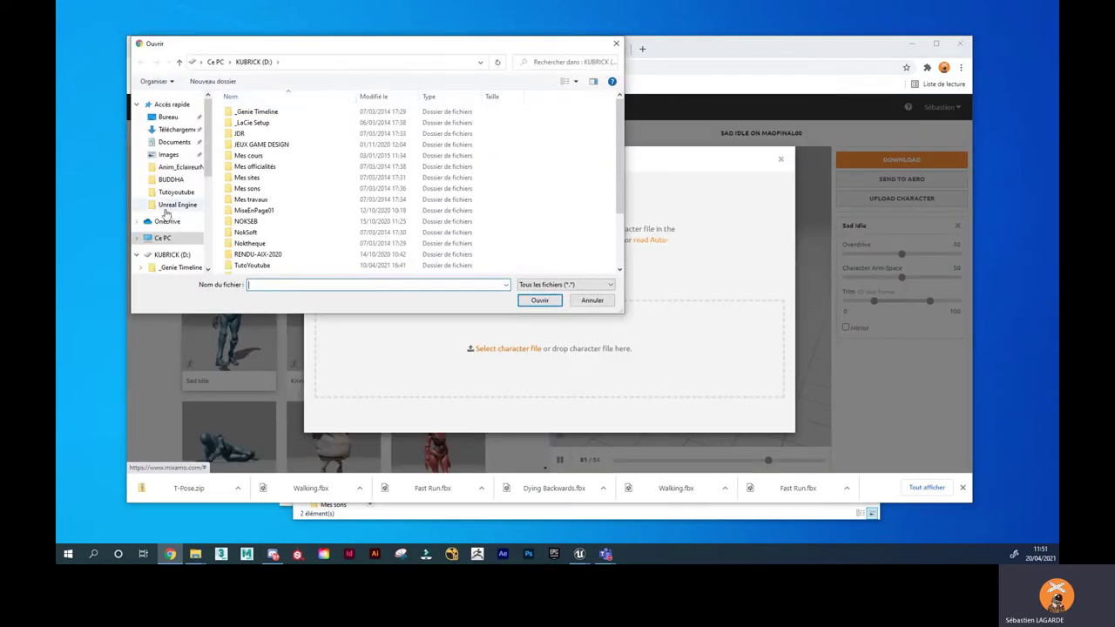
double_click(252, 112)
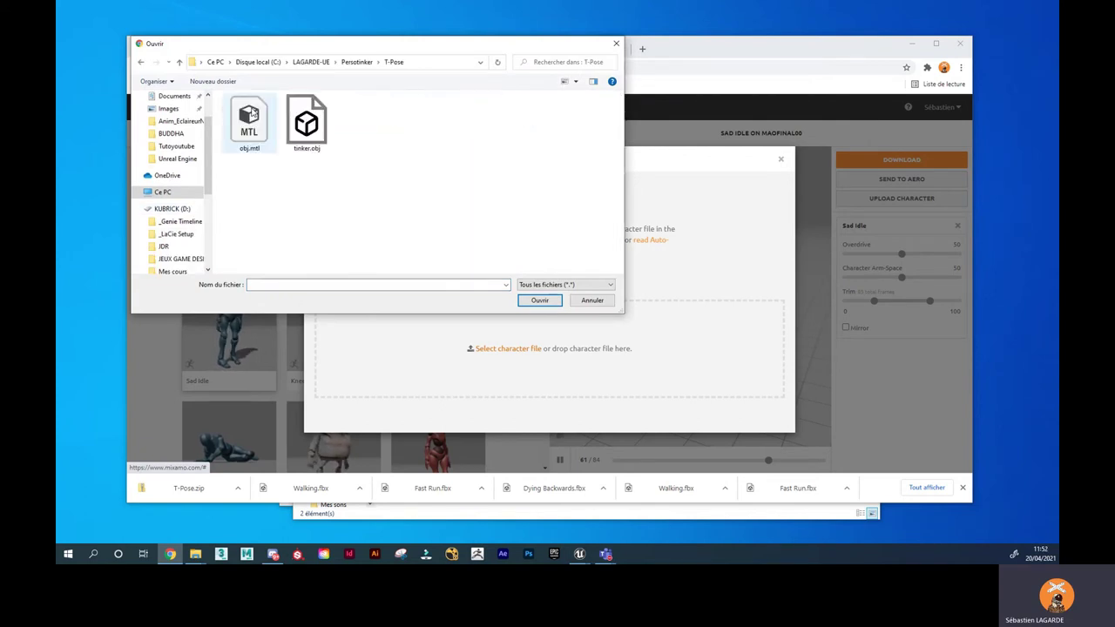
left_click(309, 131)
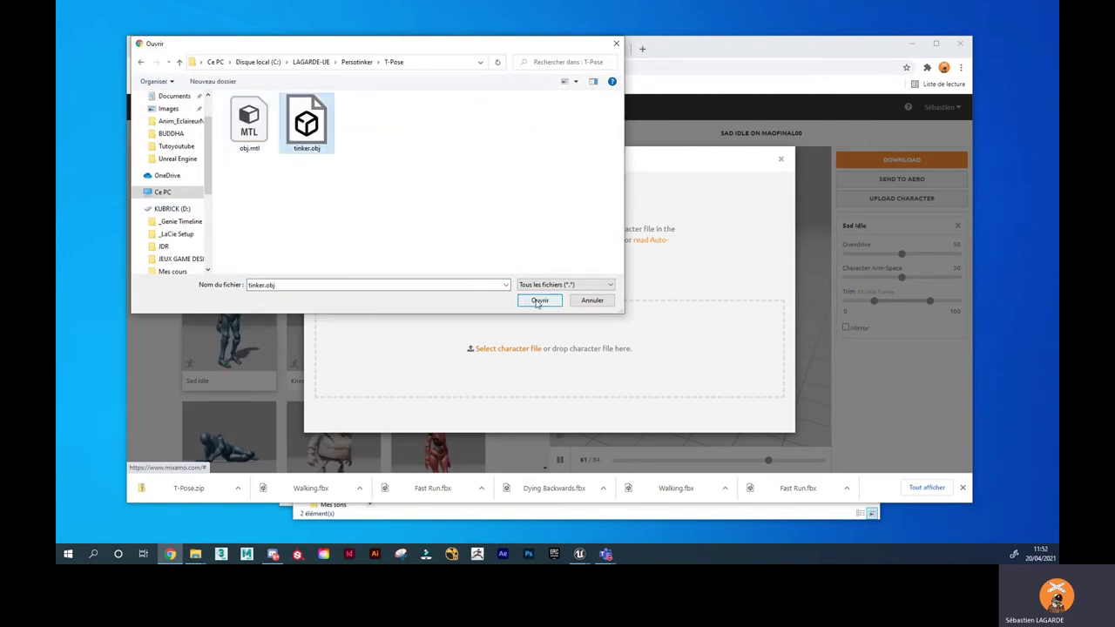
left_click(538, 301)
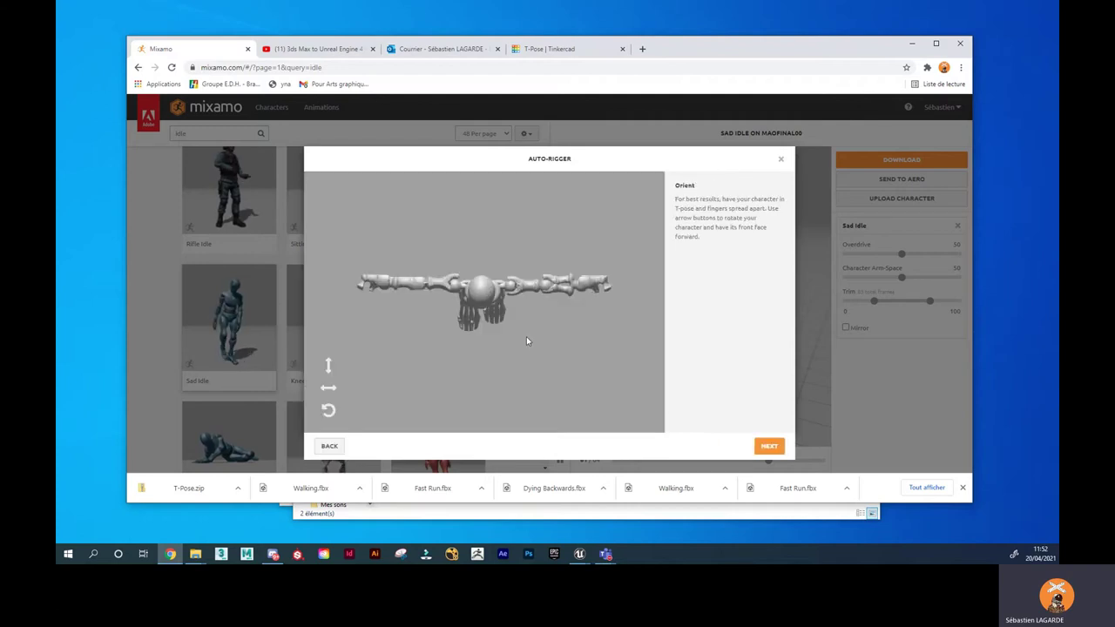
Rotate the skeleton on the X and Y axes until it stands upright facing front, then continue.
left_click(329, 391)
left_click(329, 391)
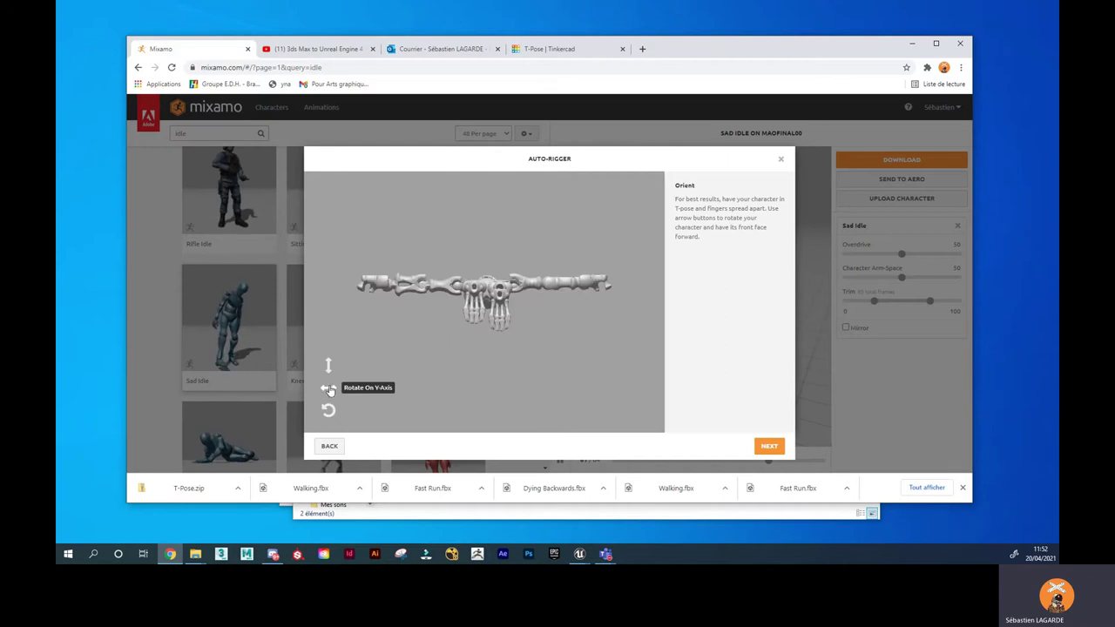
left_click(329, 366)
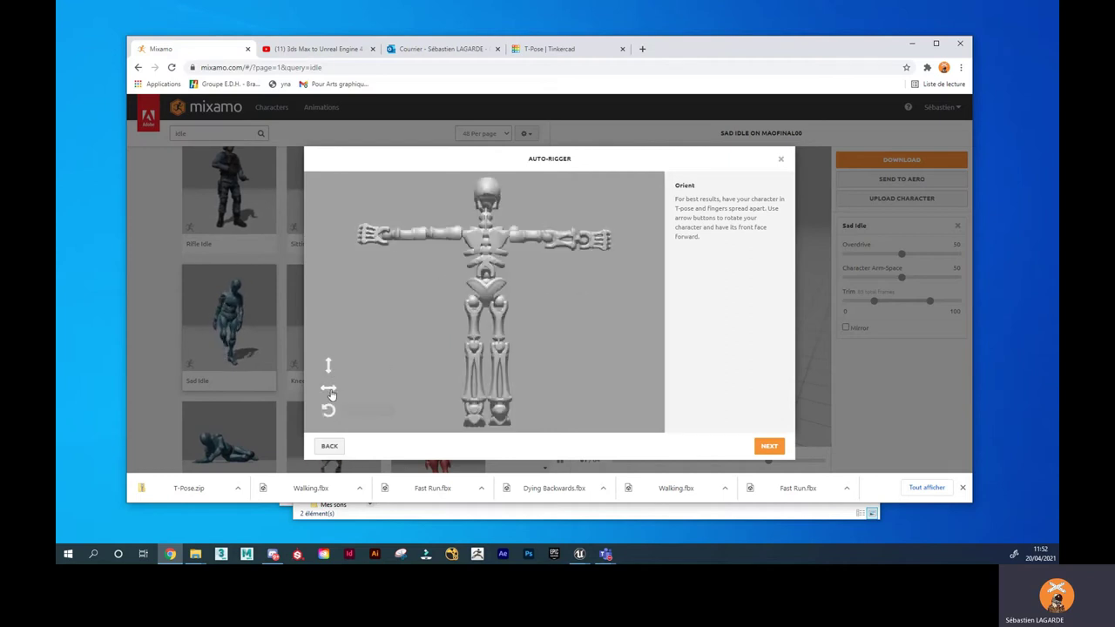
left_click(330, 391)
left_click(332, 390)
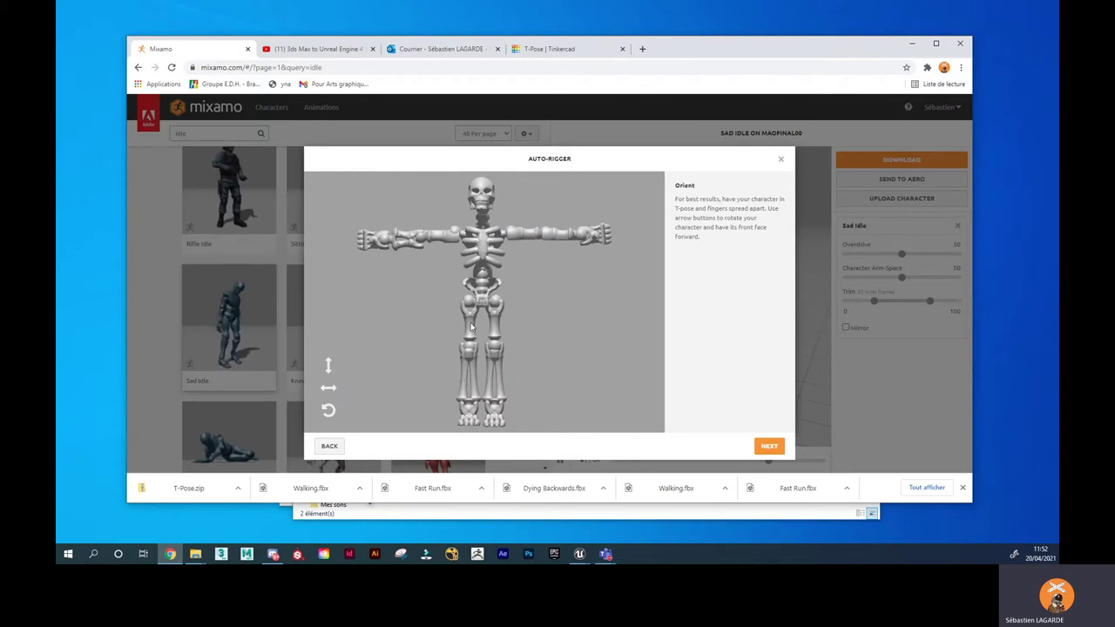
left_click(770, 447)
Place the chin, wrist and elbow markers on the skeleton.
mouse_move(360, 305)
left_mouse_down()
mouse_move(730, 259)
mouse_move(483, 210)
left_mouse_up()
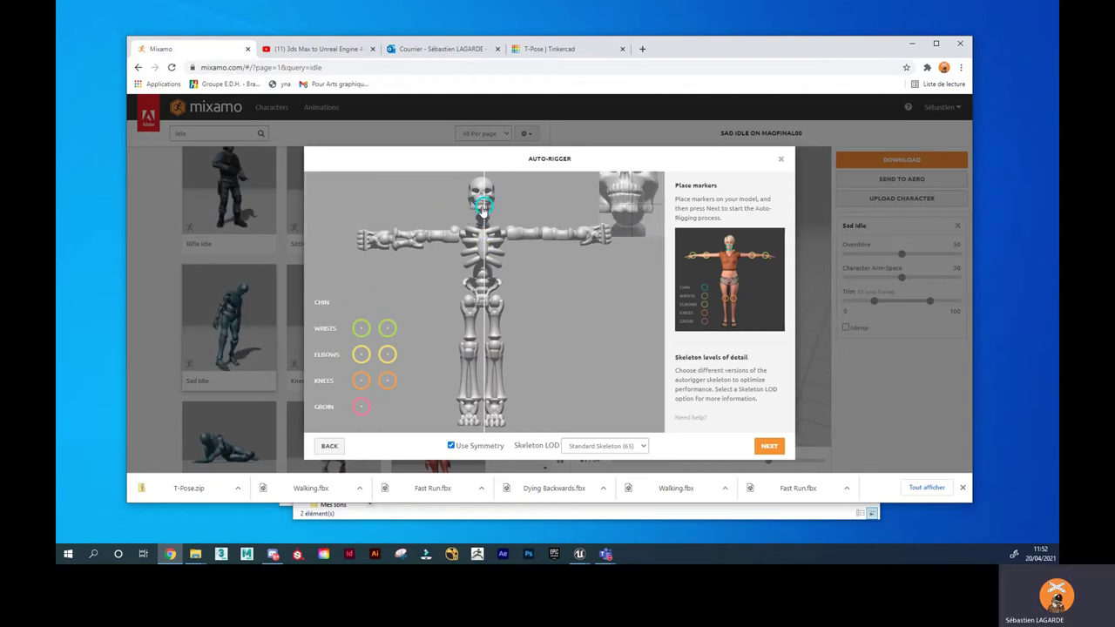
left_click_drag(482, 210, 482, 207)
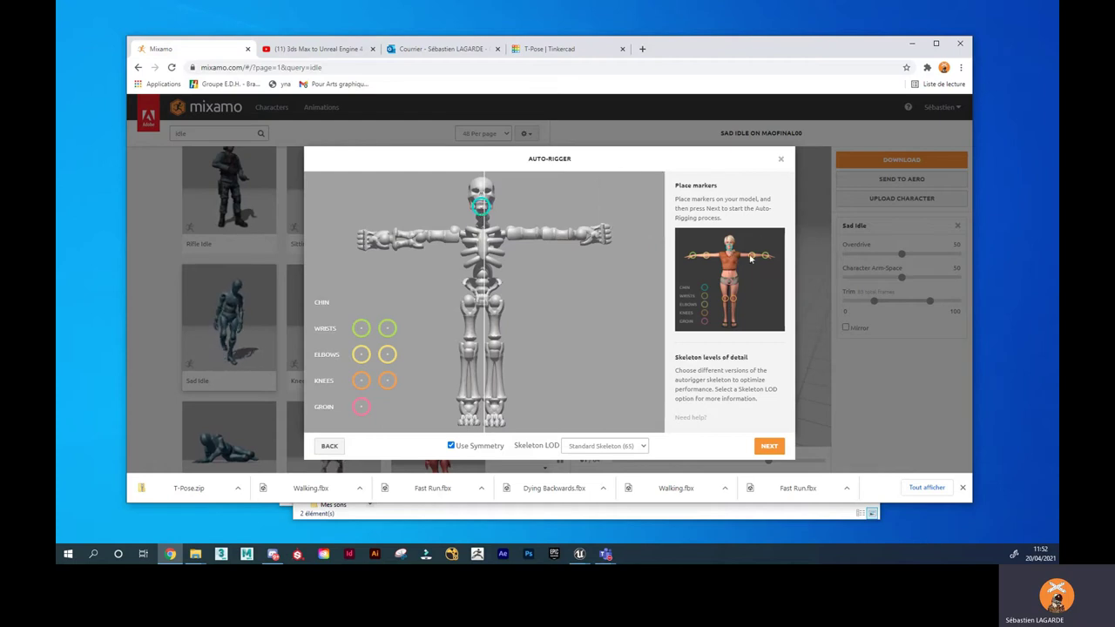
left_click_drag(388, 329, 386, 240)
mouse_move(361, 354)
left_mouse_down()
mouse_move(432, 298)
mouse_move(422, 243)
left_mouse_up()
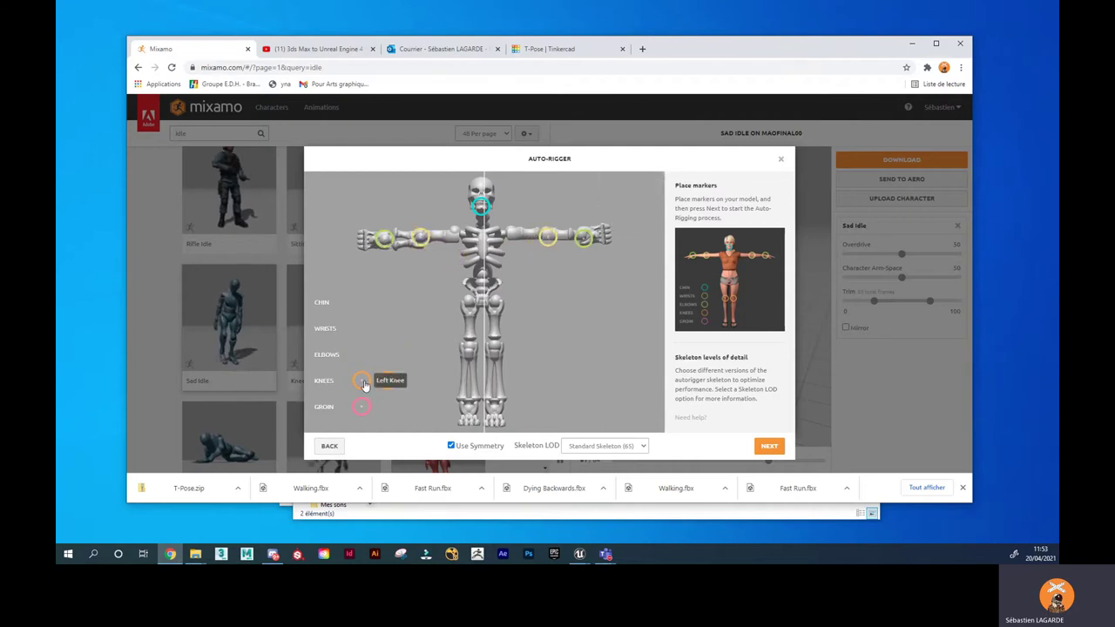
Place the knee and groin markers, then start auto-rigging.
left_click_drag(364, 384, 469, 345)
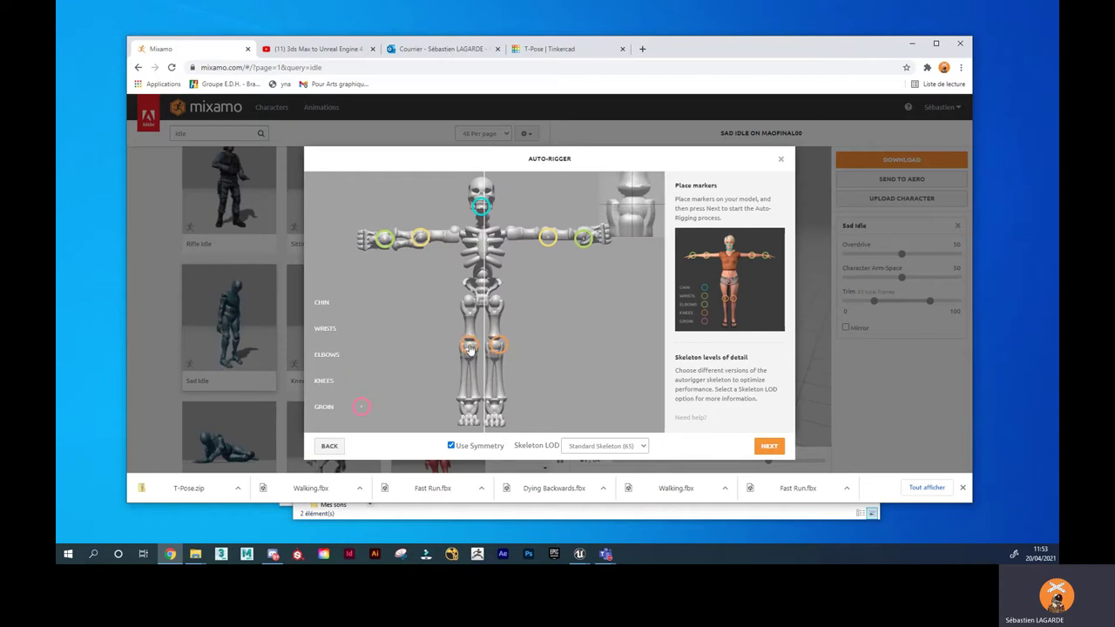
left_click_drag(362, 409, 378, 403)
left_click_drag(424, 362, 484, 303)
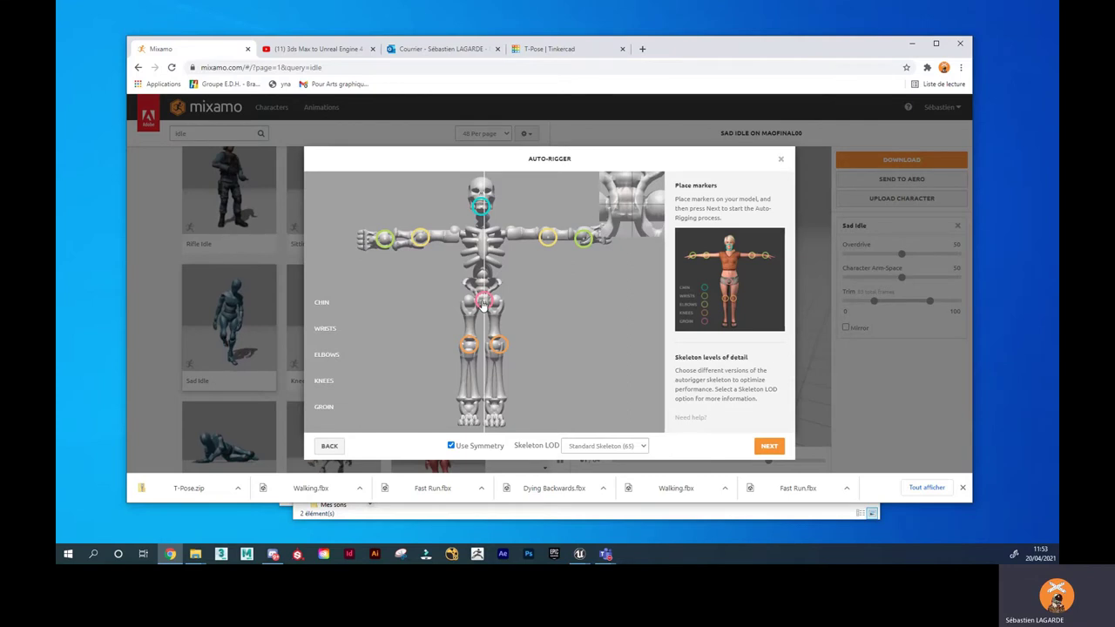
left_click_drag(483, 303, 481, 301)
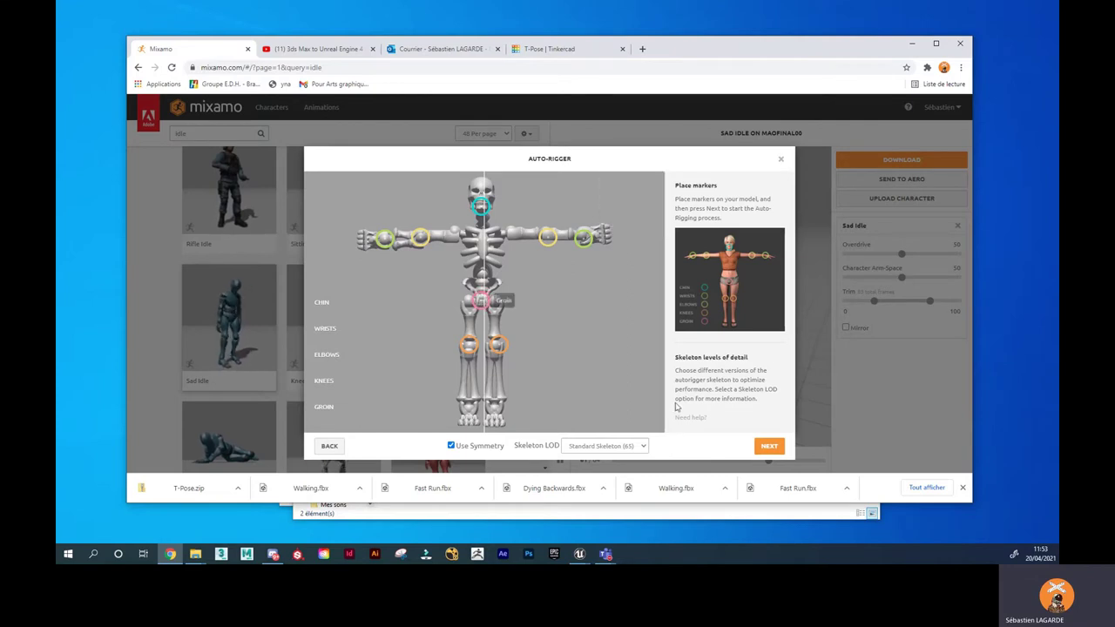
left_click(769, 447)
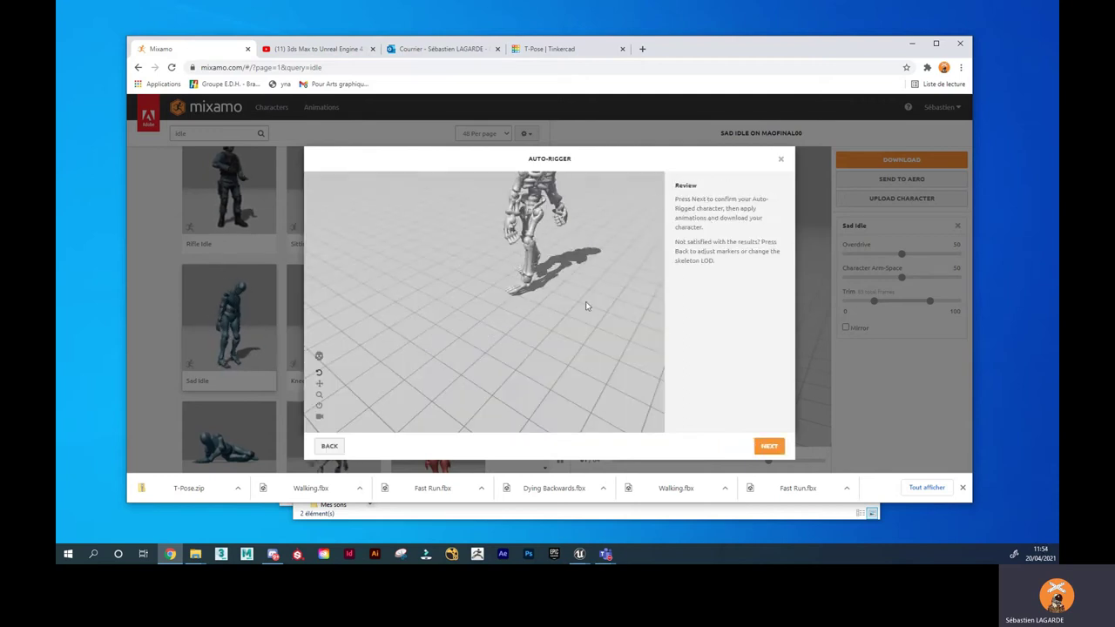
Confirm the auto-rigged Tinker character and finish the upload.
left_click_drag(570, 308, 571, 207)
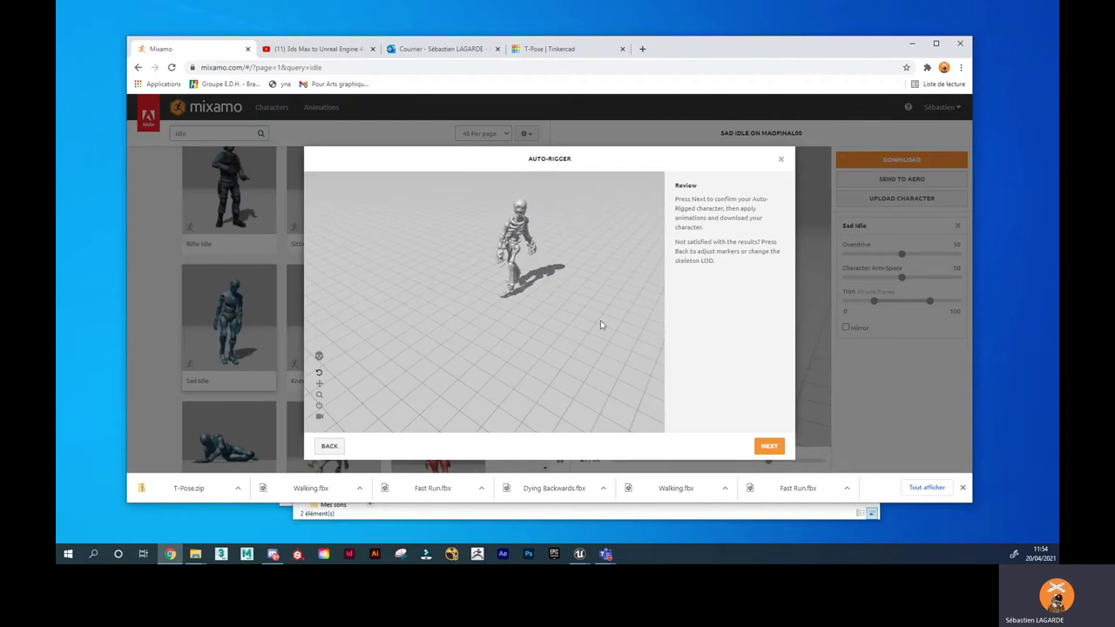
left_click(772, 448)
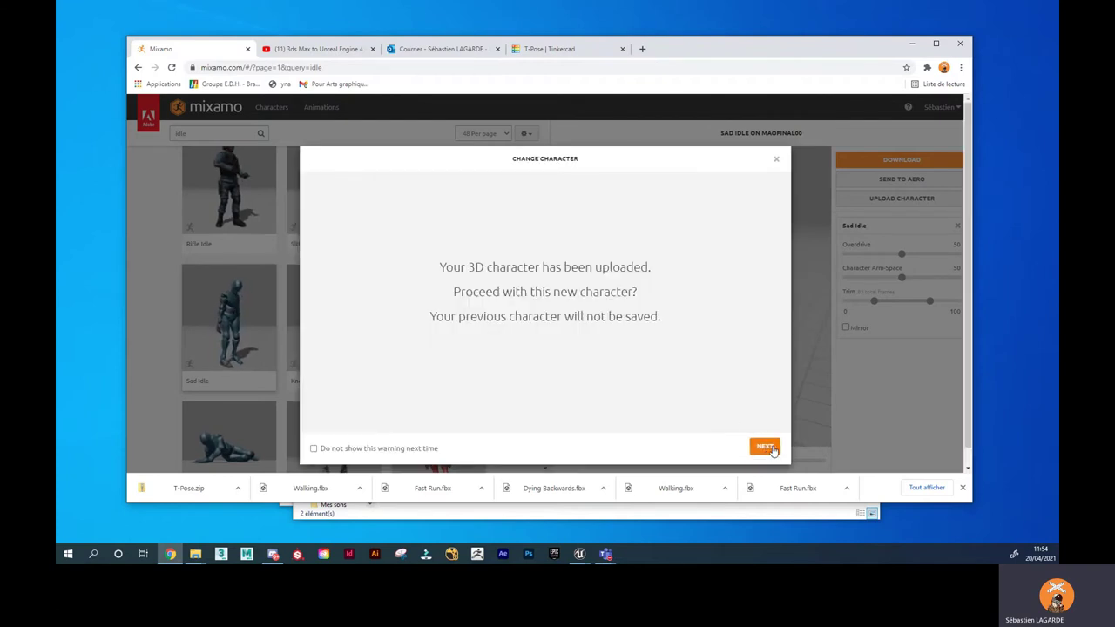
left_click(766, 447)
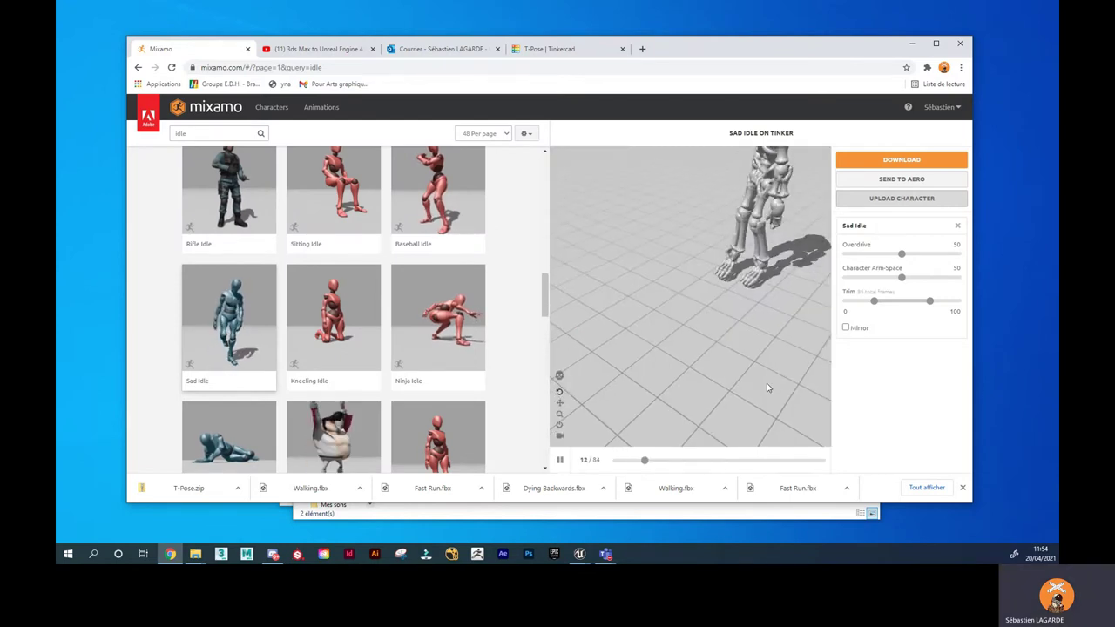
Preview Ninja Idle, then the plain Idle animation, on the skeleton and start a new search.
scroll(751, 317, "down", 2)
scroll(739, 302, "down", 2)
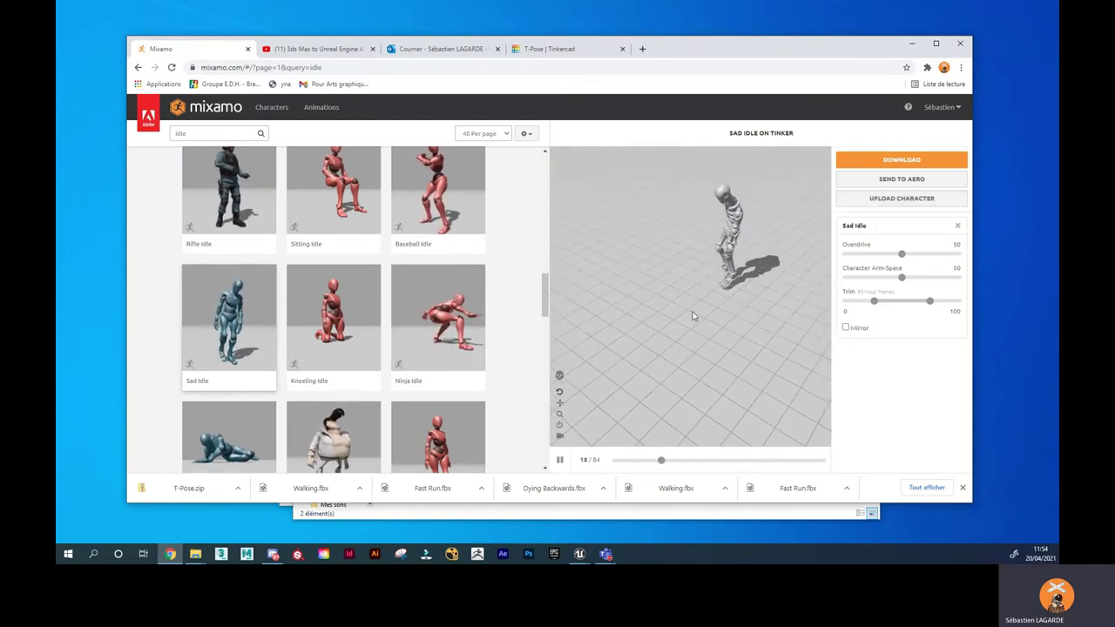
left_click_drag(693, 316, 737, 288)
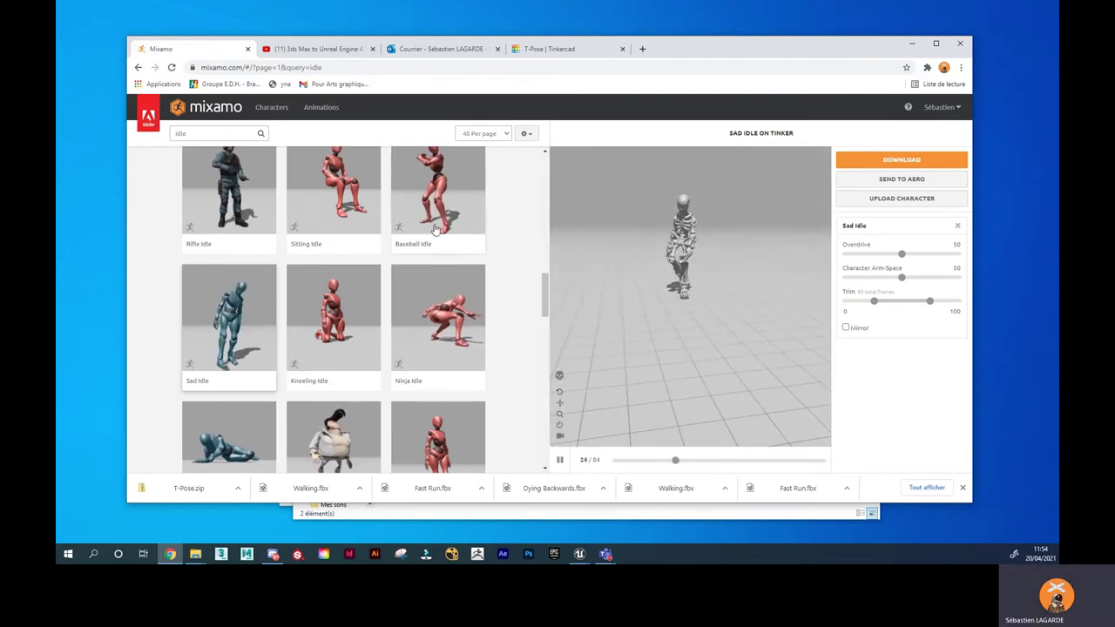
scroll(316, 334, "down", 1)
scroll(316, 334, "down", 3)
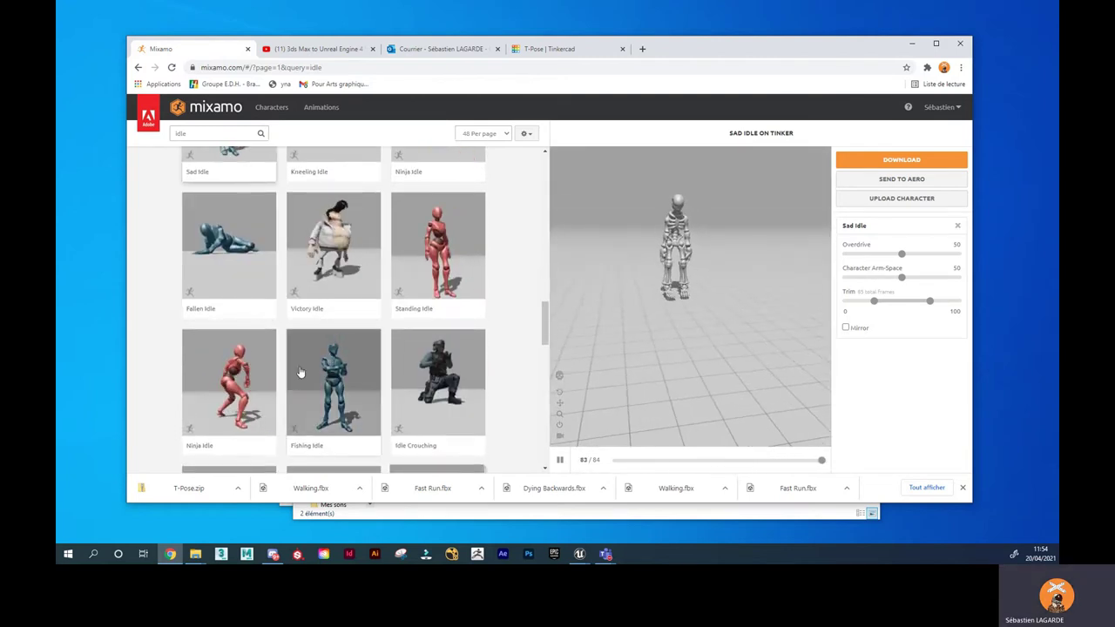
left_click(237, 386)
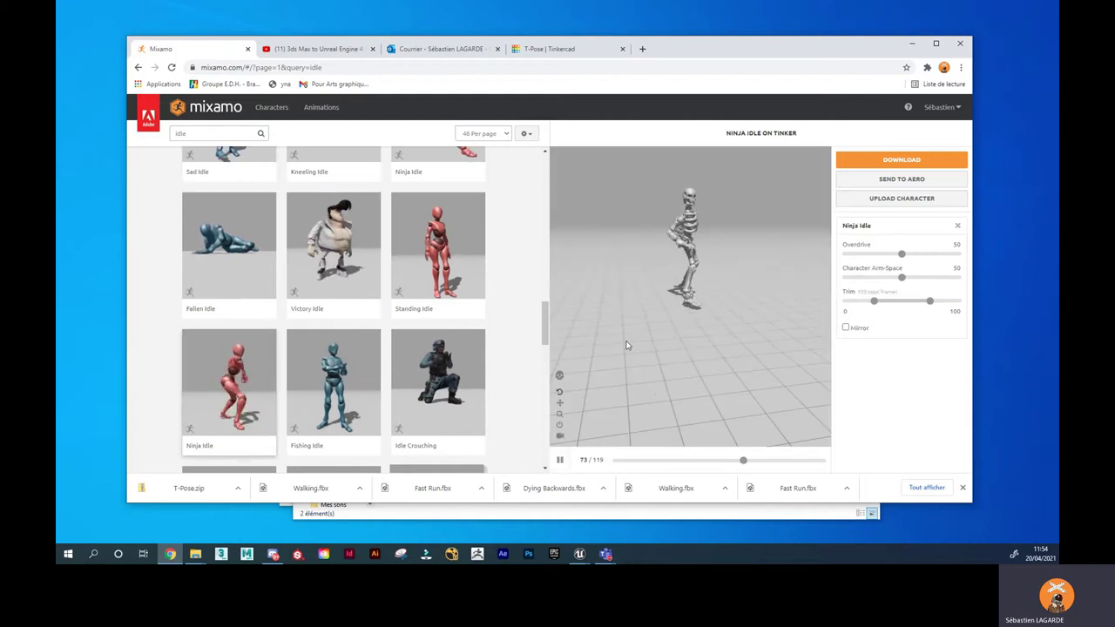
scroll(357, 349, "down", 4)
left_click(366, 353)
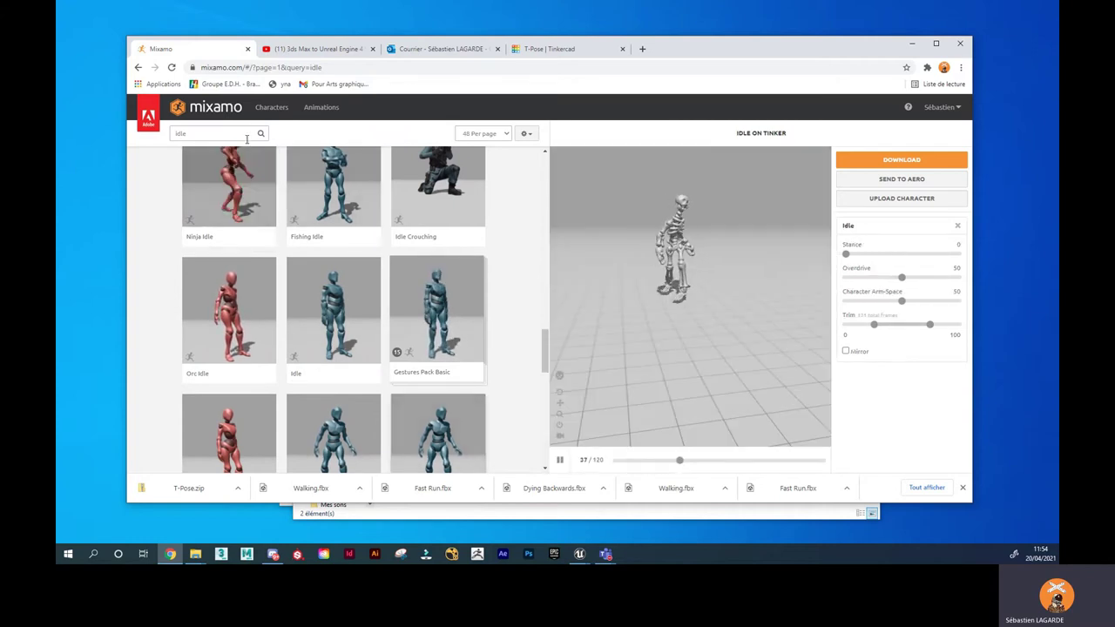
left_click(195, 134)
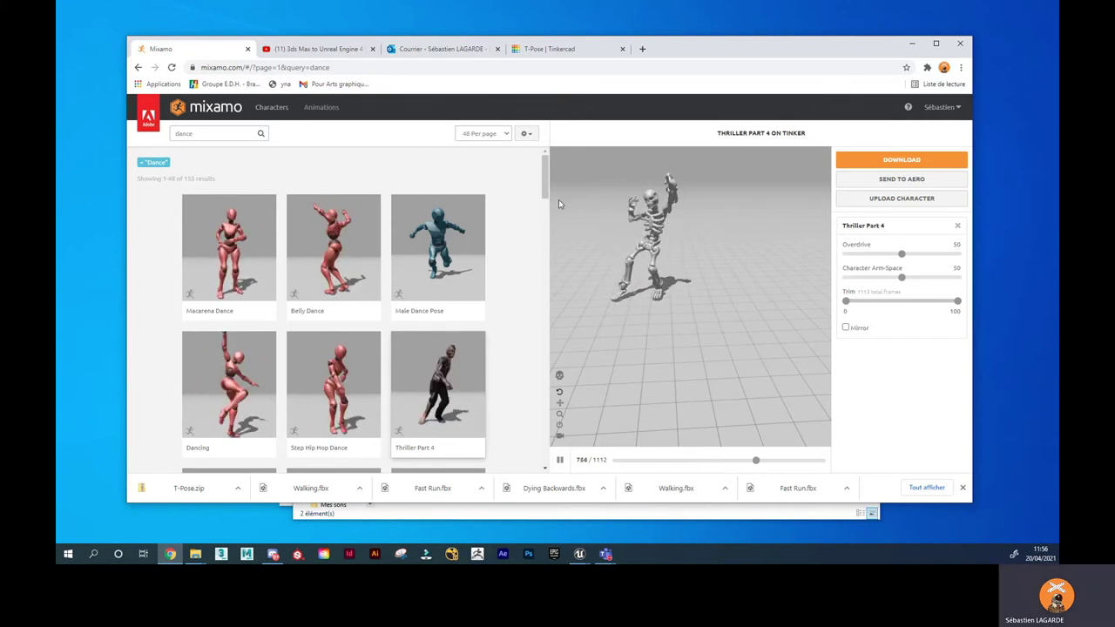
Search 'Tpse', load the T-Pose, and download it as FBX without skin.
left_click(179, 133)
type("Tpse")
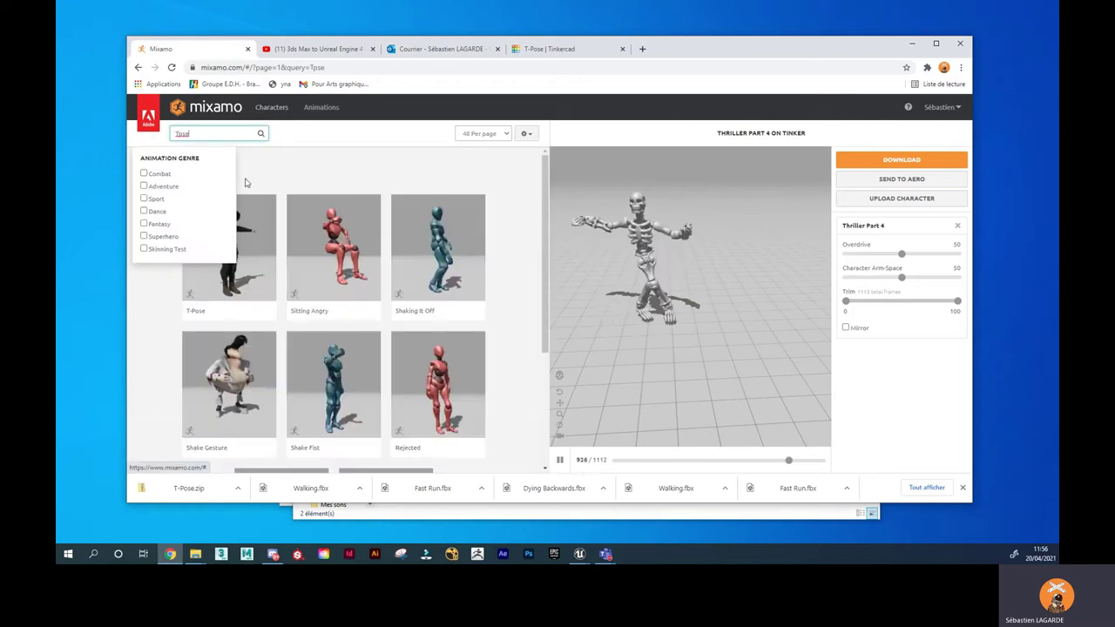
left_click(226, 231)
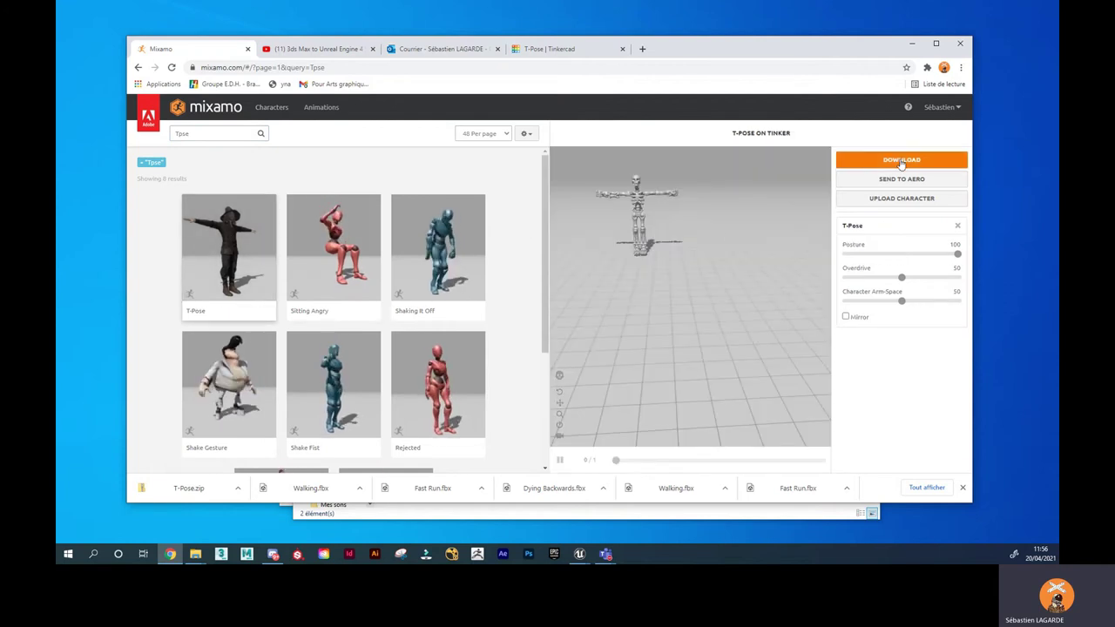
left_click(896, 162)
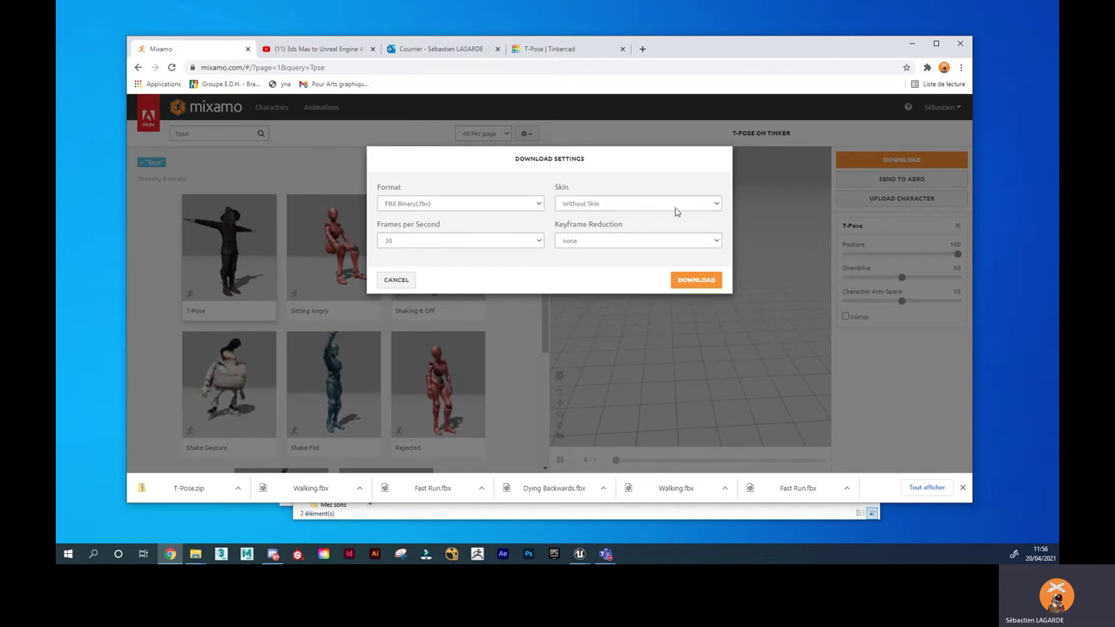
left_click(707, 280)
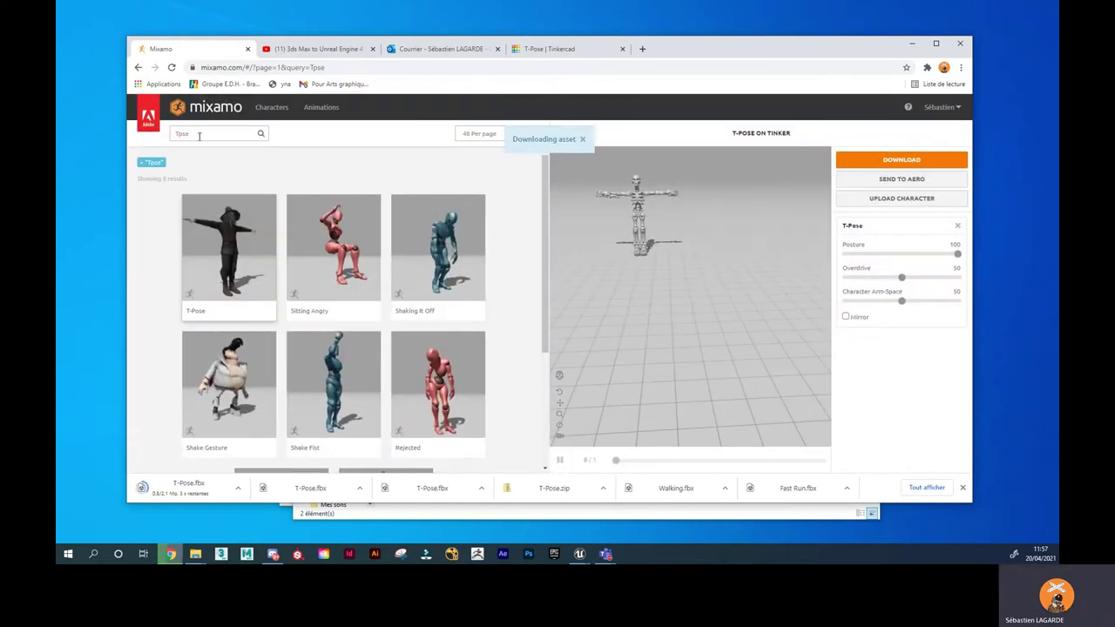
Search for idle animations, pick Idle, and download it as FBX without skin.
left_click_drag(199, 136, 172, 136)
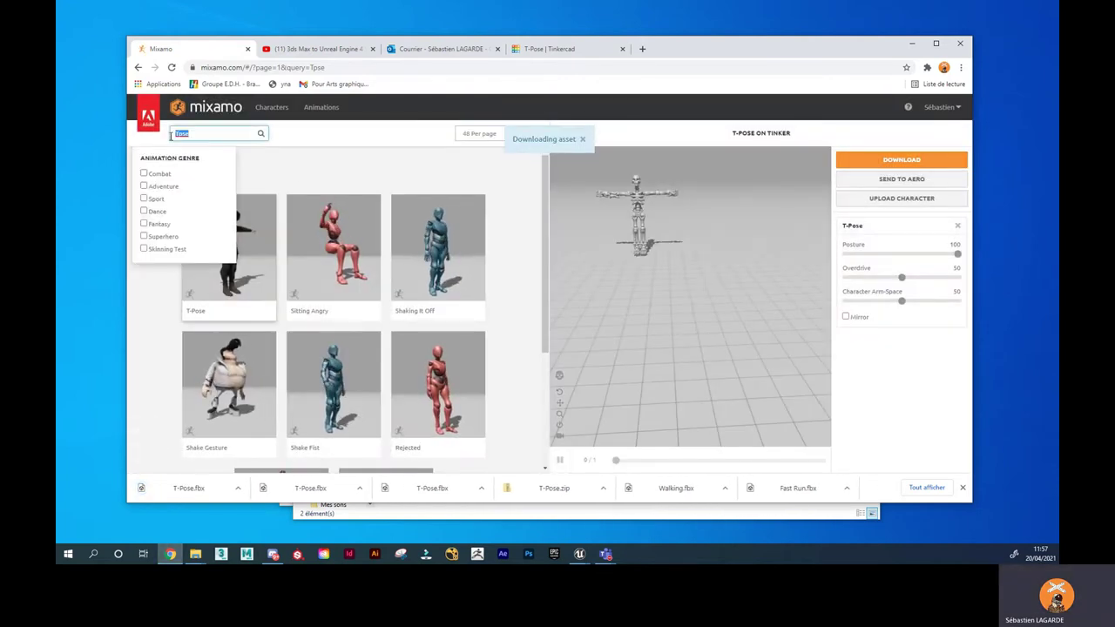
type("walk")
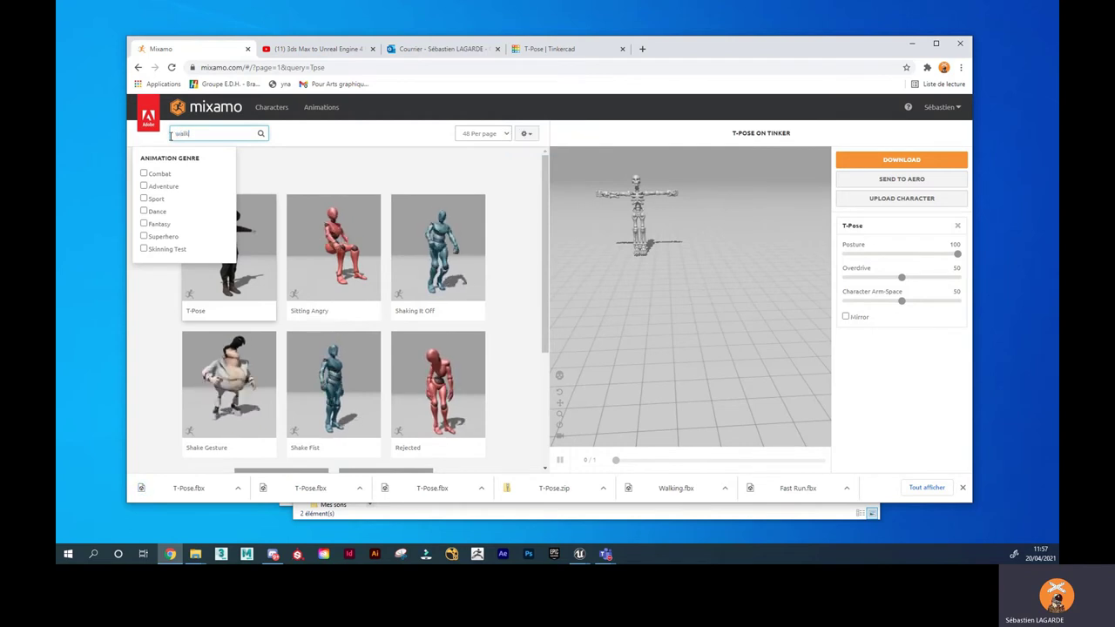
key("BackSpace")
key("BackSpace")
type("le")
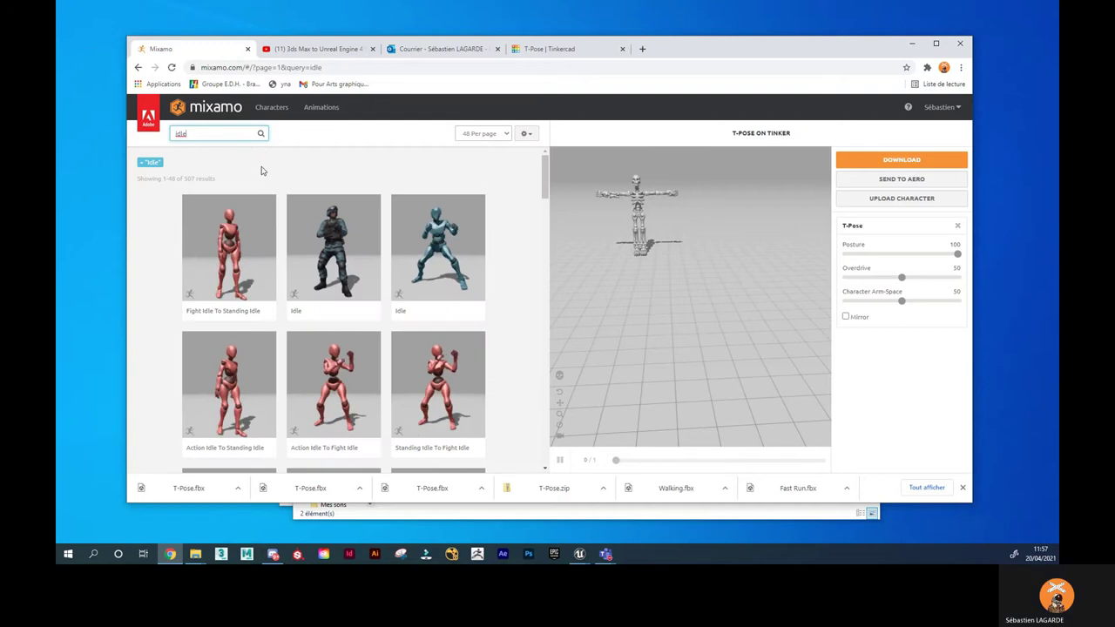
scroll(229, 262, "down", 5)
left_click(229, 348)
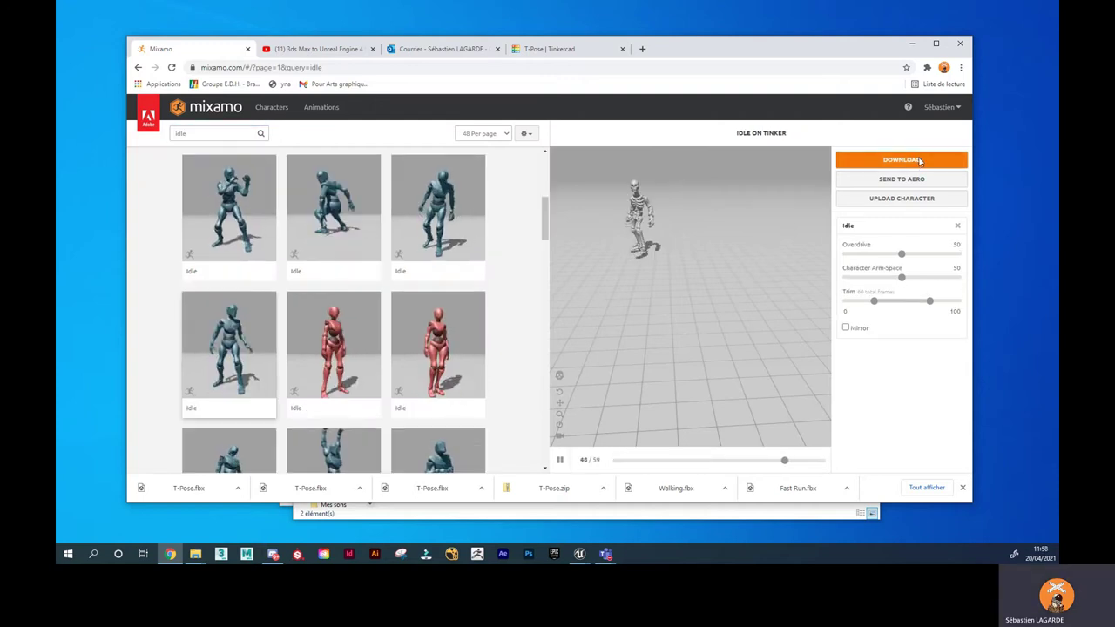
left_click(919, 160)
left_click(655, 206)
left_click(647, 231)
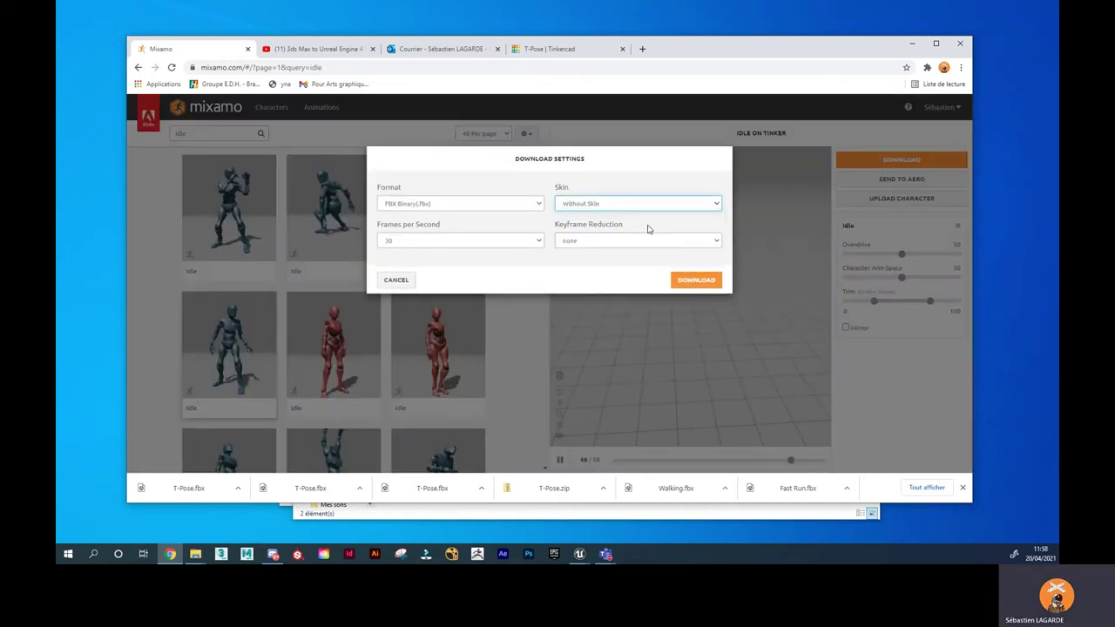
left_click(697, 280)
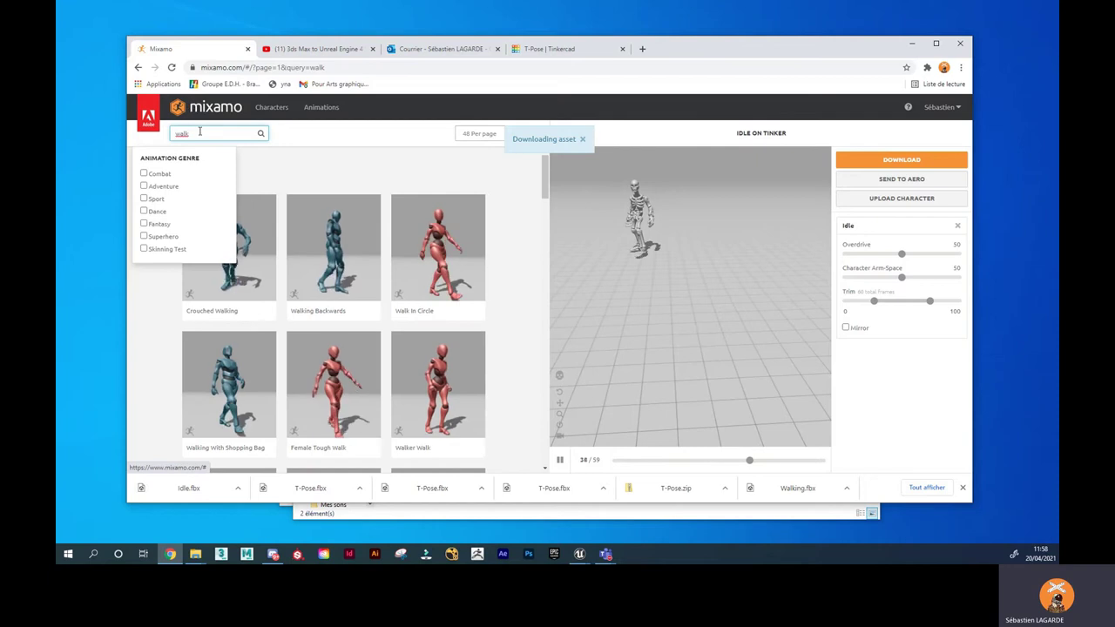
Play Walking With Shopping Bag in place with Bag Weight 69, Arm-Space 56 and Stride 56.
left_click(235, 377)
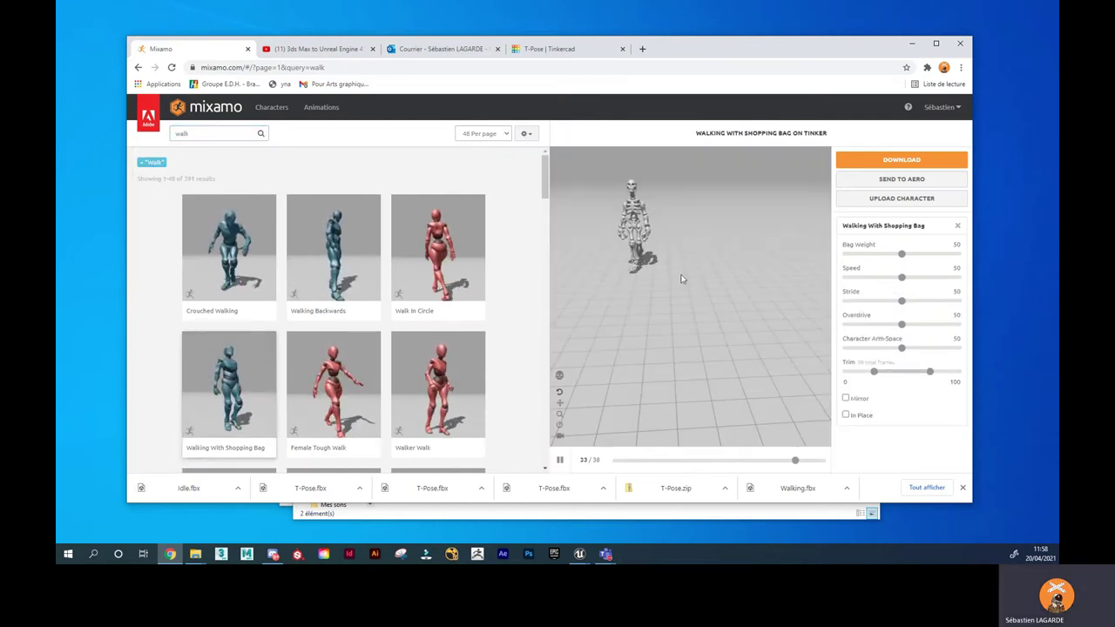
left_click(845, 415)
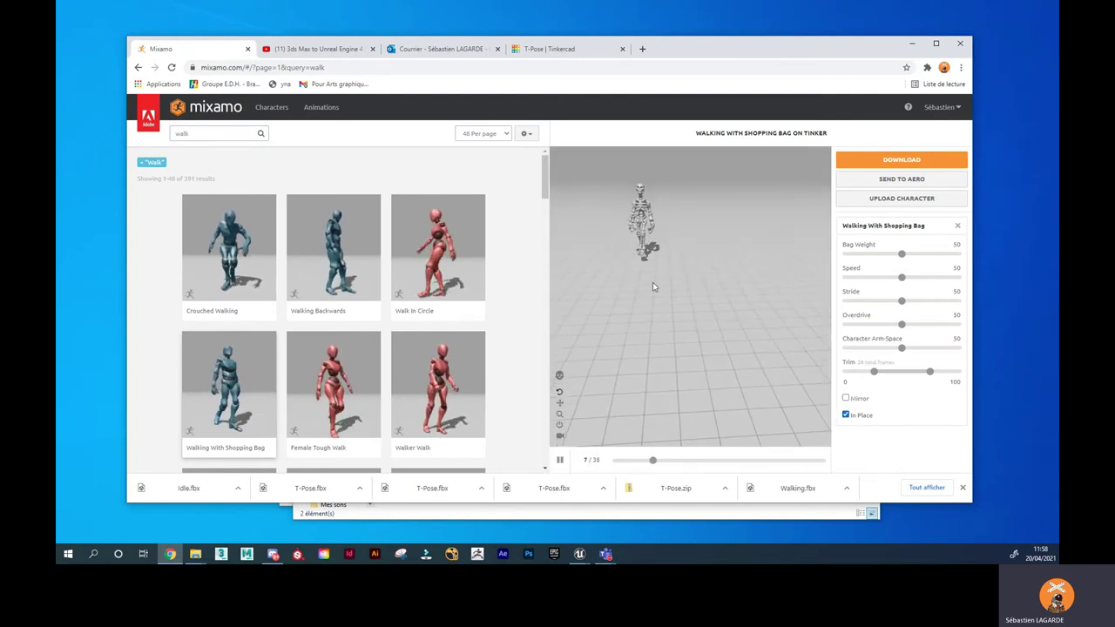
left_click_drag(902, 253, 922, 254)
left_click_drag(902, 347, 909, 351)
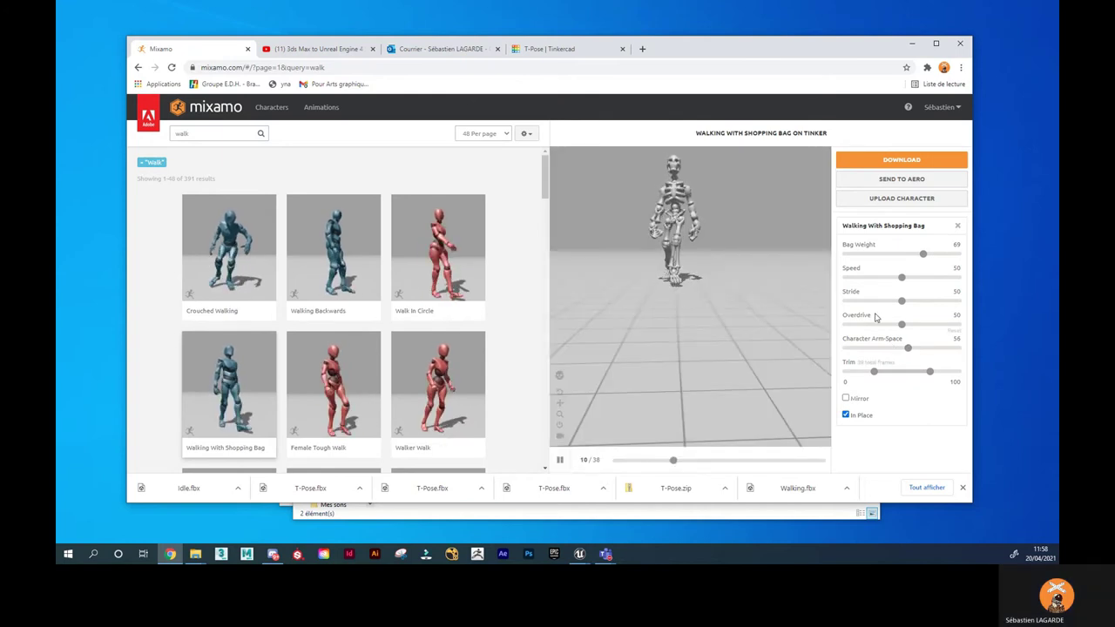
left_click_drag(902, 300, 920, 305)
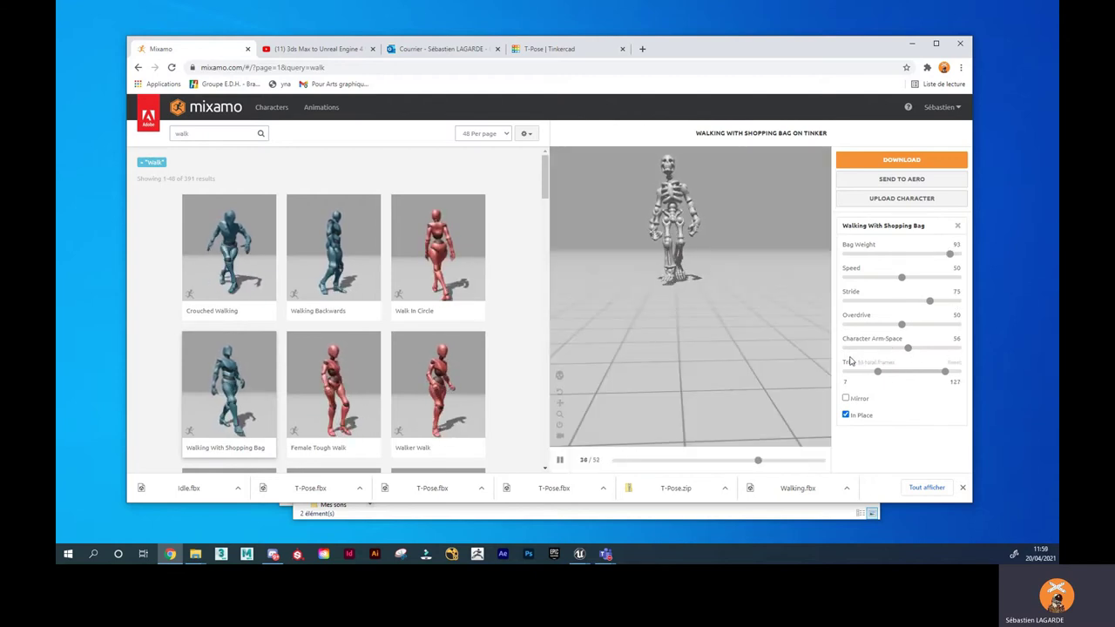
Download the tuned Walking With Shopping Bag FBX, then search 'run' and set a Running animation in place.
left_click(899, 164)
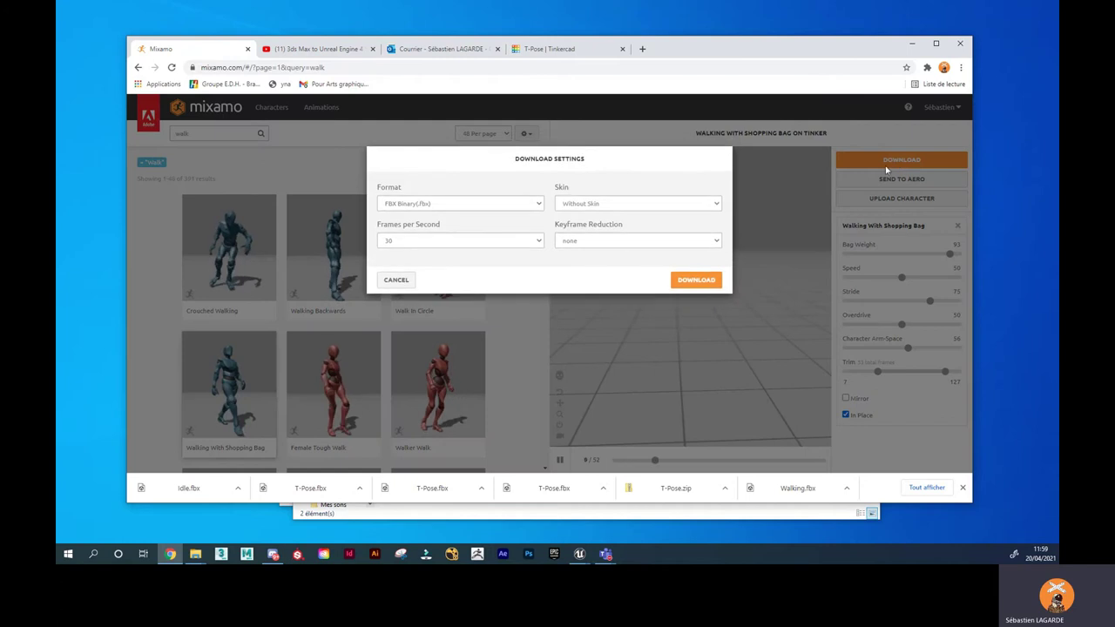
left_click(706, 280)
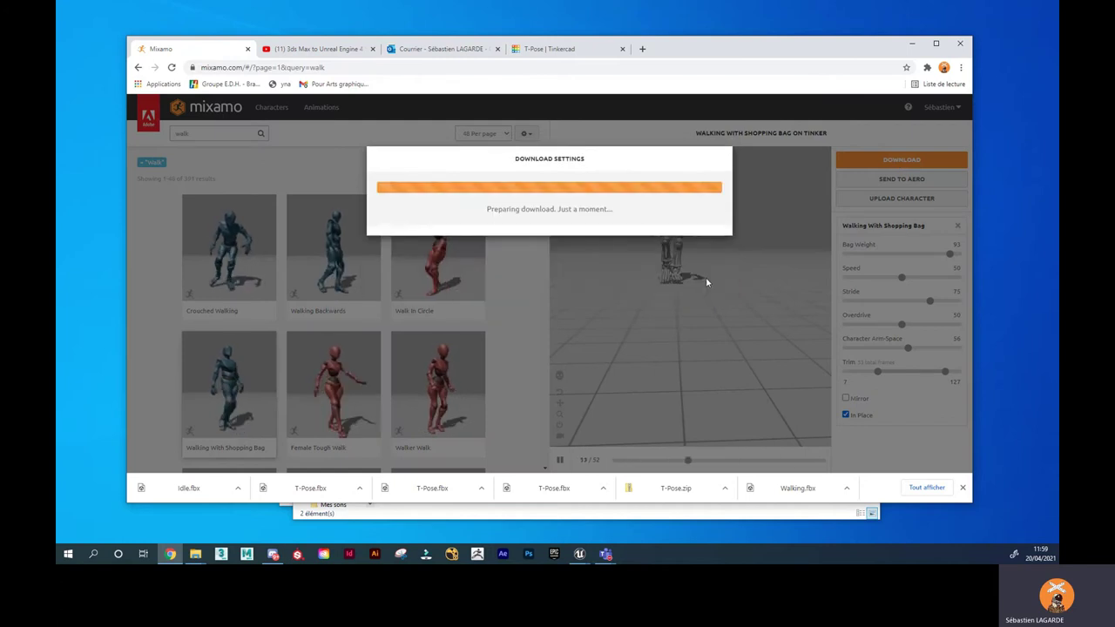
double_click(202, 134)
type("run")
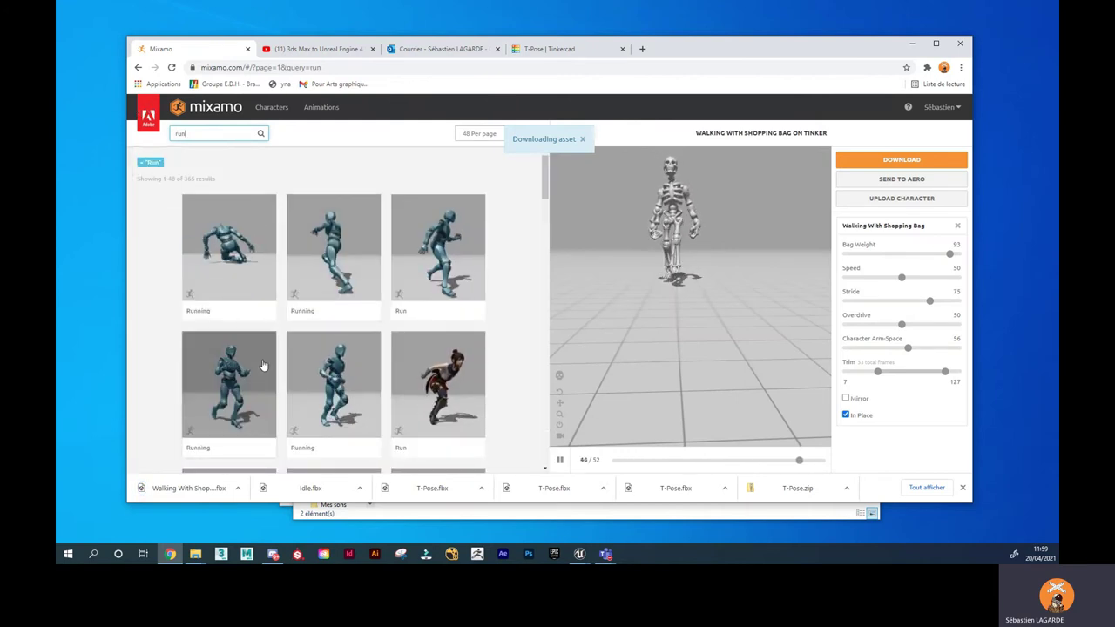
scroll(264, 366, "down", 2)
left_click(347, 301)
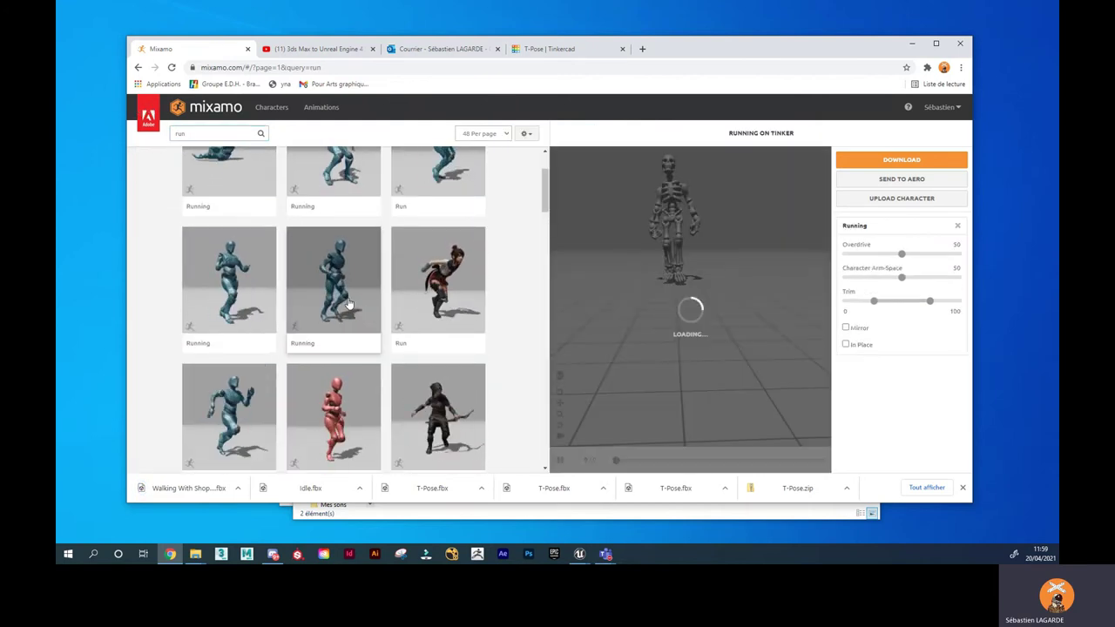
left_click(847, 345)
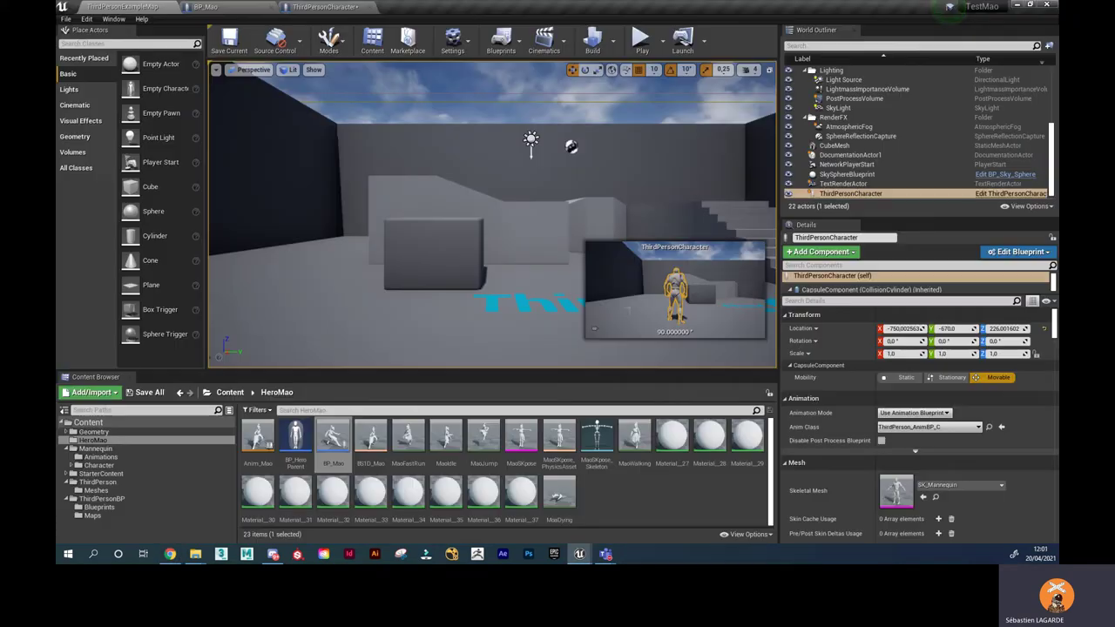
Create a TinkerPerso folder in Content and open it.
left_click(230, 393)
right_click(531, 476)
mouse_move(601, 317)
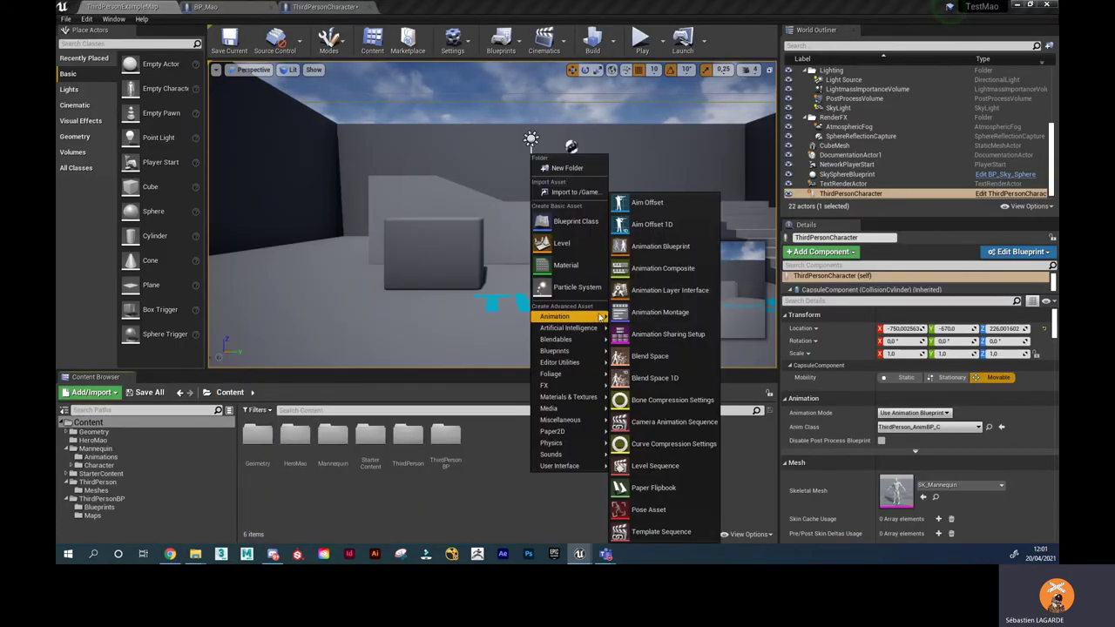
left_click(568, 168)
type("inkerPerso")
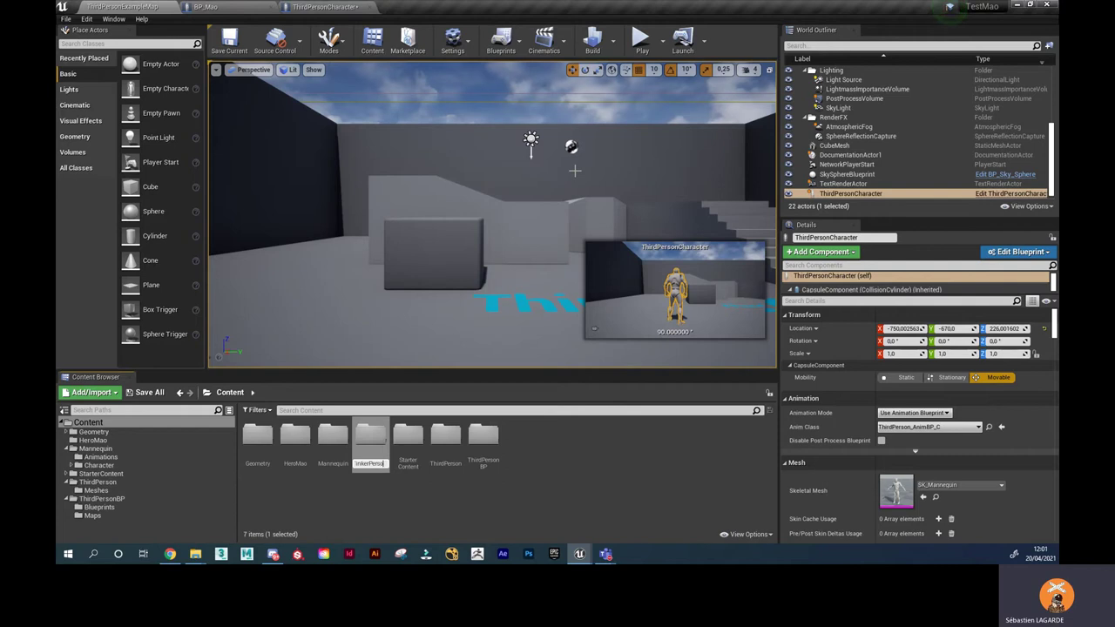
key("Return")
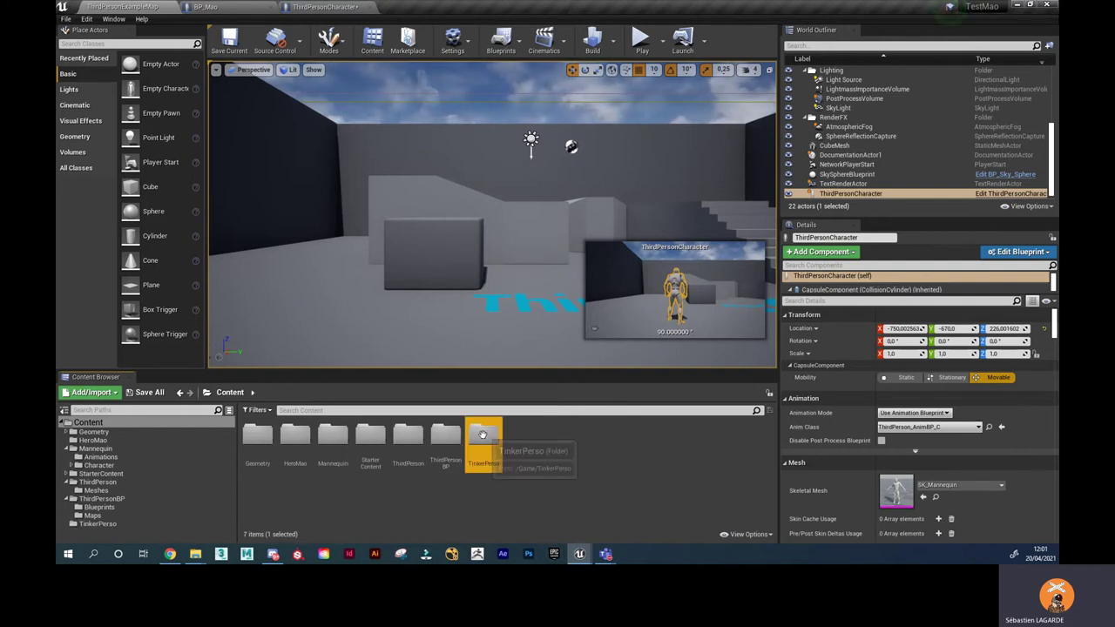
double_click(483, 435)
Create a Character Blueprint named BP_tinker, open it, then return to ThirdPersonExampleMap.
right_click(352, 460)
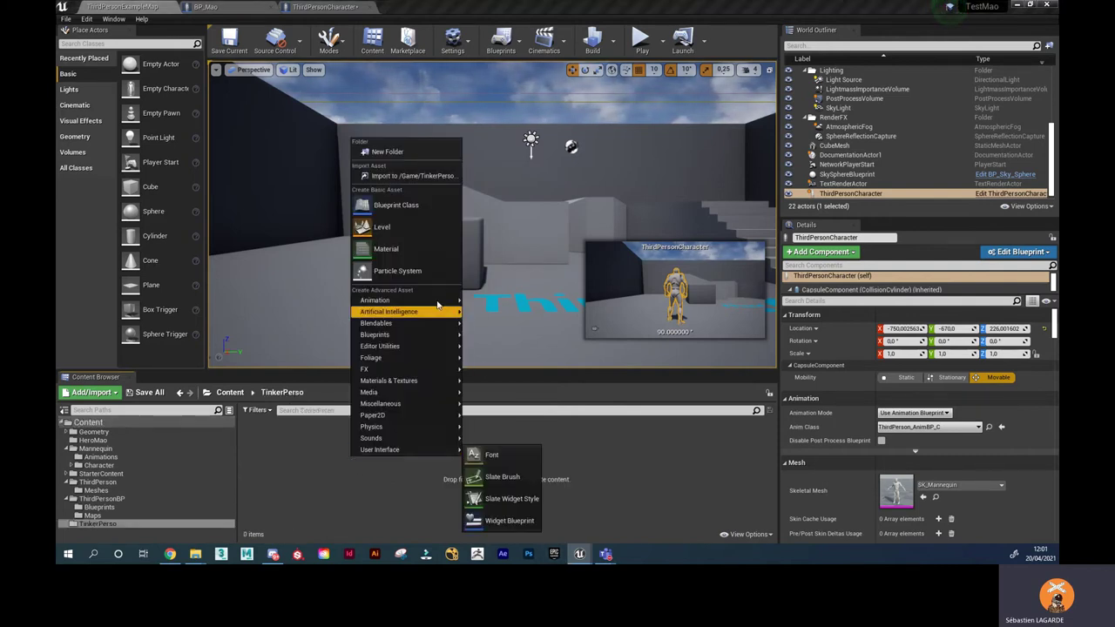
key("Escape")
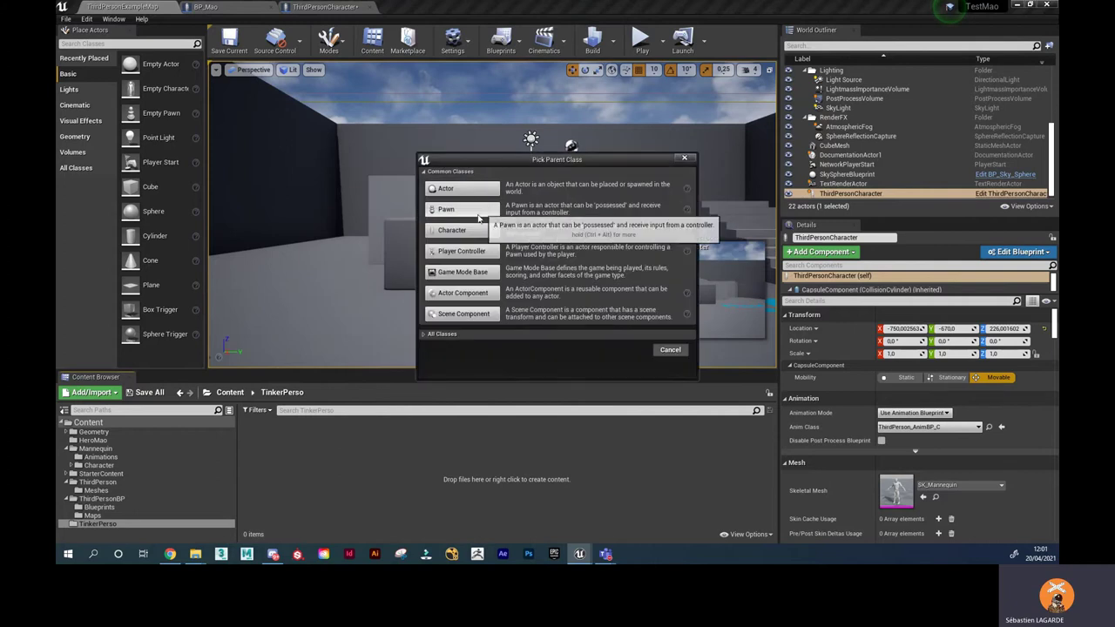
left_click(468, 229)
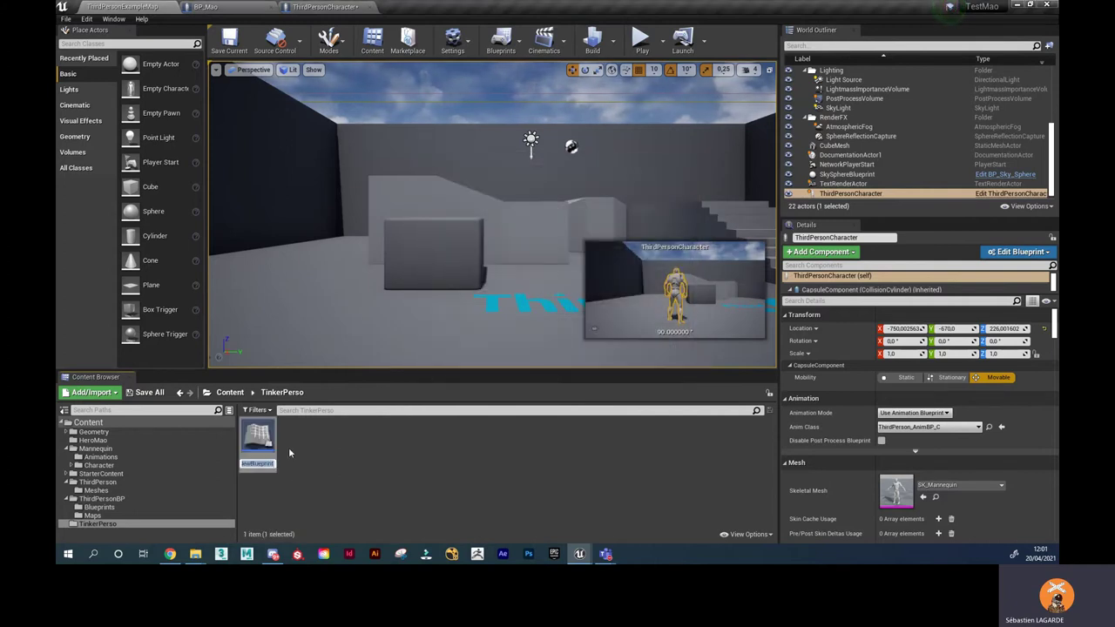
type("BP_tinker")
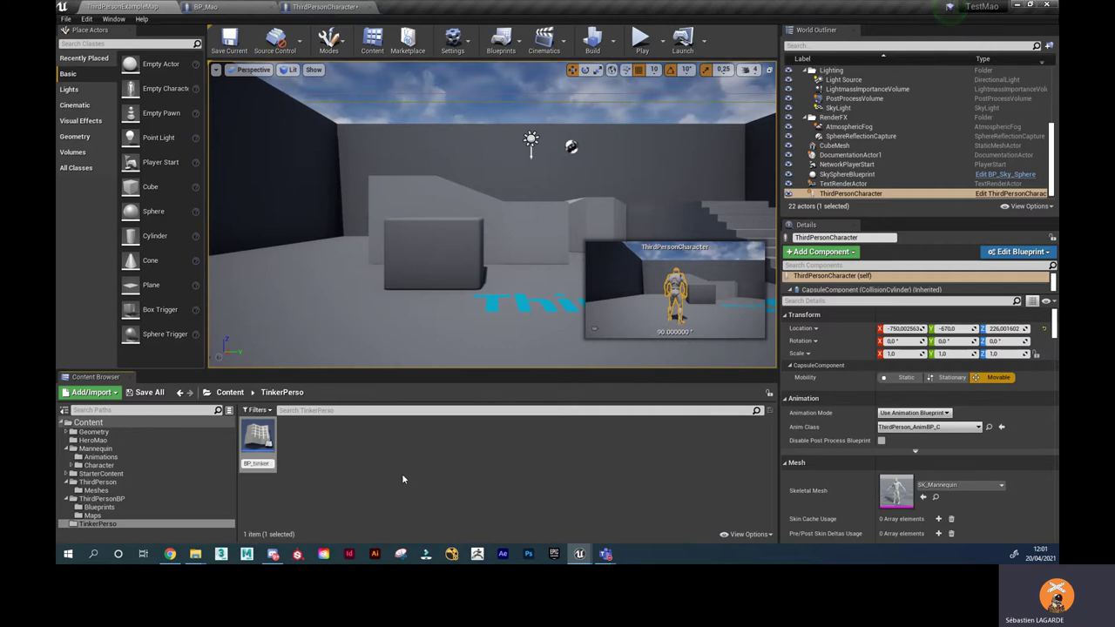
key("Return")
double_click(257, 445)
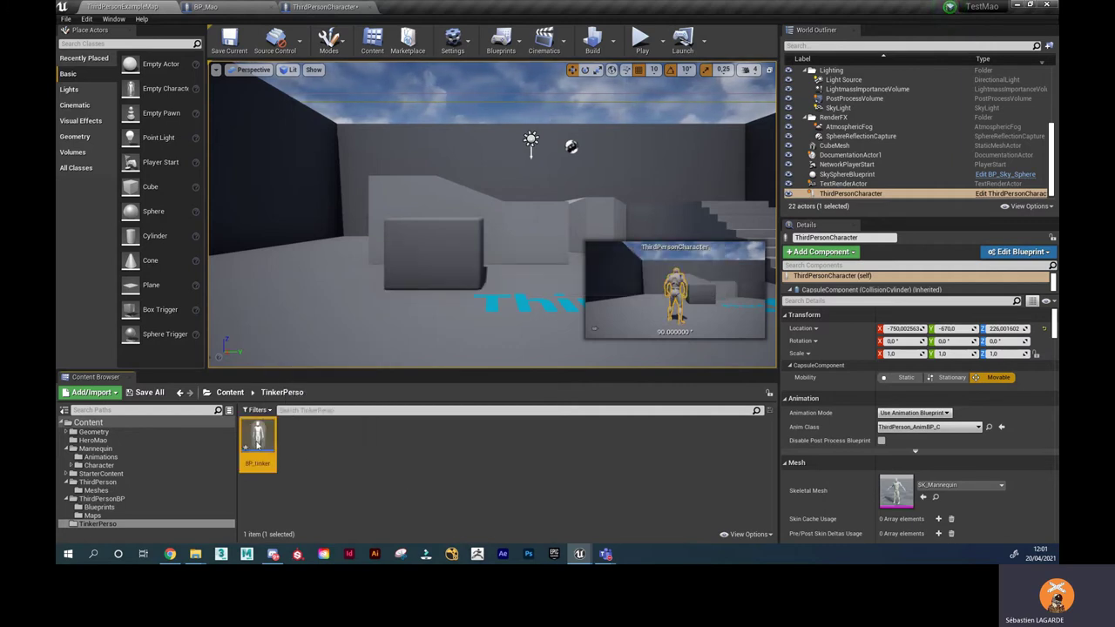
left_click(144, 7)
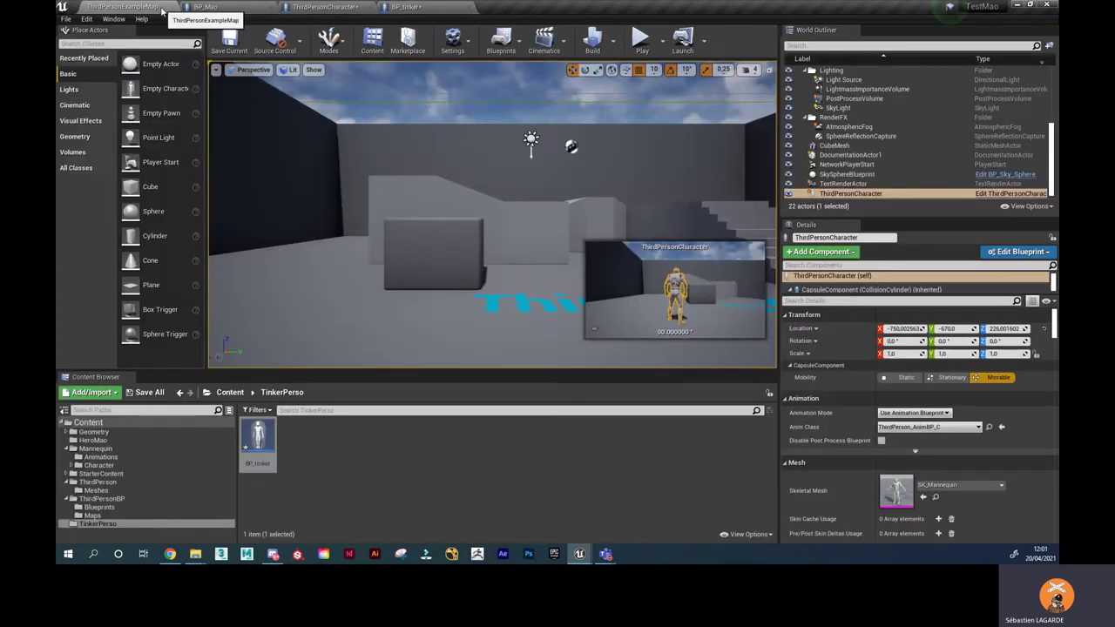
Import T-Pose.fbx into TinkerPerso as TinkerTpose, creating its skeletal mesh, skeleton and physics asset.
right_click(358, 471)
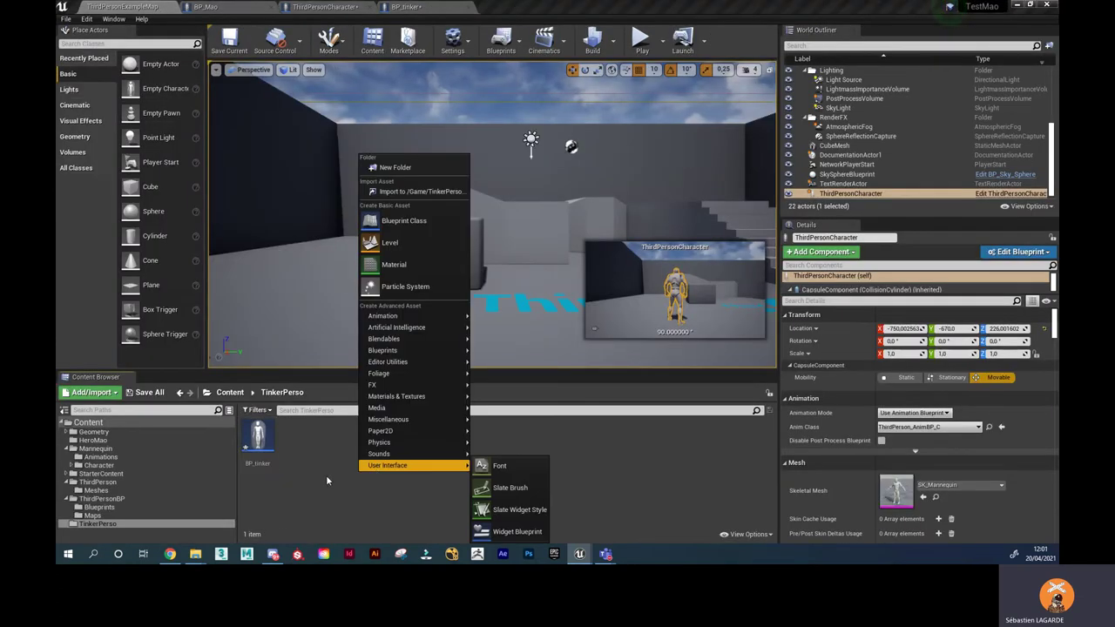
left_click(449, 191)
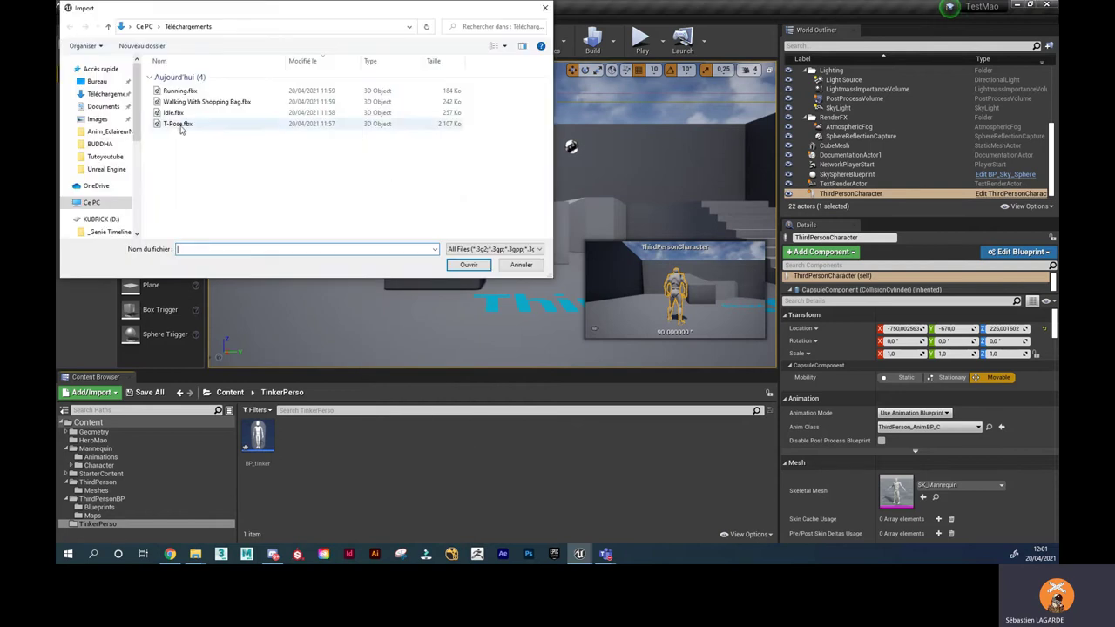
left_click(180, 124)
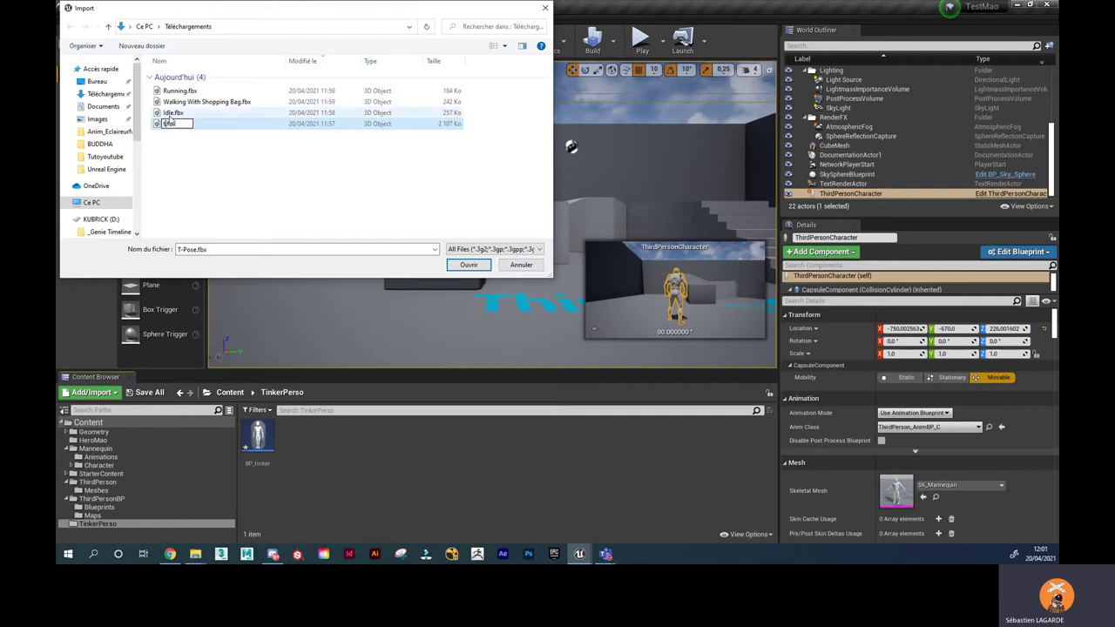
type("erTpose")
key("Return")
left_click(467, 268)
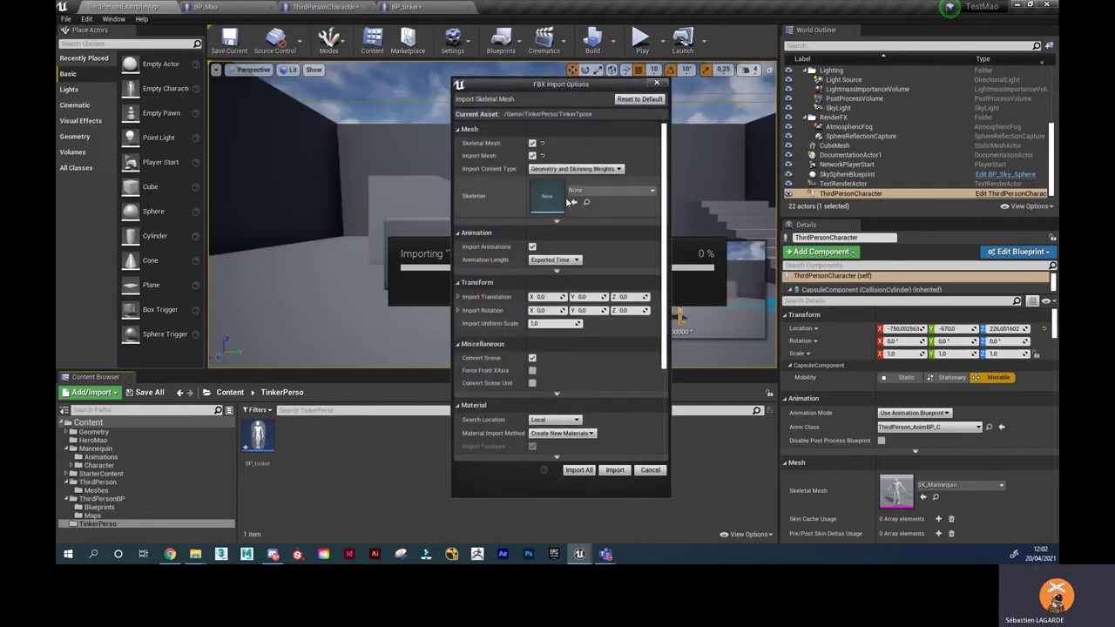
left_click(579, 470)
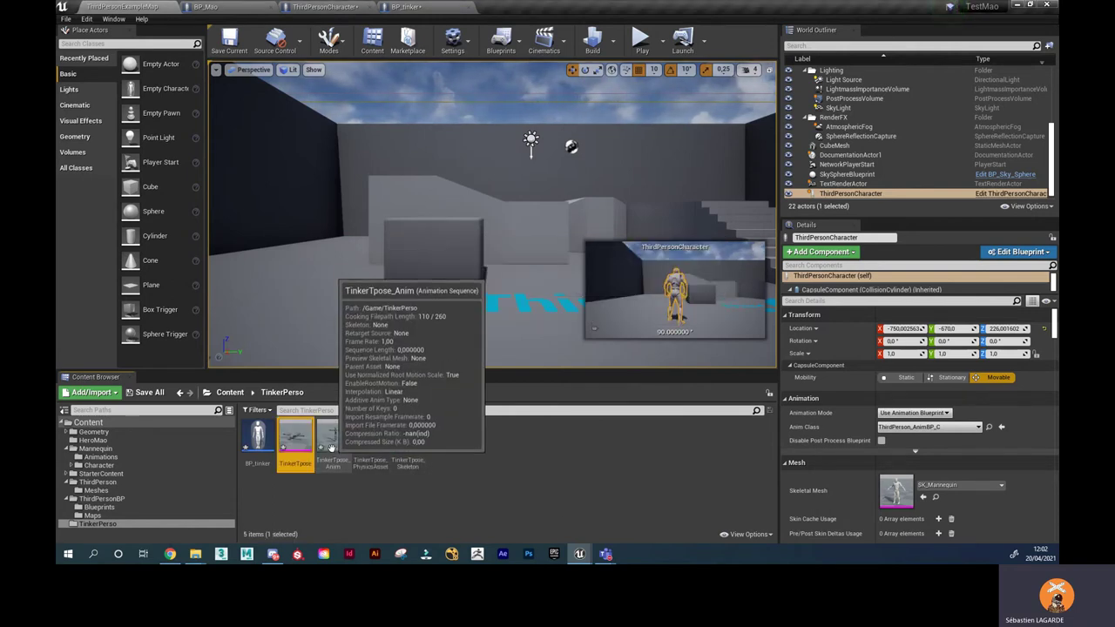
Import the Idle, Walk and Running FBX files as TinkerIdle, TinkerWalk and TinkerRunning onto TinkerTpose_Skeleton.
right_click(481, 453)
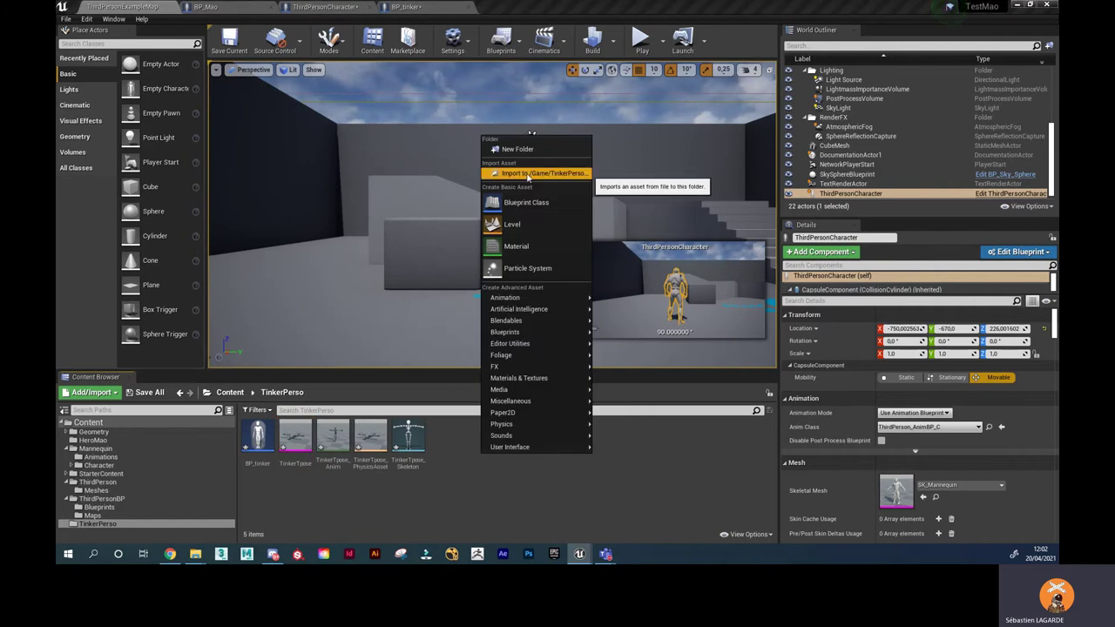
left_click(530, 173)
left_click(174, 114)
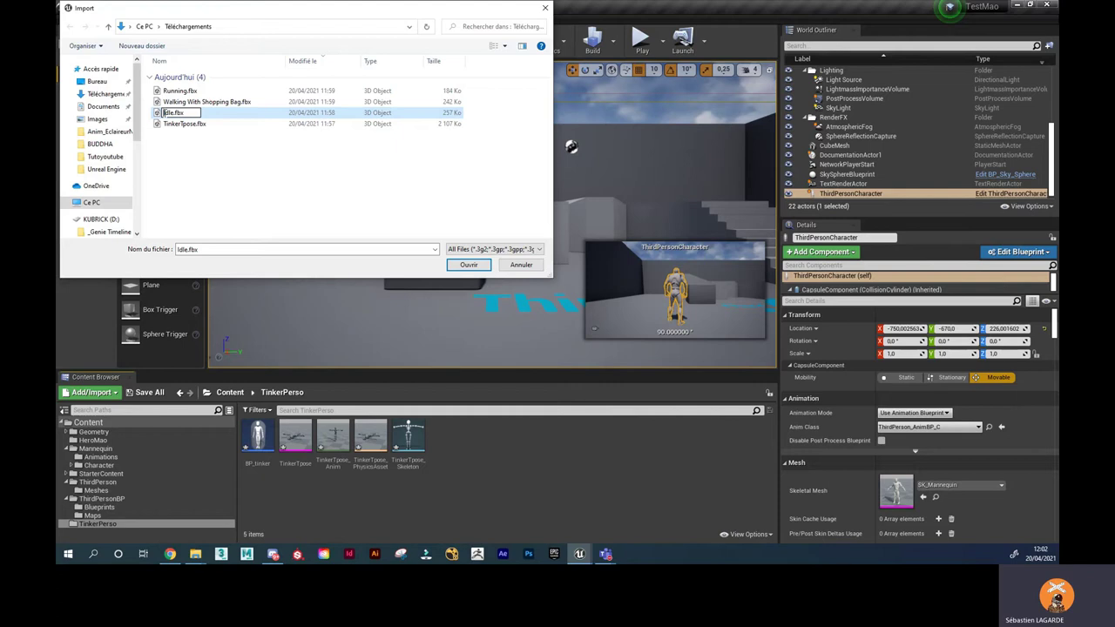
type("Tinker")
key("Return")
left_click(192, 113)
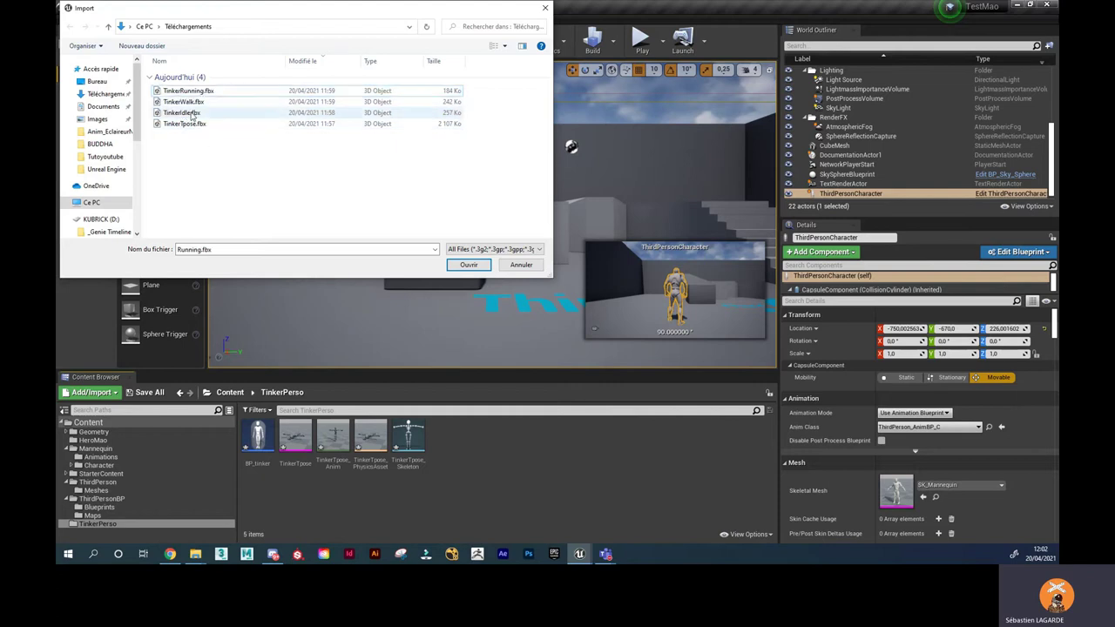
left_click(187, 90, "shift")
left_click(469, 265)
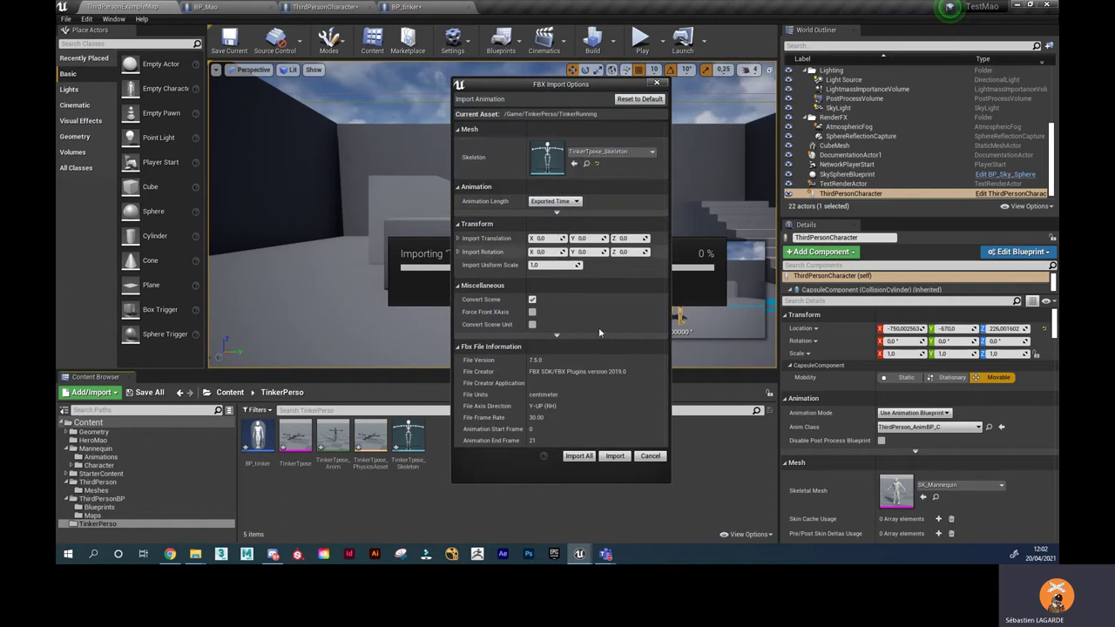
left_click(579, 457)
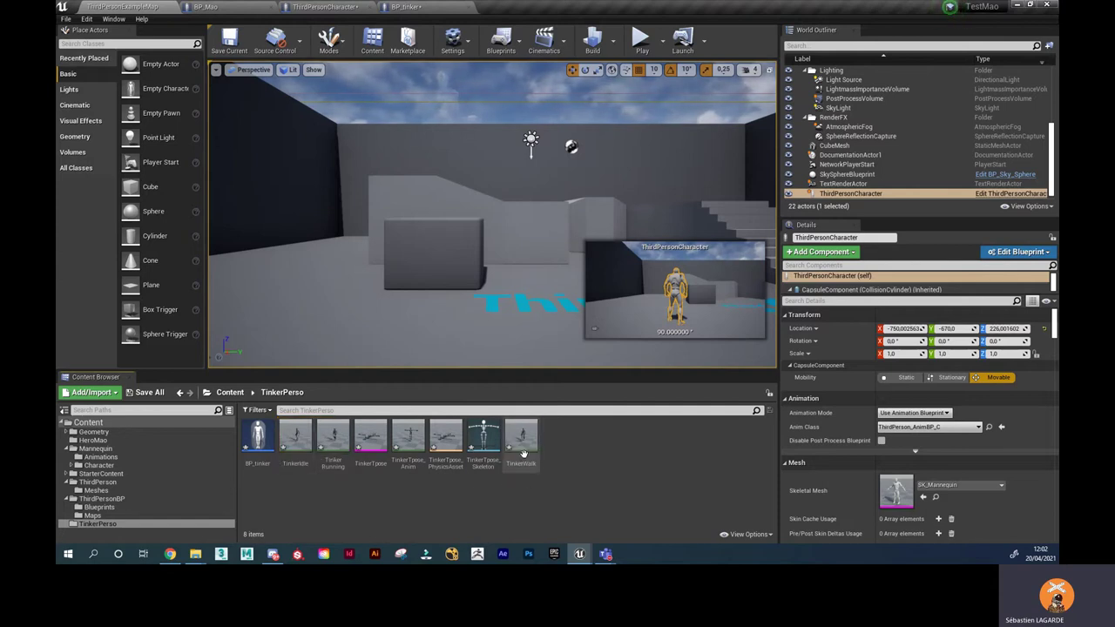
Create a Blend Space 1D named BS_tinker based on TinkerTpose_Skeleton.
right_click(586, 457)
mouse_move(643, 303)
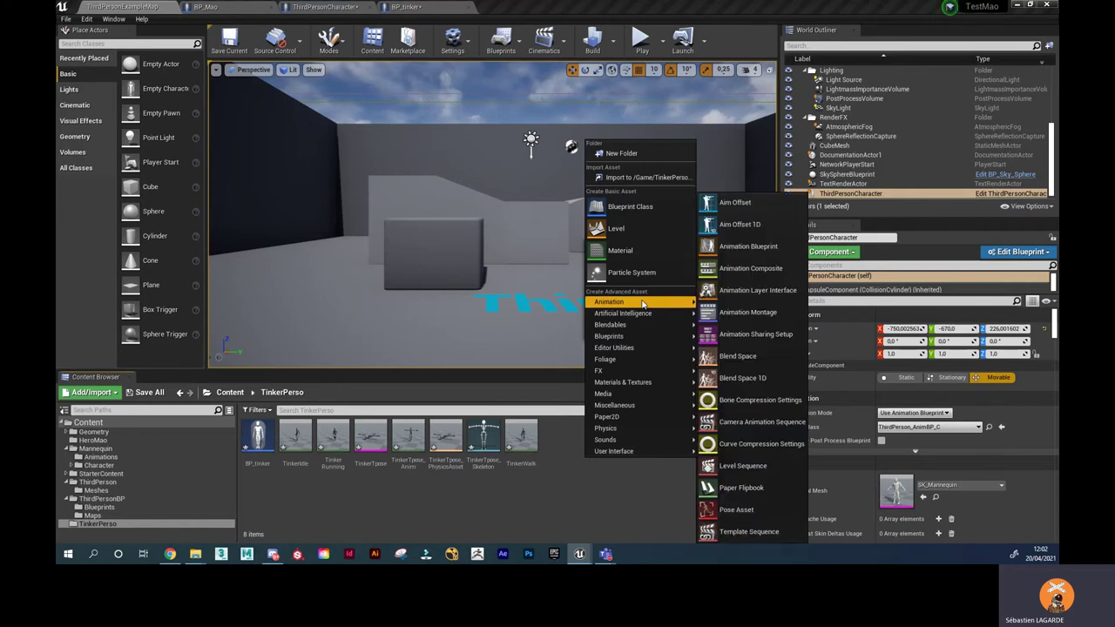
left_click(743, 378)
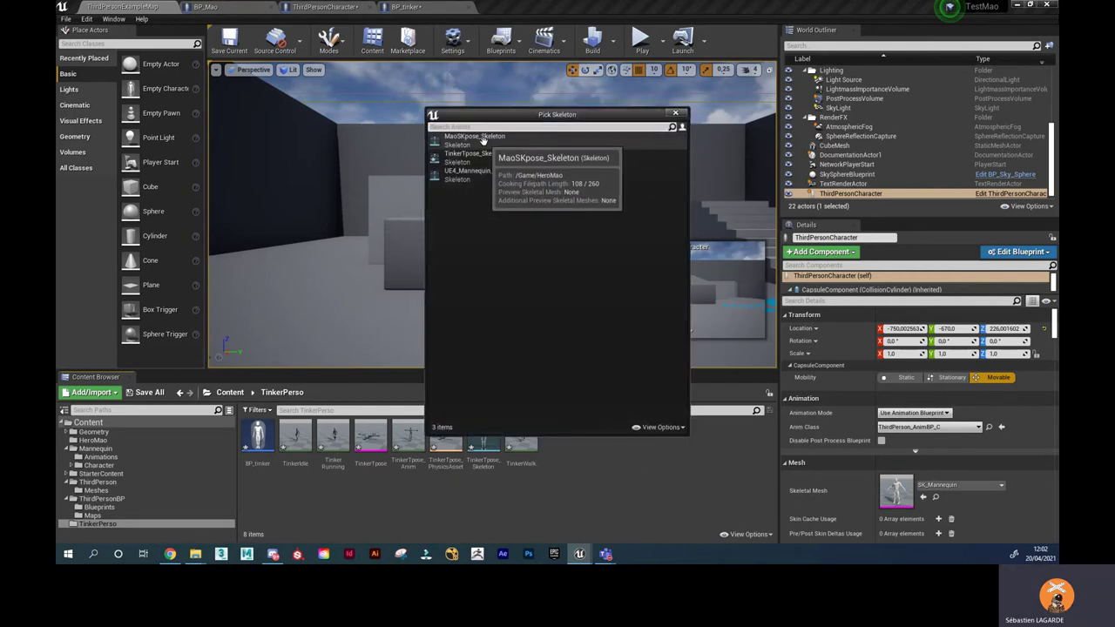
left_click(466, 157)
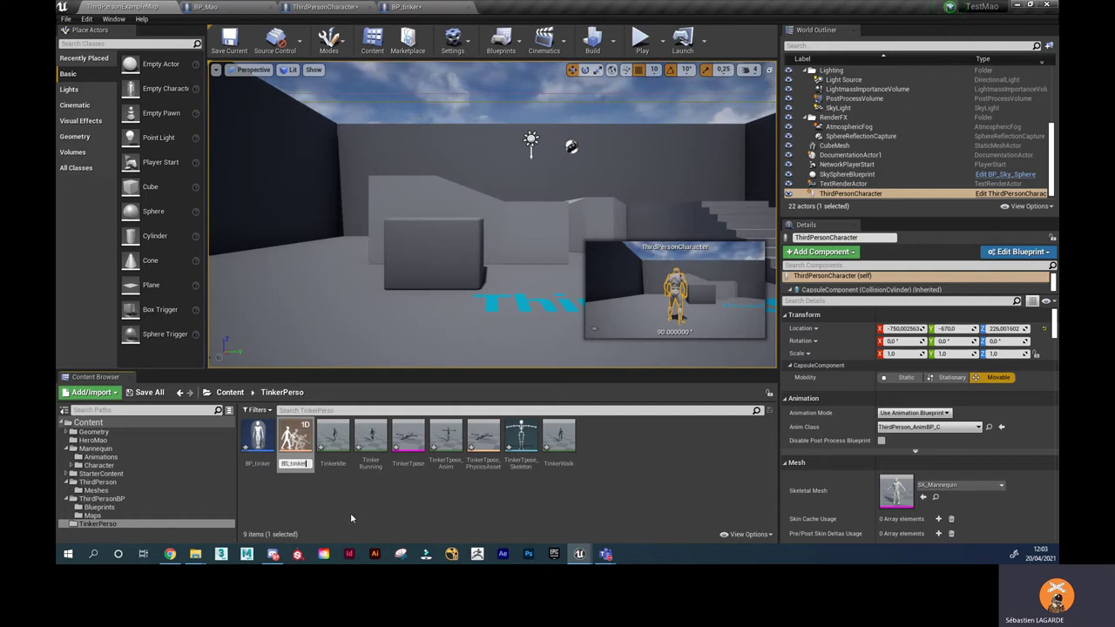
key("Return")
Place TinkerIdle, TinkerWalk and TinkerRunning along BS_tinker's 0–100 Speed axis and preview the blend.
double_click(300, 466)
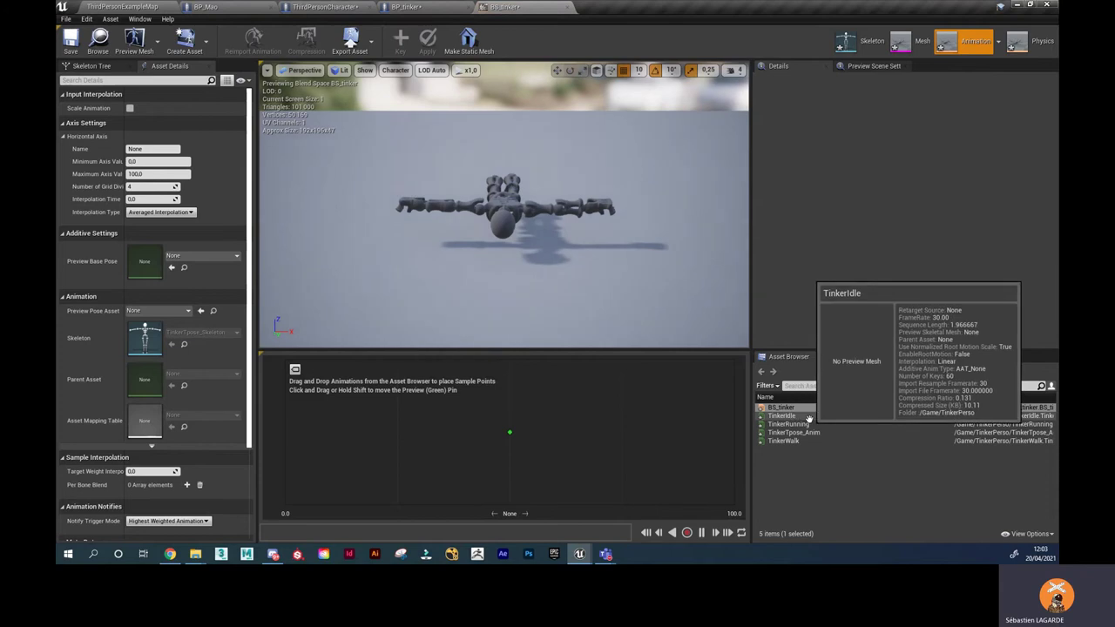
mouse_move(806, 423)
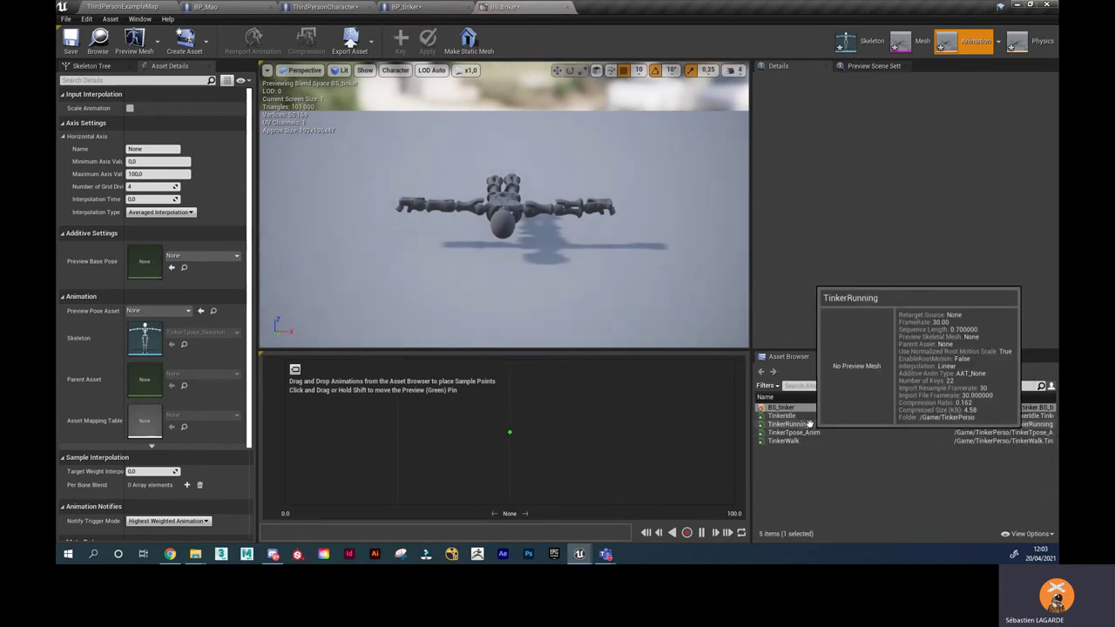
left_click_drag(783, 415, 301, 427)
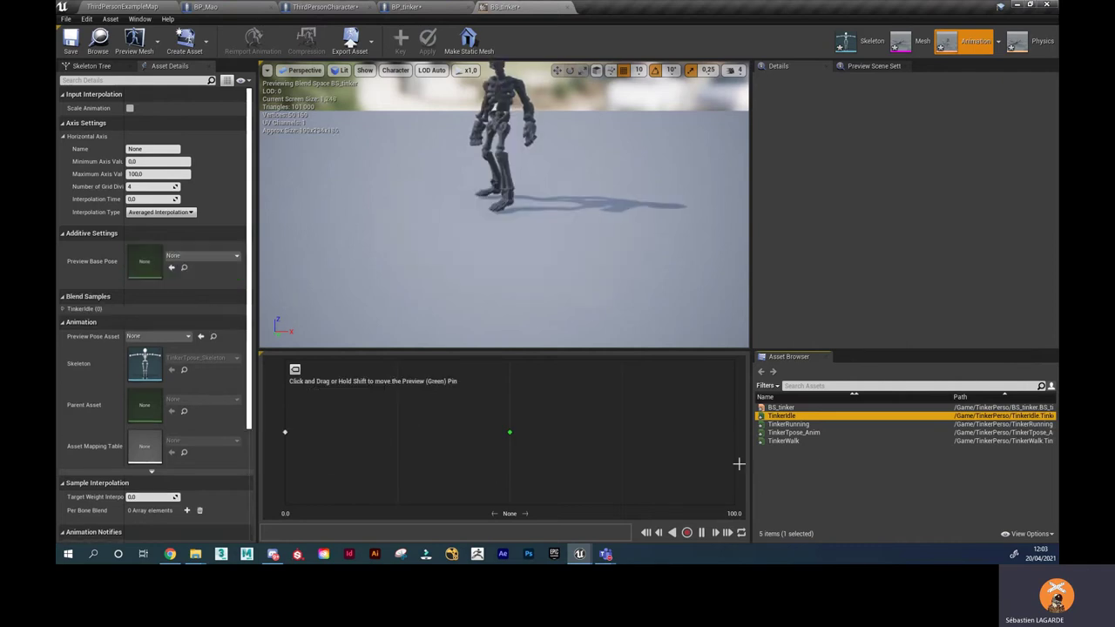
left_click_drag(788, 424, 478, 433)
left_click(290, 402)
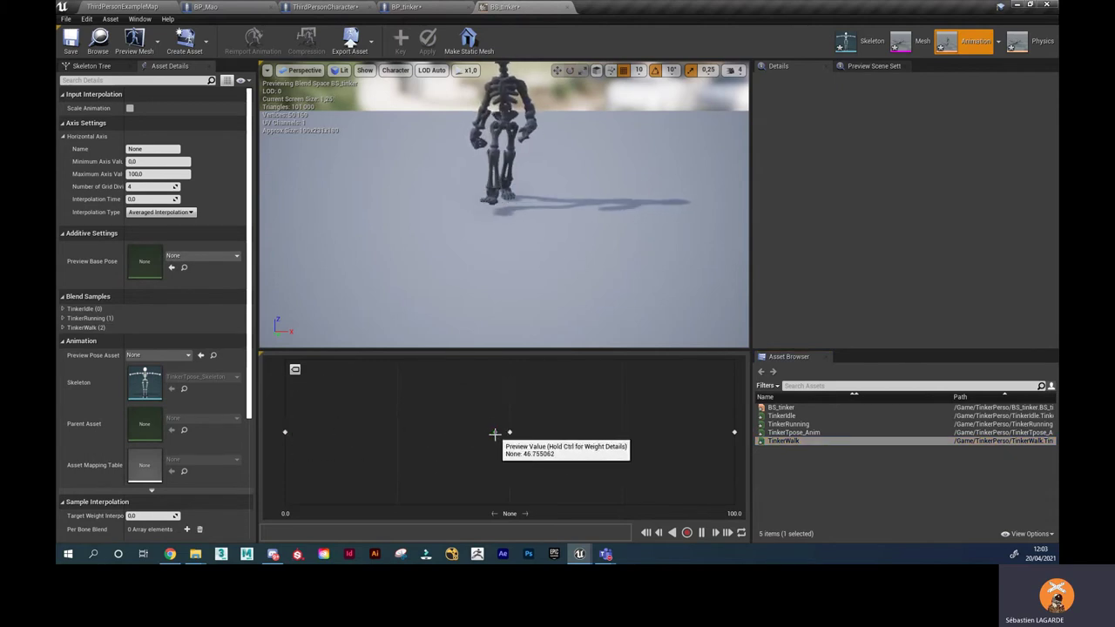
mouse_move(478, 433)
left_mouse_down()
mouse_move(640, 432)
mouse_move(411, 450)
left_mouse_up()
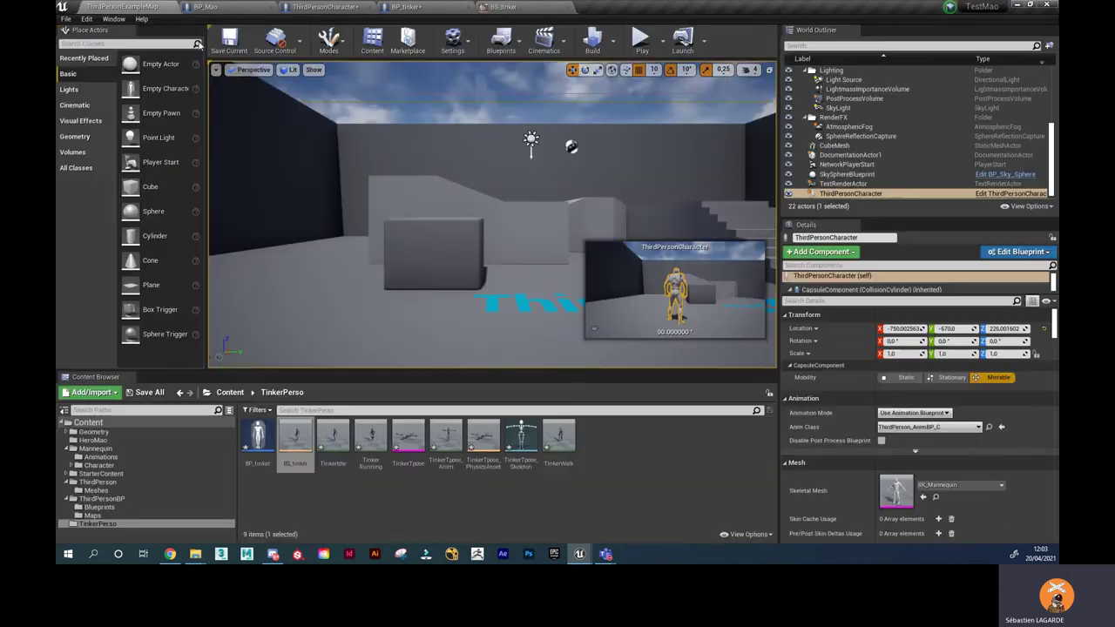
left_click(122, 7)
Create an Animation Blueprint named anim_tinker targeting TinkerTpose_Skeleton.
right_click(622, 478)
mouse_move(663, 319)
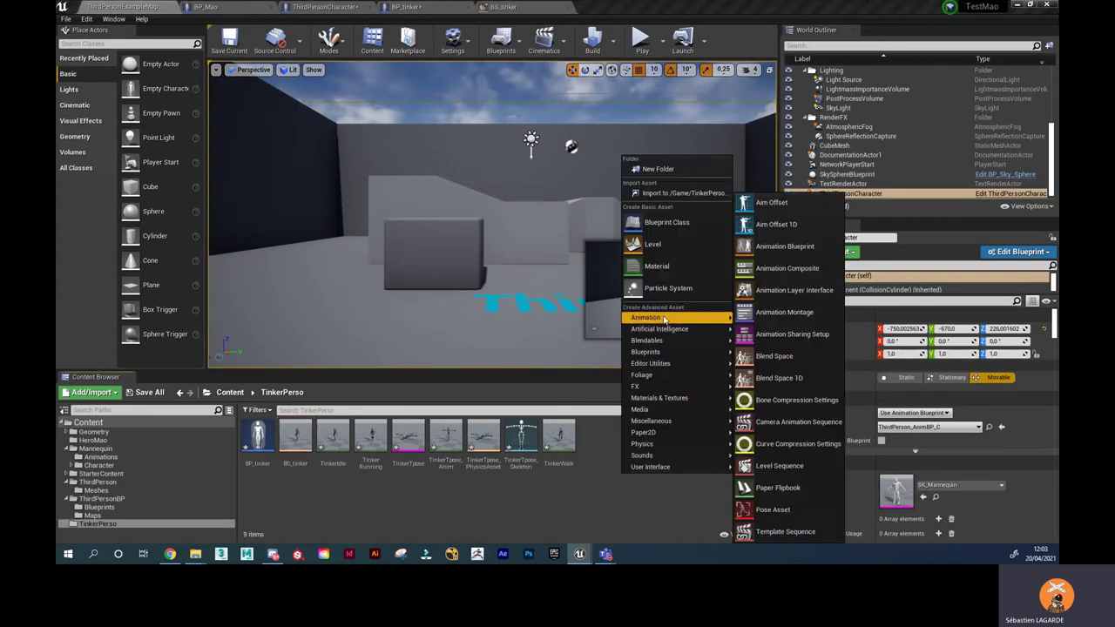
left_click(789, 247)
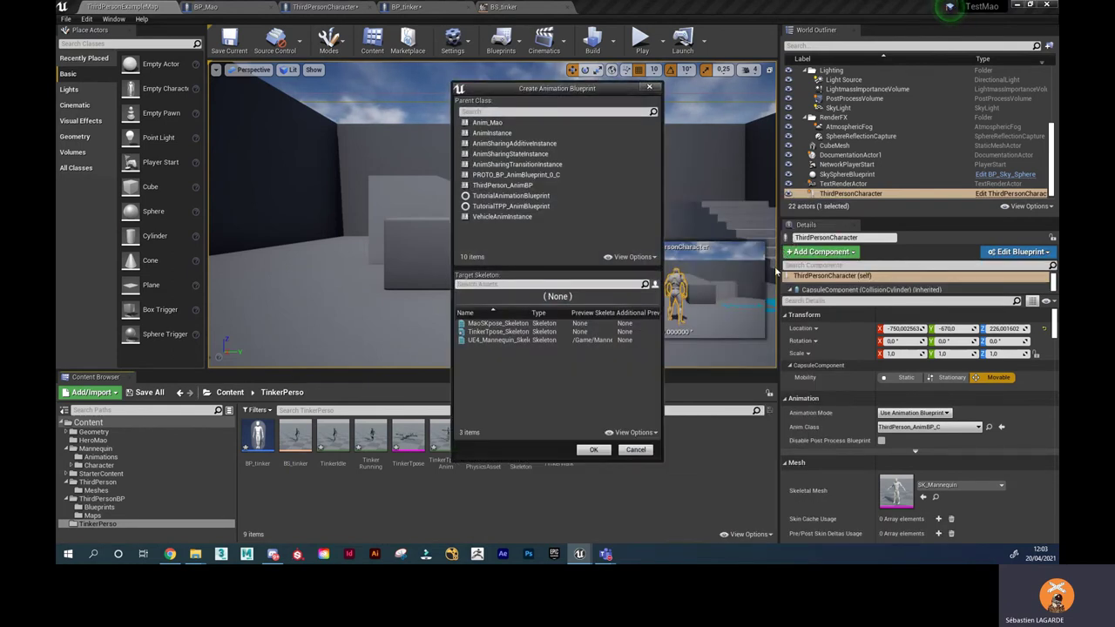
left_click(510, 332)
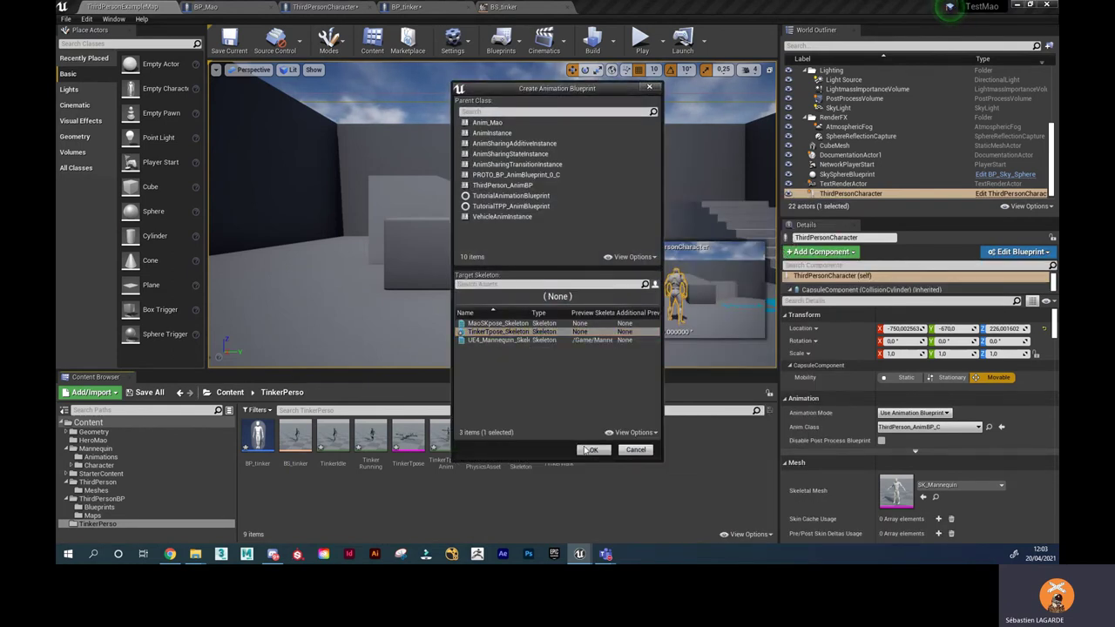
left_click(589, 450)
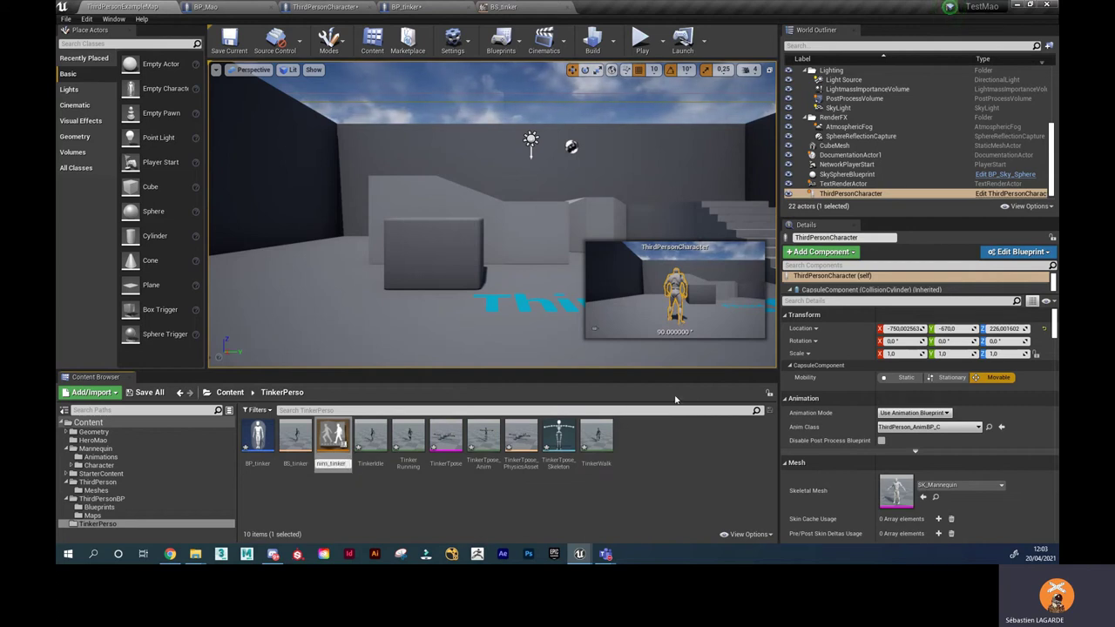
key("Return")
Add a state machine feeding Output Pose with a BS_tinker state inside, and compile anim_tinker.
double_click(257, 440)
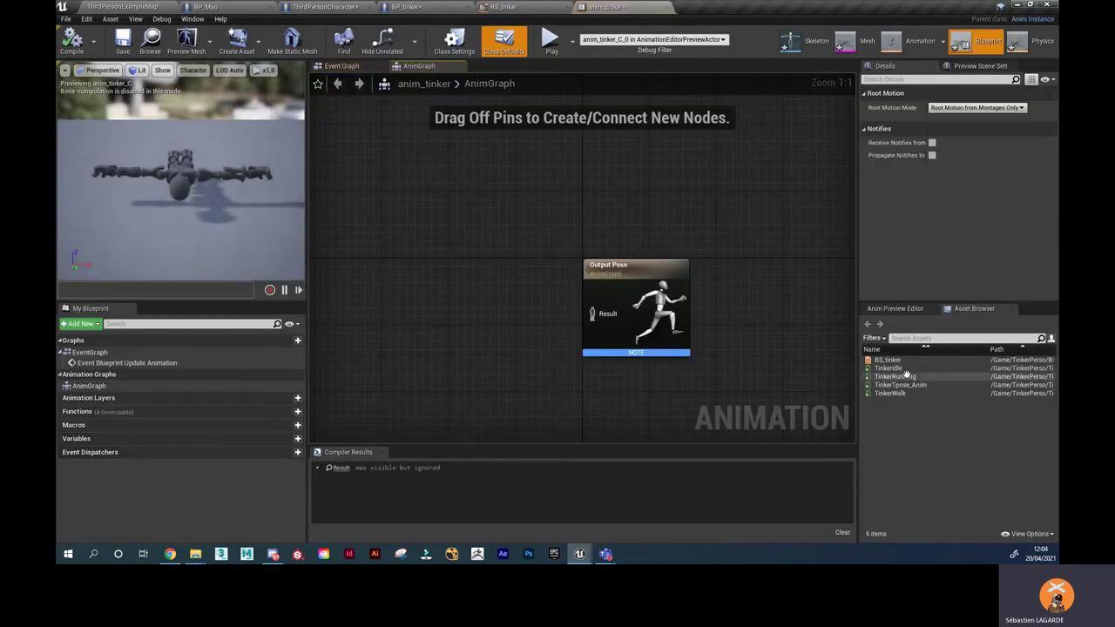
left_click(889, 360)
right_click(486, 310)
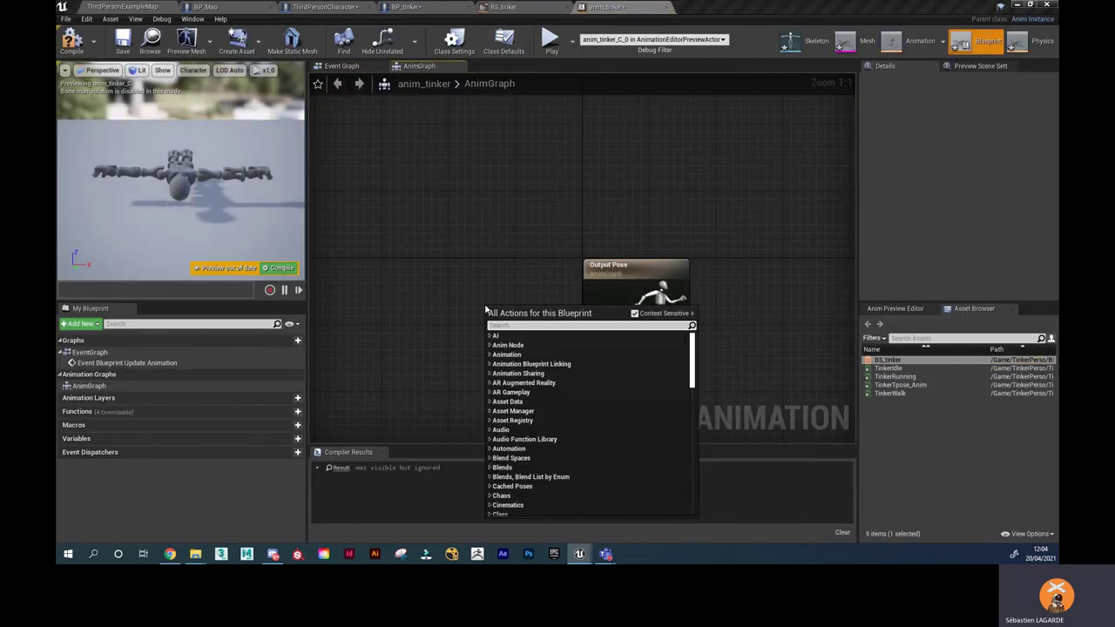
type("Add")
type("w s")
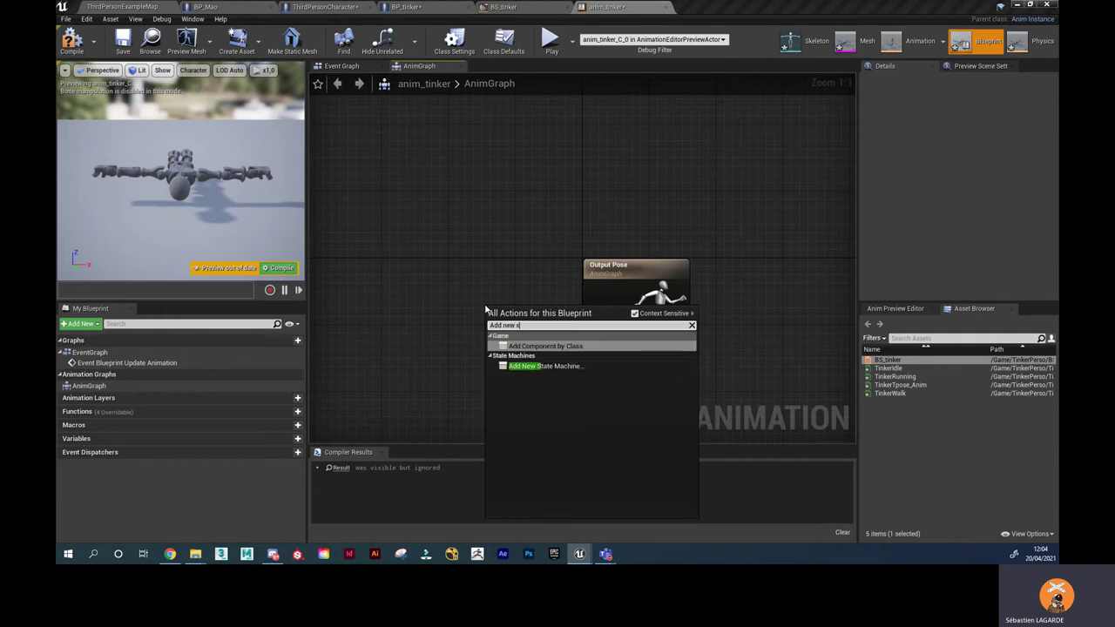
type("tte")
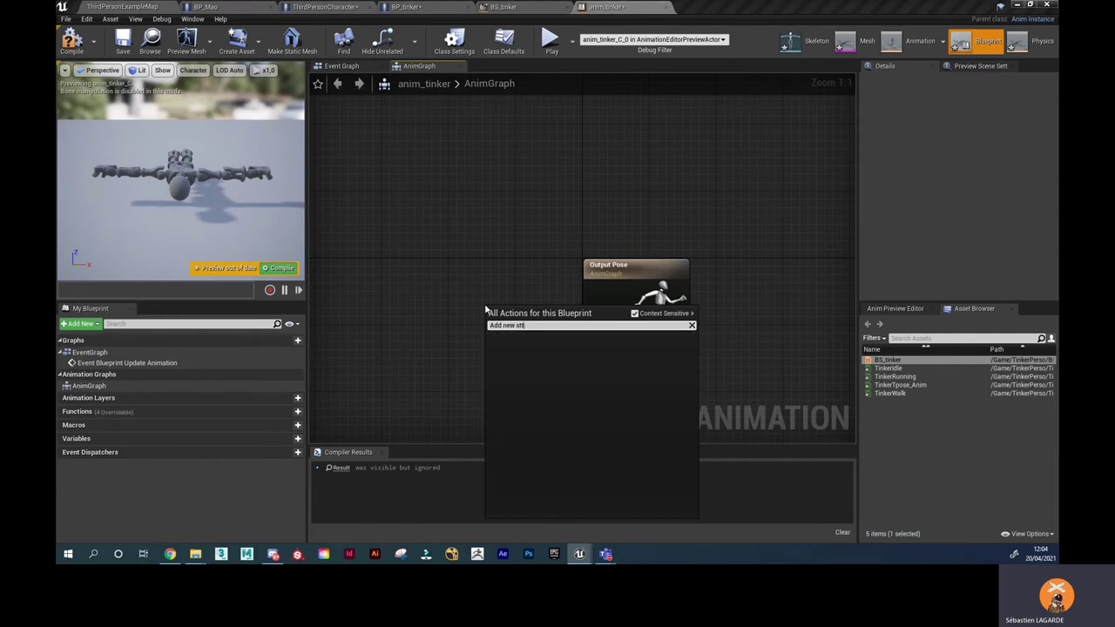
left_click(574, 370)
mouse_move(513, 327)
left_mouse_down()
mouse_move(469, 300)
mouse_move(581, 320)
left_mouse_up()
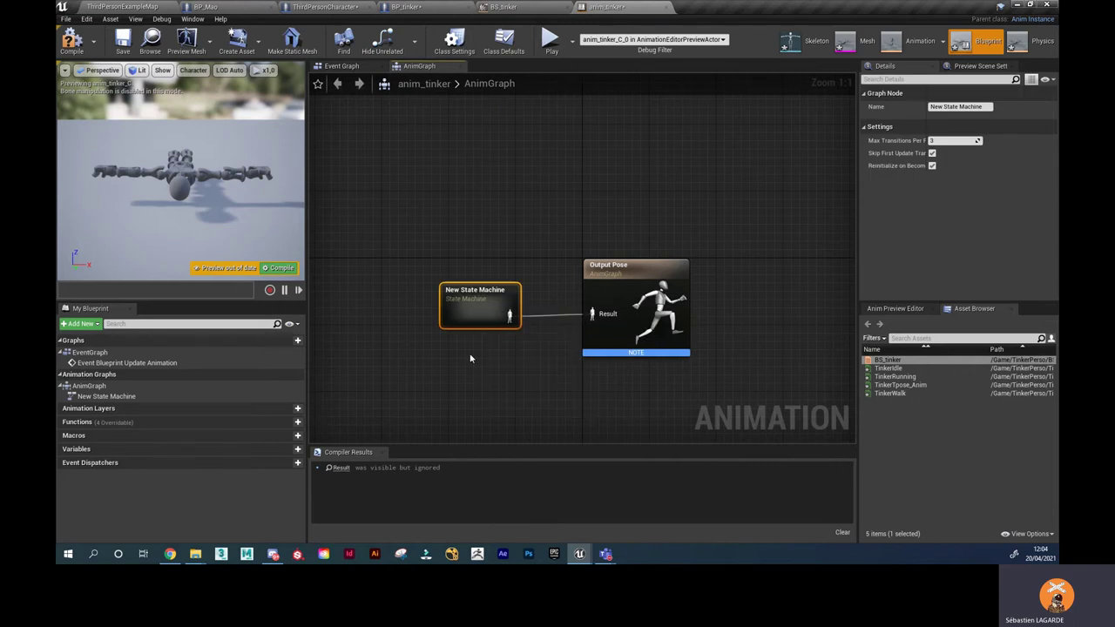
double_click(471, 303)
mouse_move(888, 359)
left_mouse_down()
mouse_move(664, 274)
mouse_move(693, 278)
left_mouse_up()
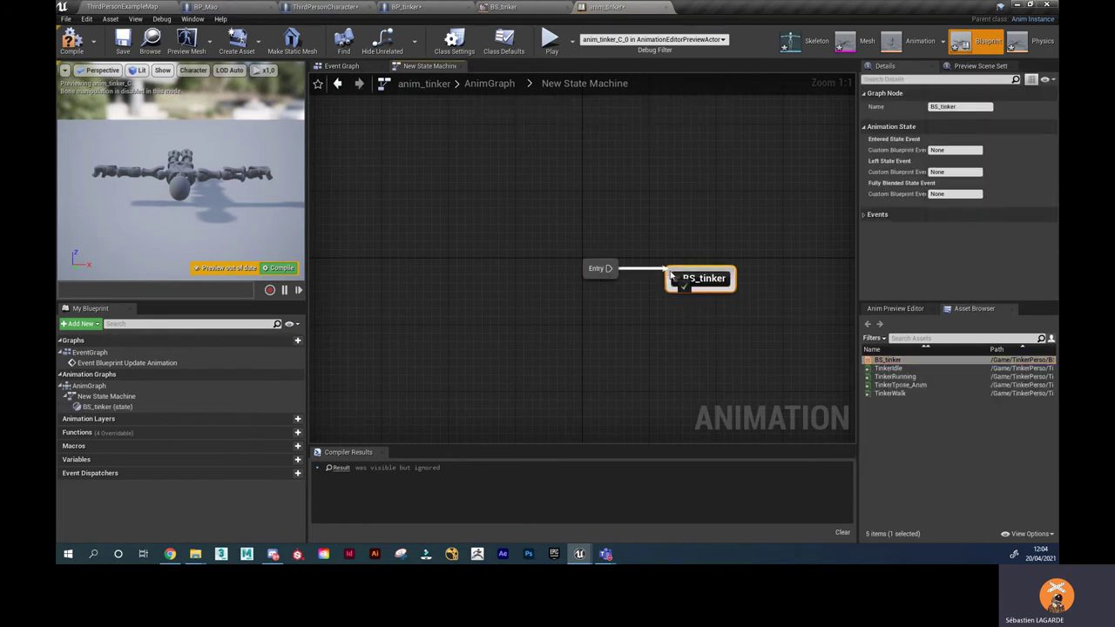
left_click(281, 268)
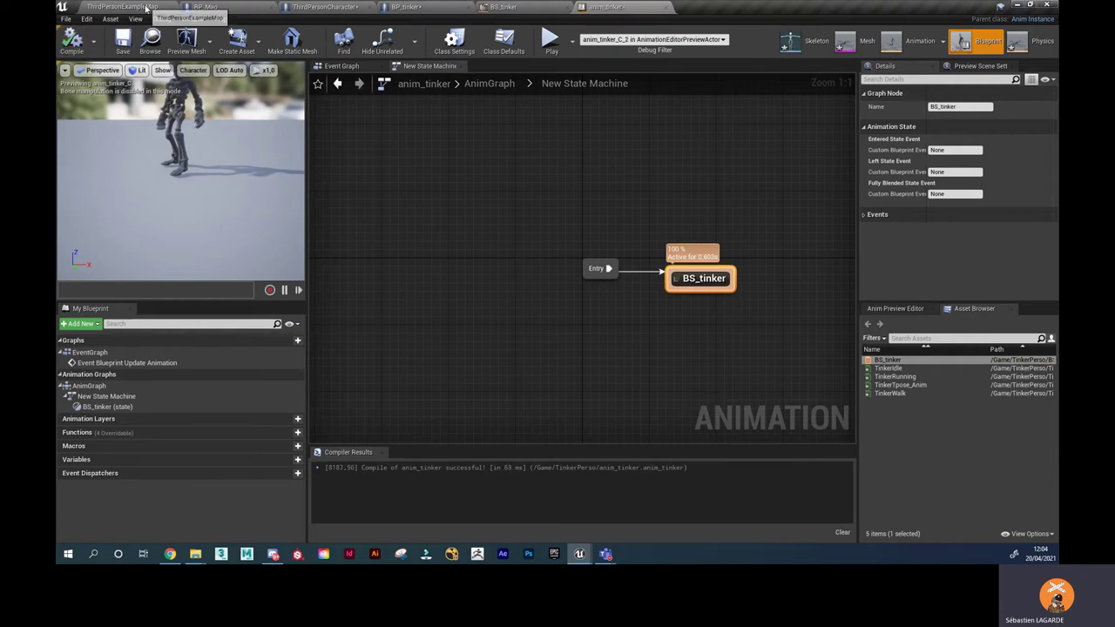
left_click(139, 7)
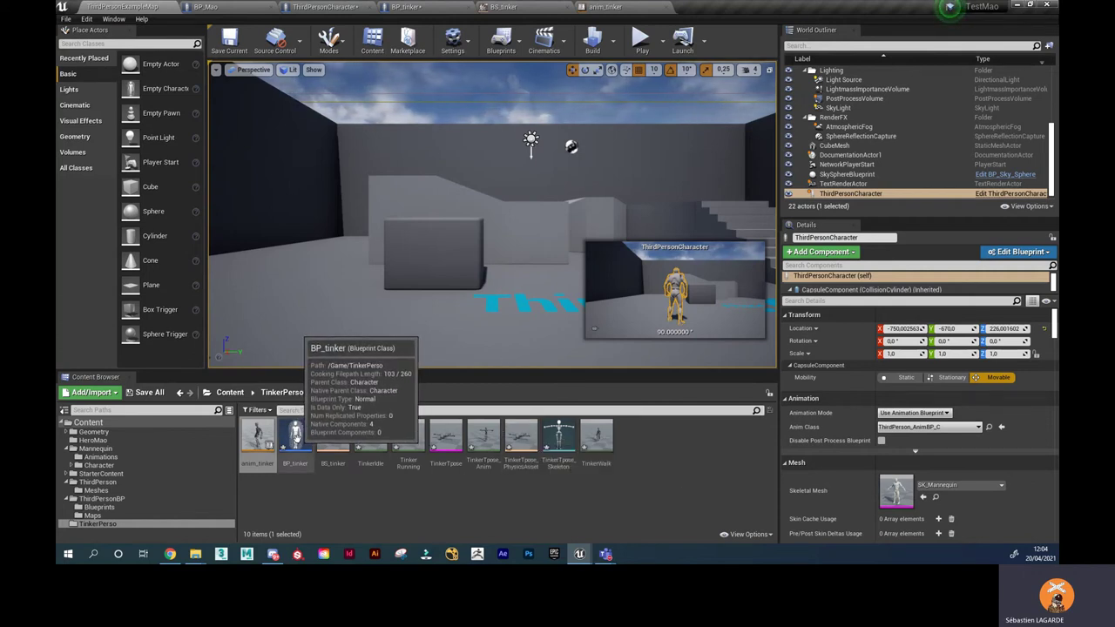
Set BP_tinker's Mesh component Skeletal Mesh to TinkerTpose.
double_click(294, 436)
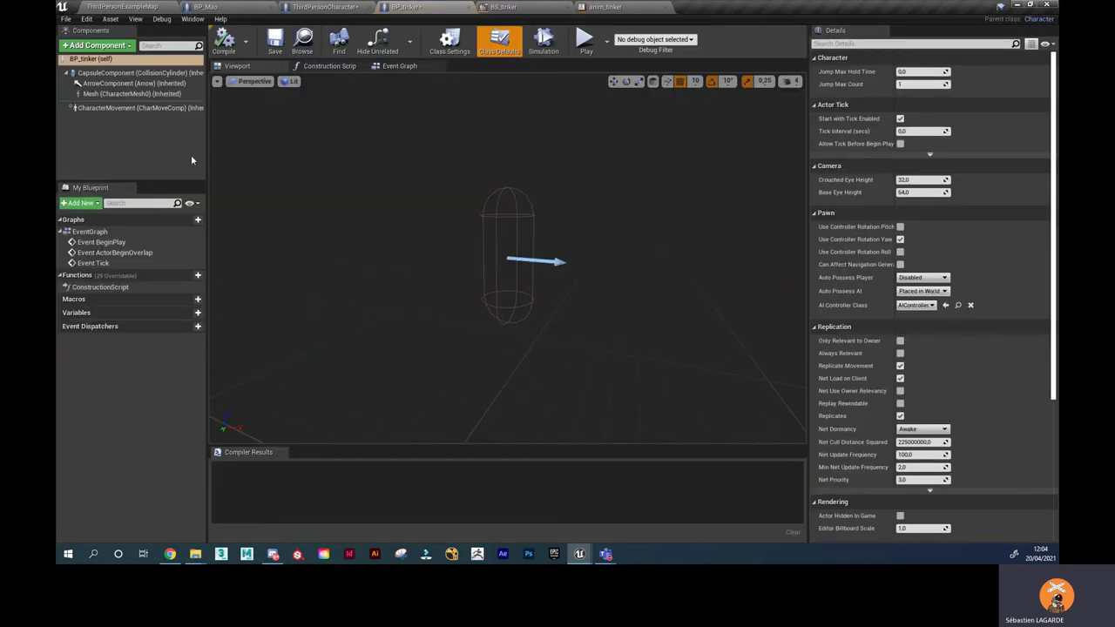
left_click(131, 93)
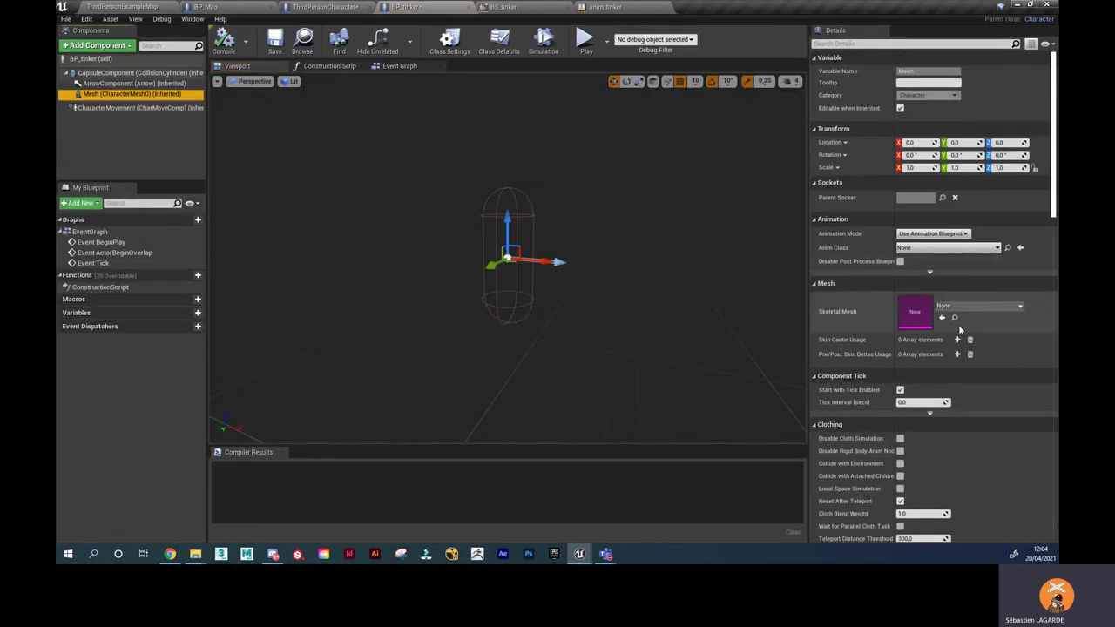
left_click(1012, 308)
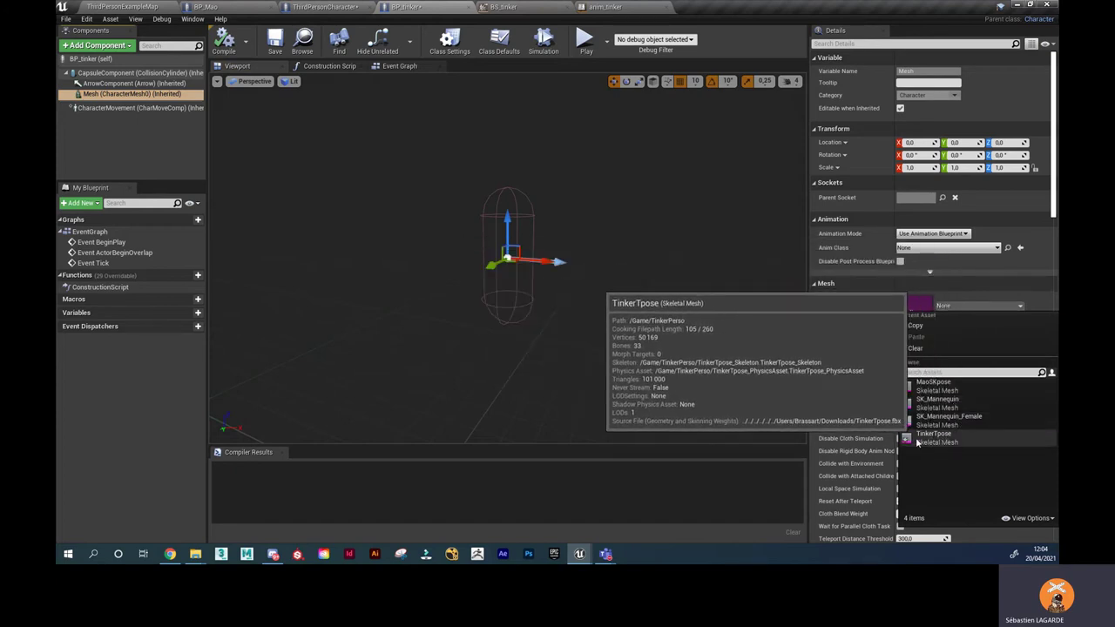
left_click(924, 439)
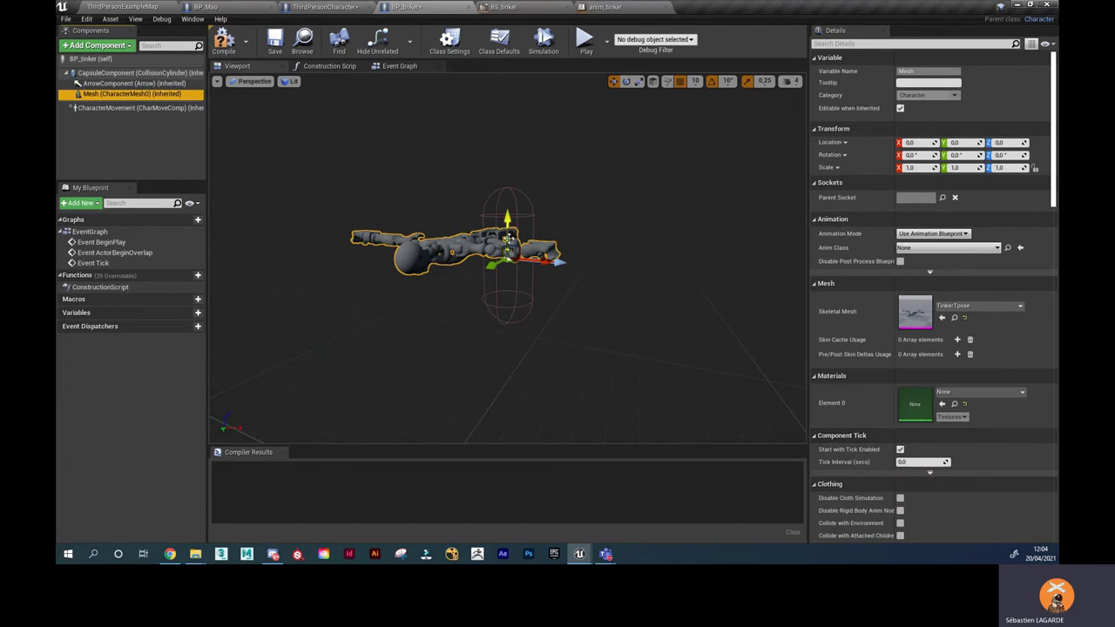
Assign anim_tinker_C as the mesh's Anim Class, lower it and rotate it -90 degrees.
left_click_drag(507, 231, 497, 252)
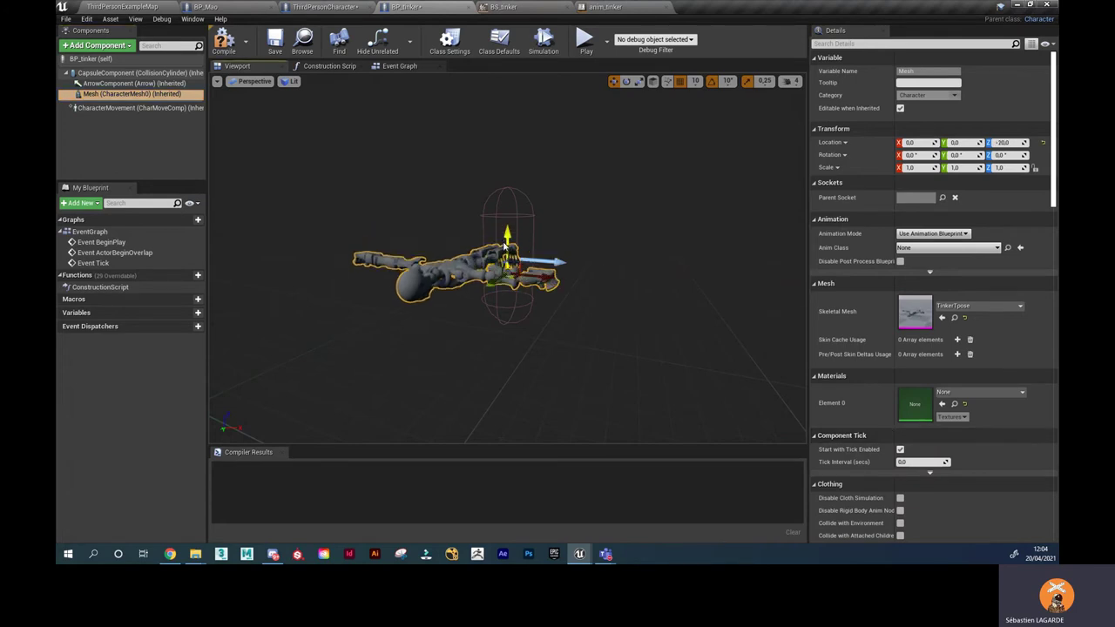
key("e")
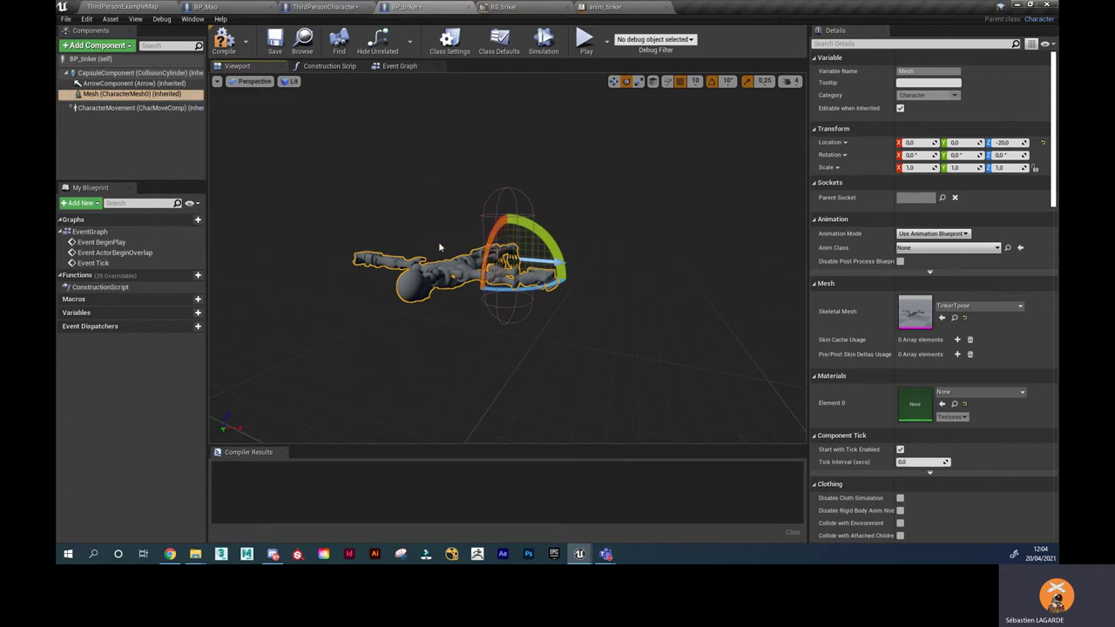
left_click(999, 250)
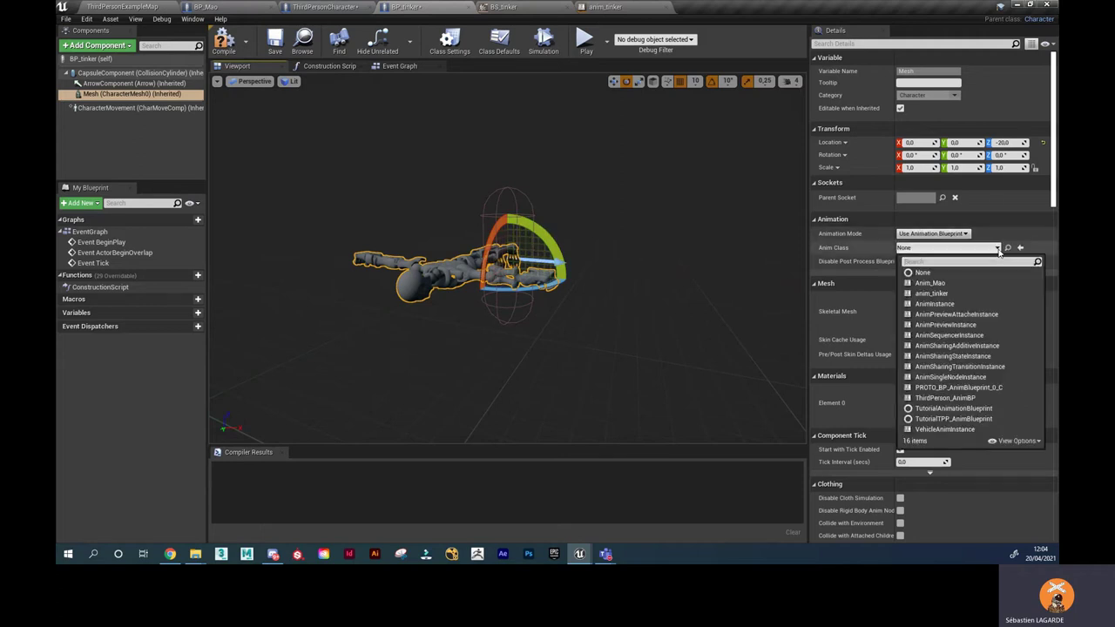
left_click(956, 297)
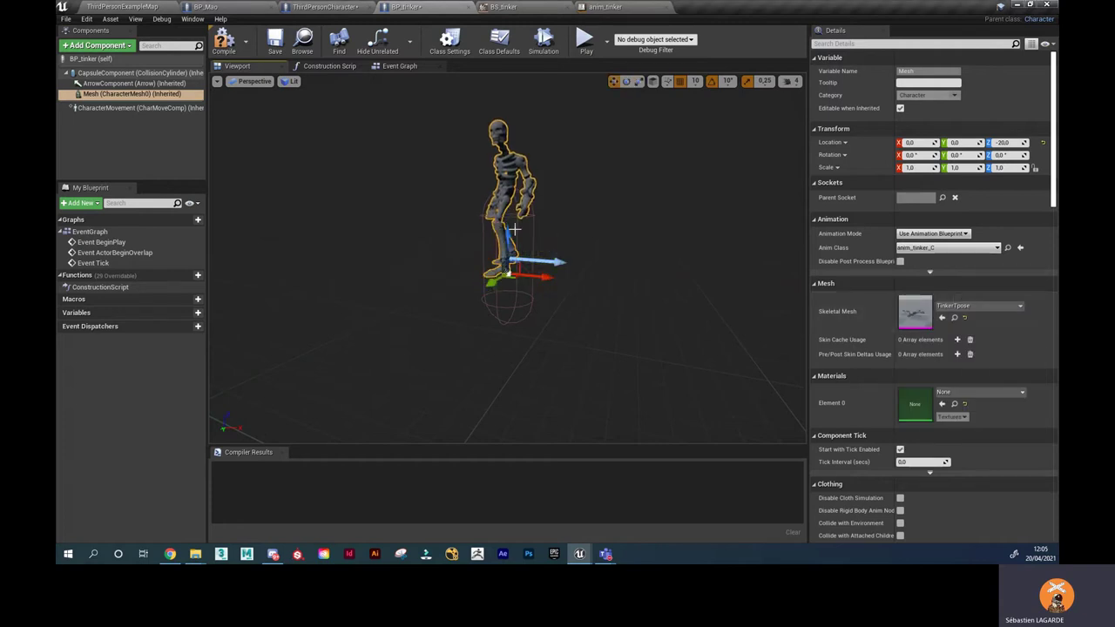
left_click_drag(508, 233, 508, 278)
key("e")
key("r")
key("e")
mouse_move(560, 324)
left_mouse_down()
mouse_move(531, 300)
mouse_move(501, 339)
left_mouse_up()
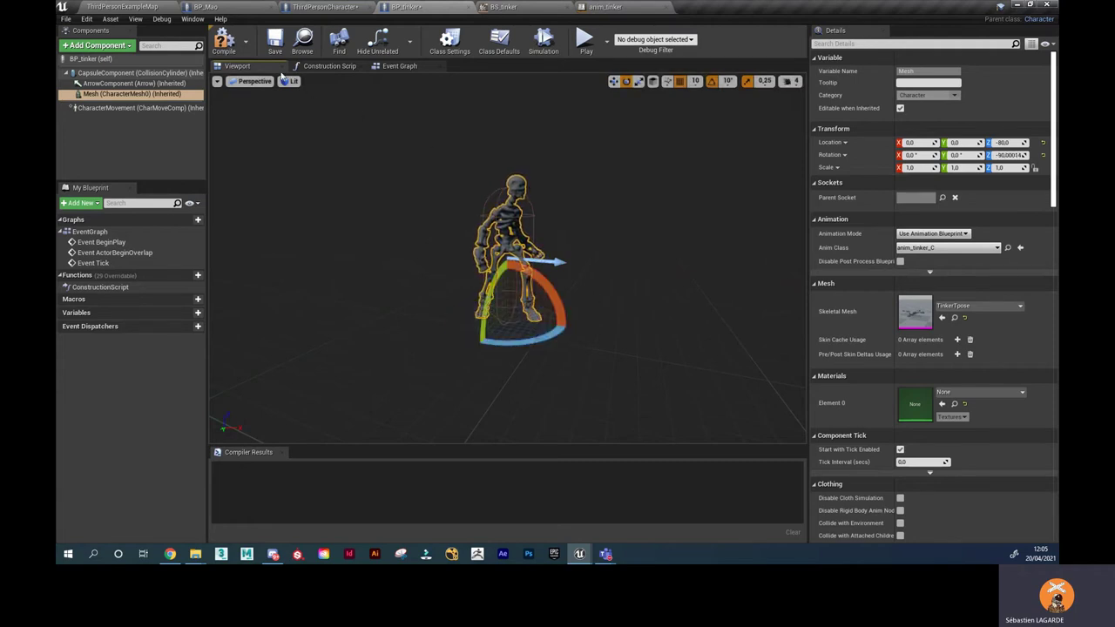
From the left view, snap the mesh down to Z -93 with step 1, then compile.
left_click(251, 82)
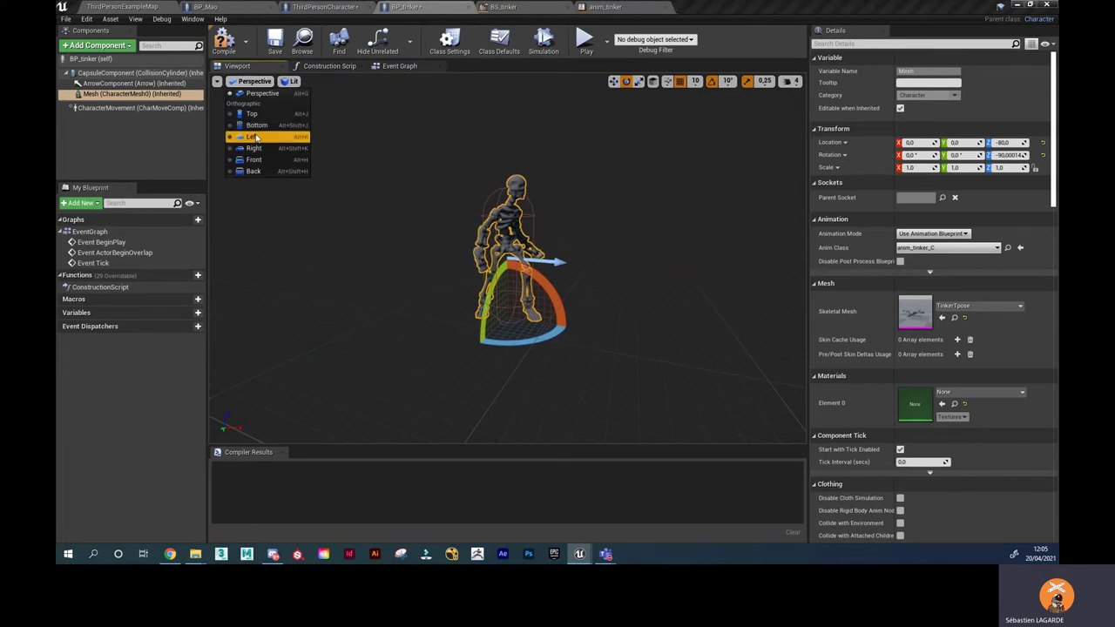
left_click(255, 137)
scroll(510, 270, "up", 3)
scroll(514, 253, "up", 2)
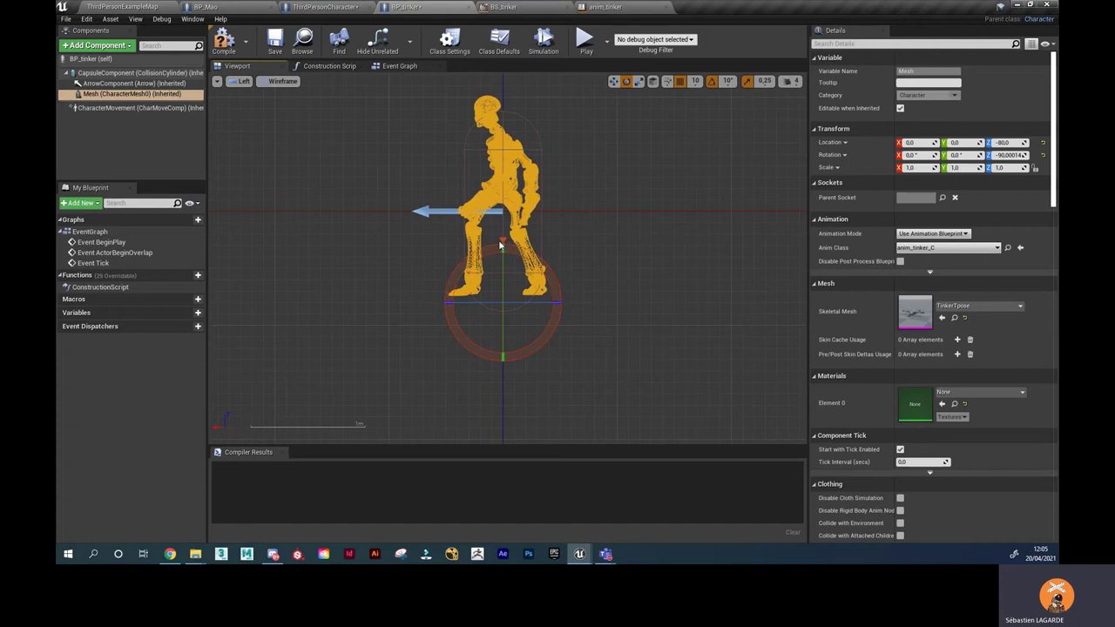
key("r")
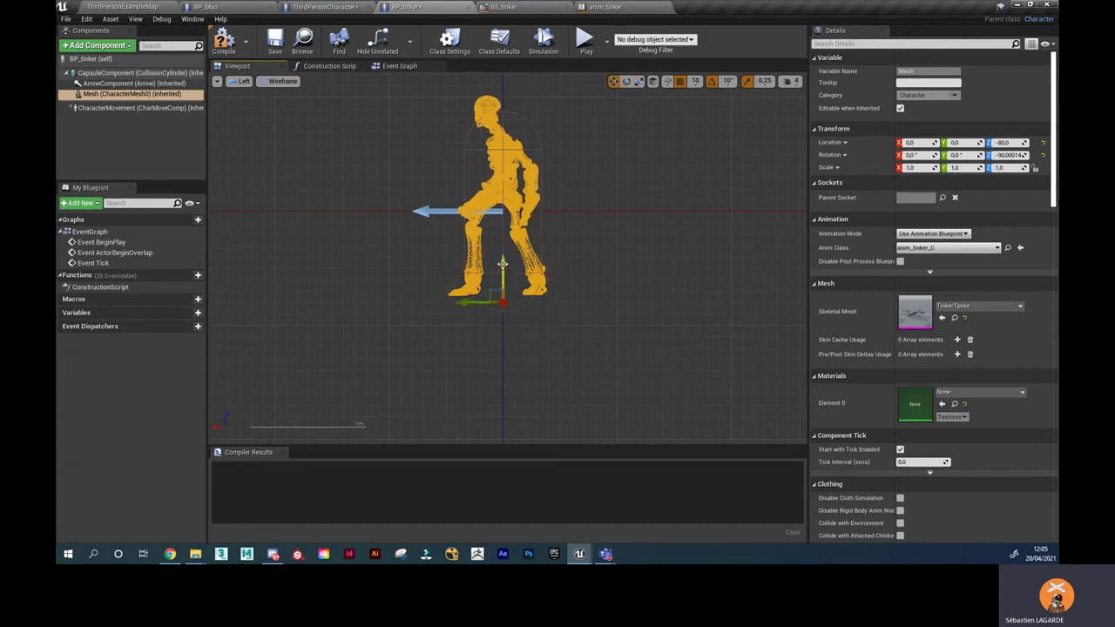
left_click_drag(503, 268, 503, 277)
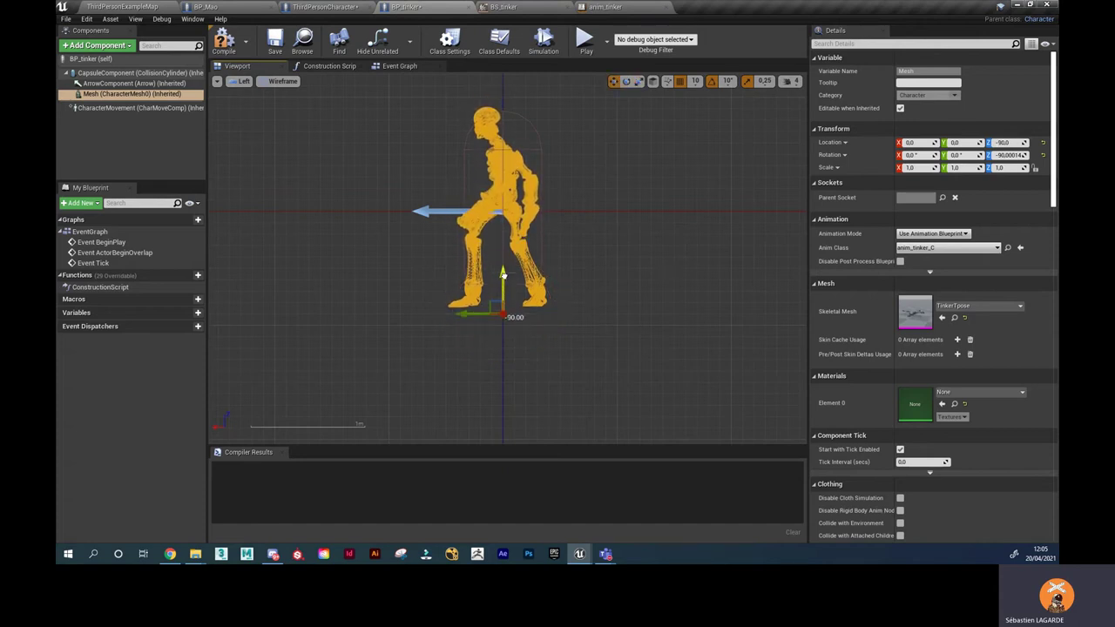
left_click(697, 88)
left_click(699, 103)
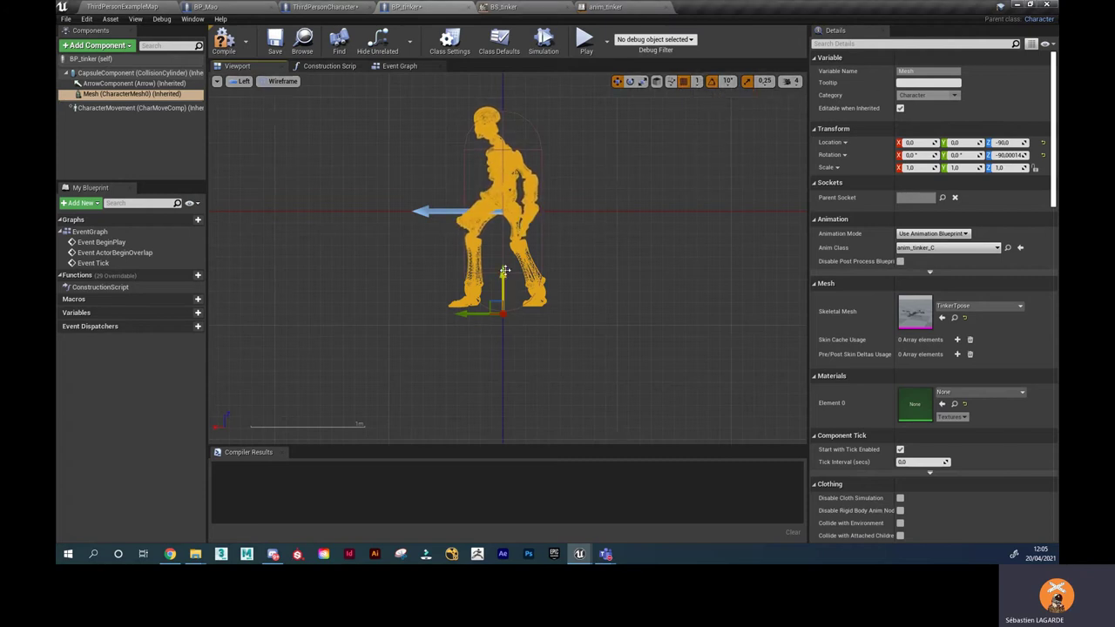
left_click_drag(505, 271, 506, 275)
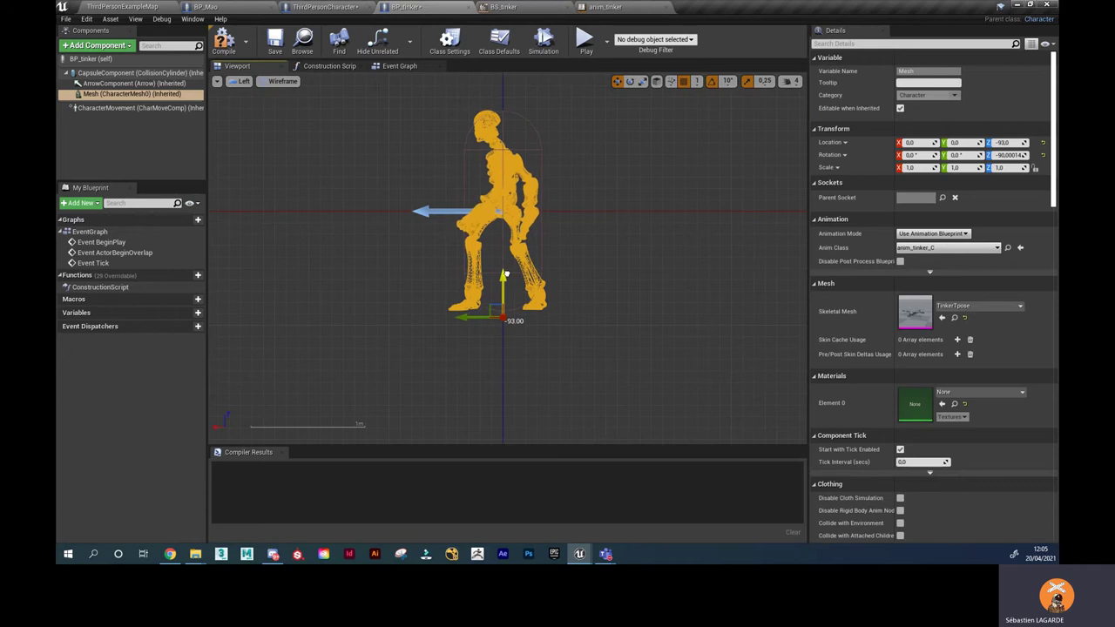
left_click(223, 39)
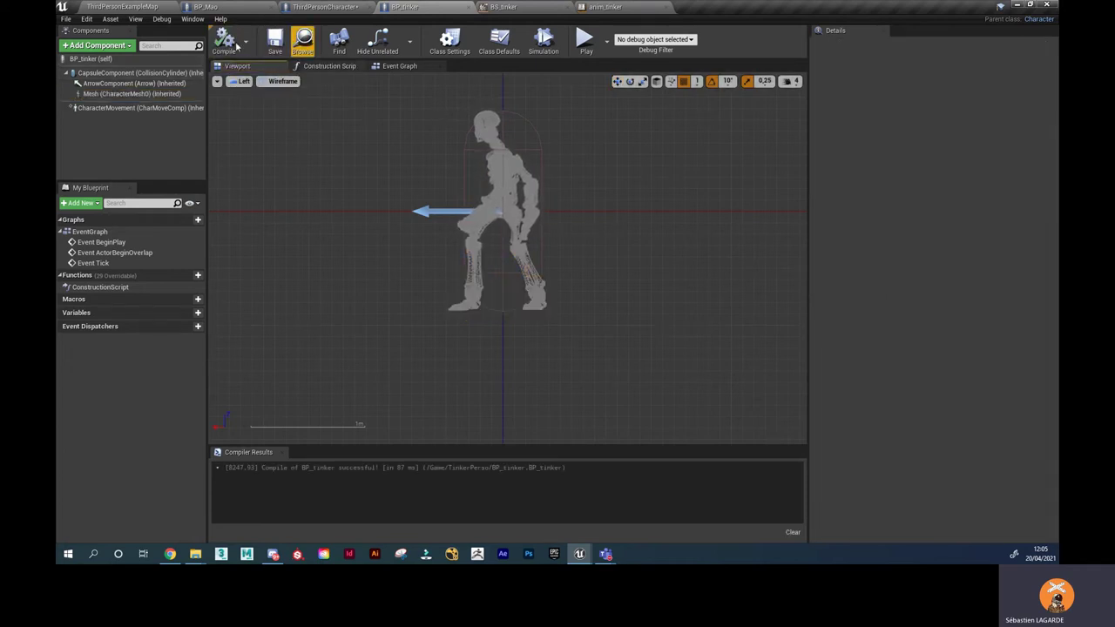
left_click(136, 8)
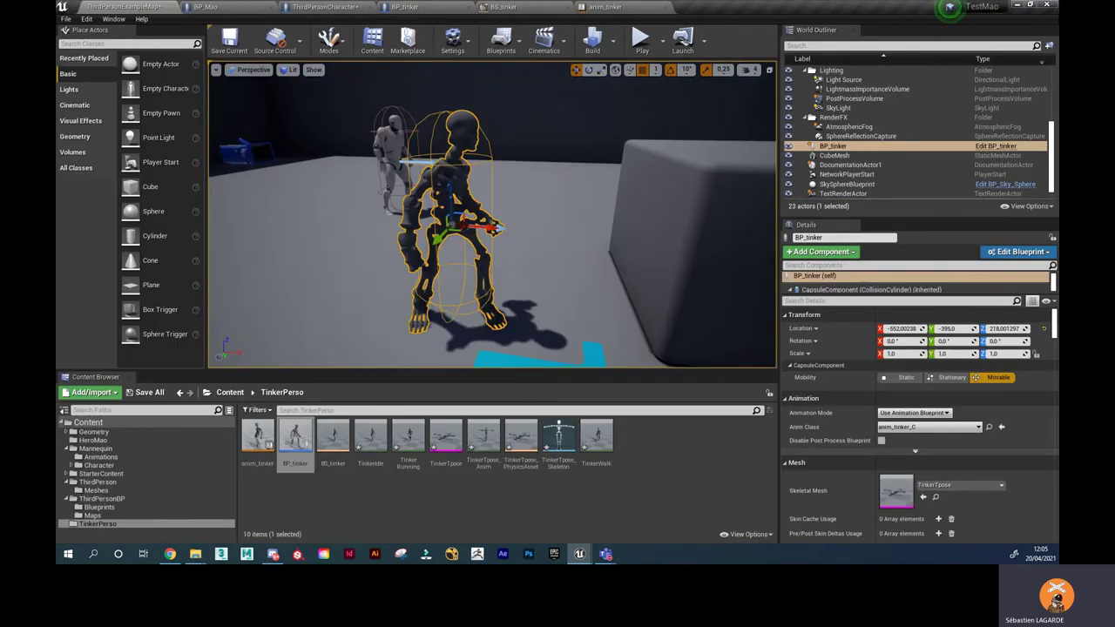
mouse_move(492, 218)
right_mouse_down()
mouse_move(558, 209)
mouse_move(523, 214)
right_mouse_up()
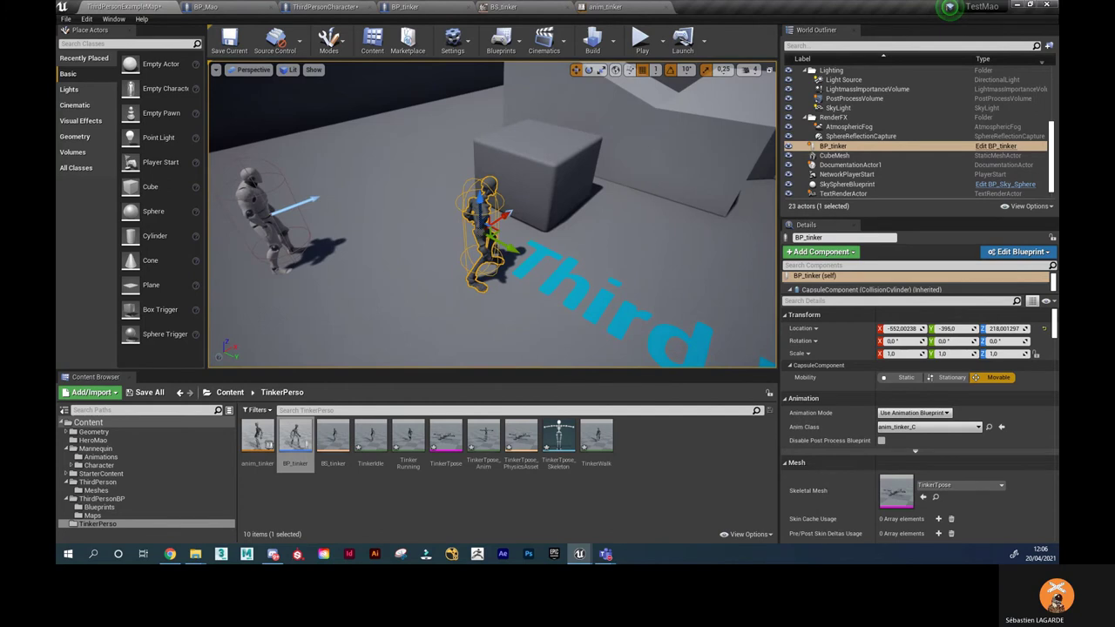
right_click_drag(523, 213, 514, 214)
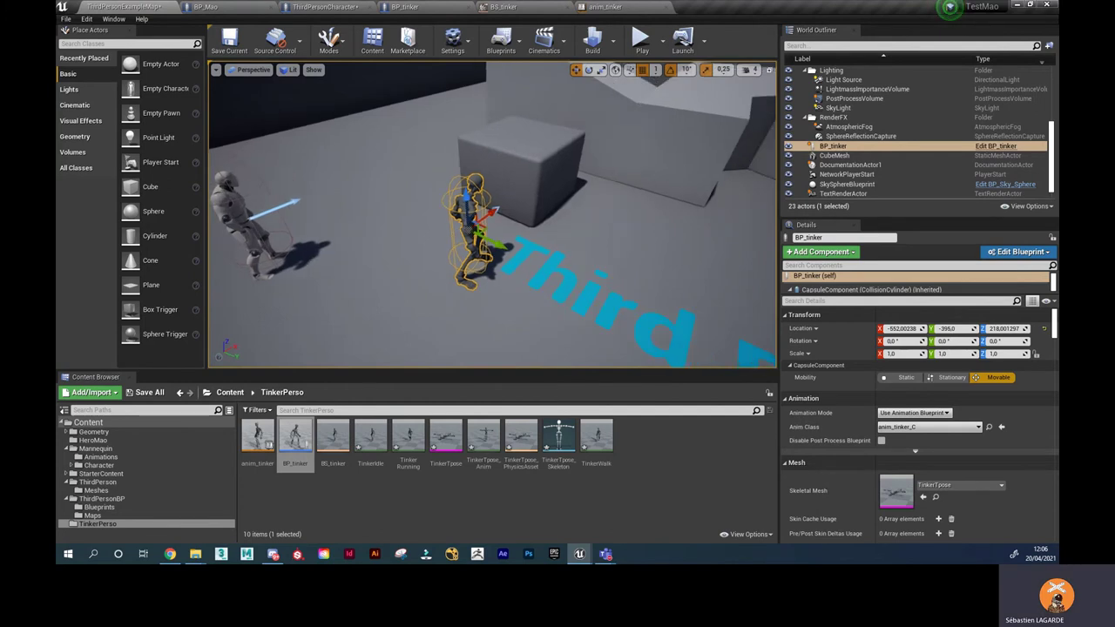
right_click_drag(521, 273, 521, 272)
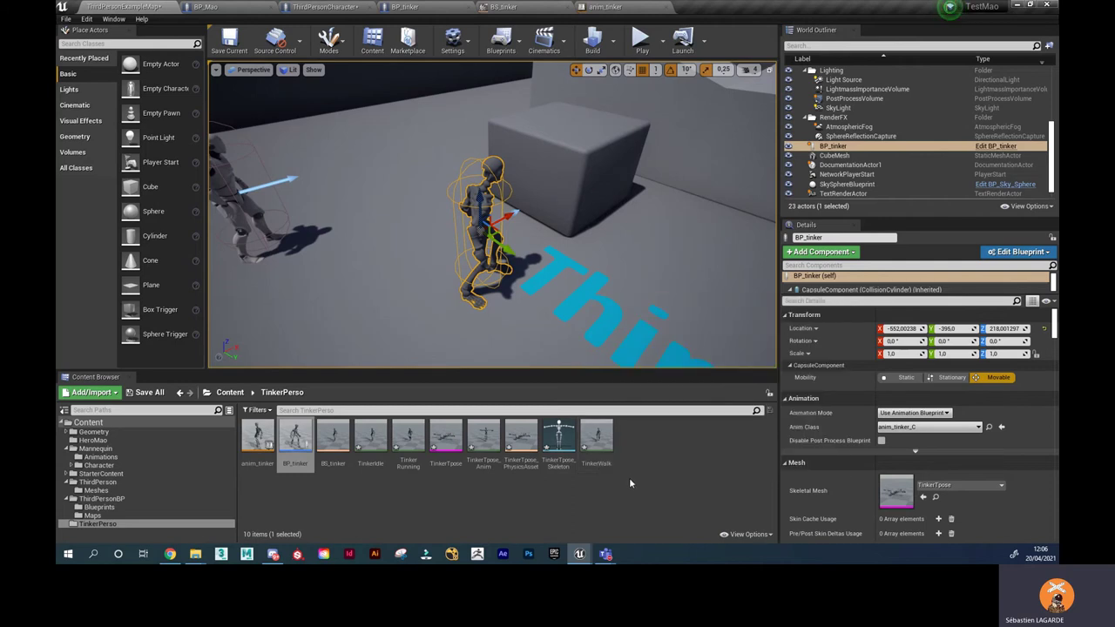
right_click_drag(523, 261, 496, 261)
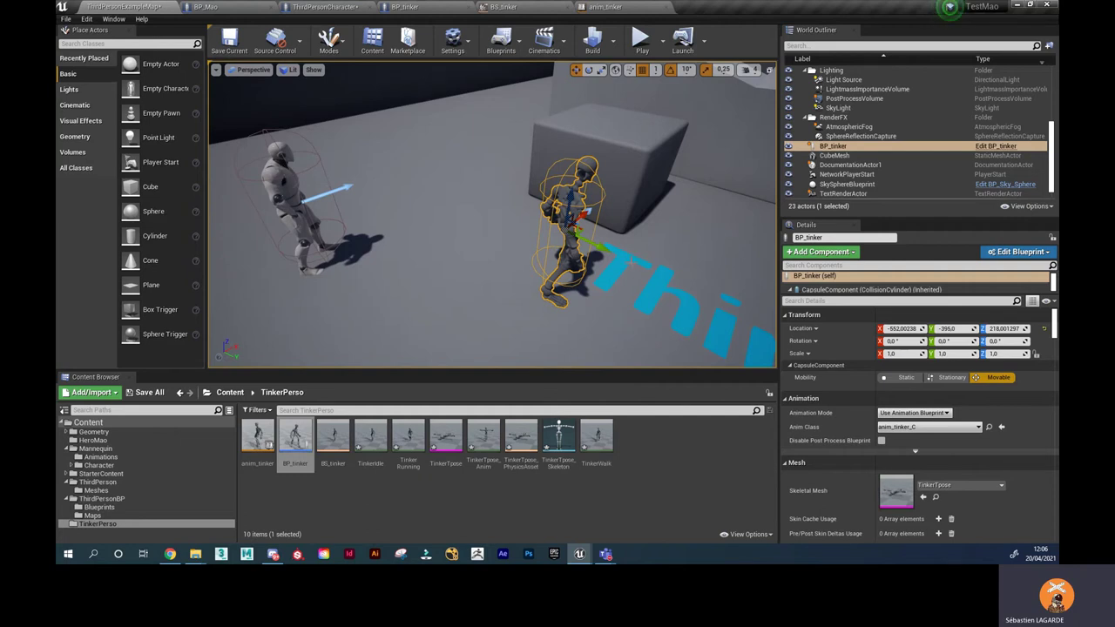
right_click(297, 436)
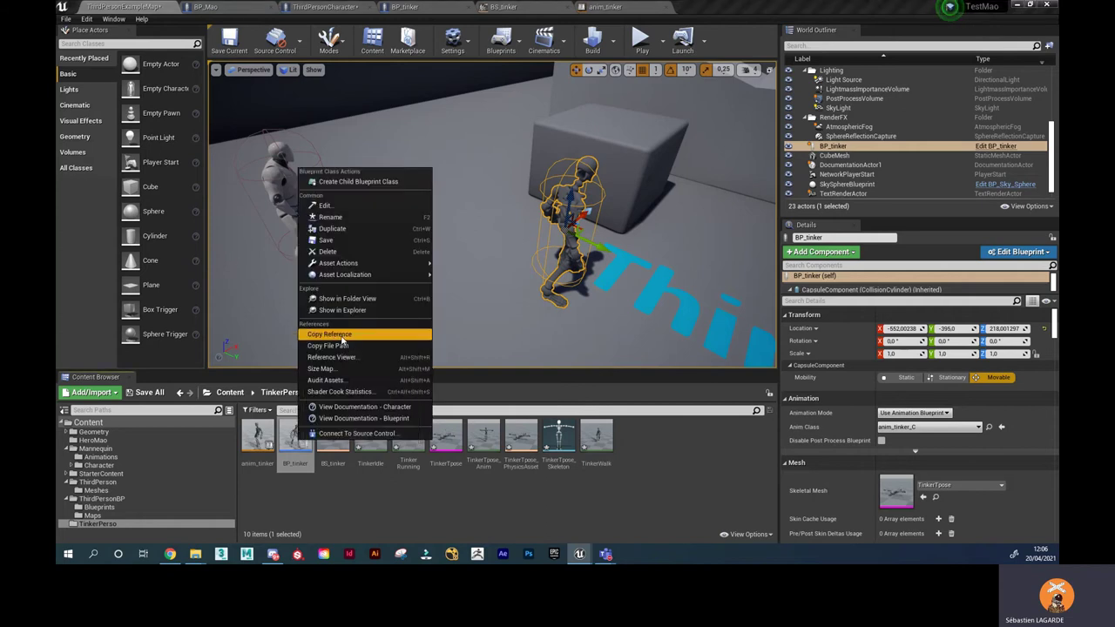
Open BP_tinker, restore the perspective viewport and undo the last change.
double_click(292, 437)
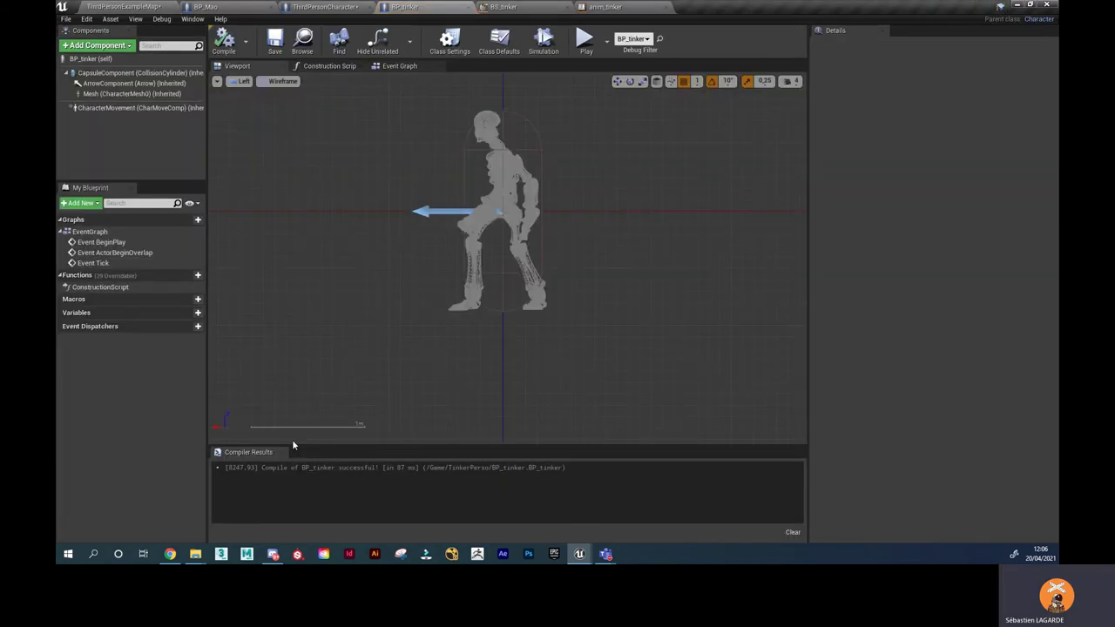
left_click(244, 81)
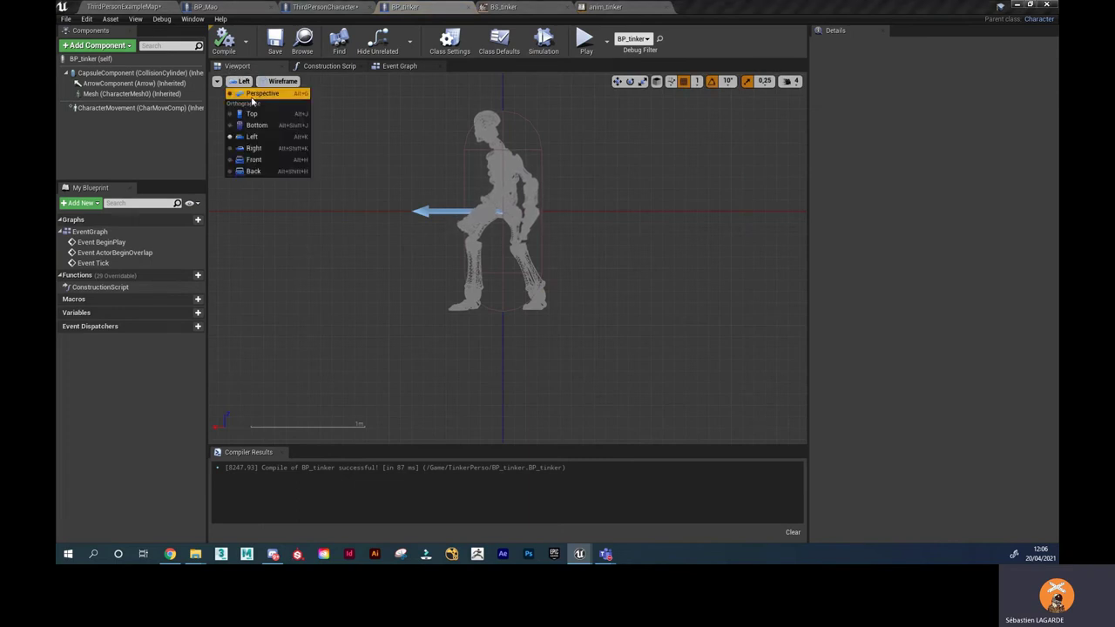
left_click(253, 93)
left_click(85, 21)
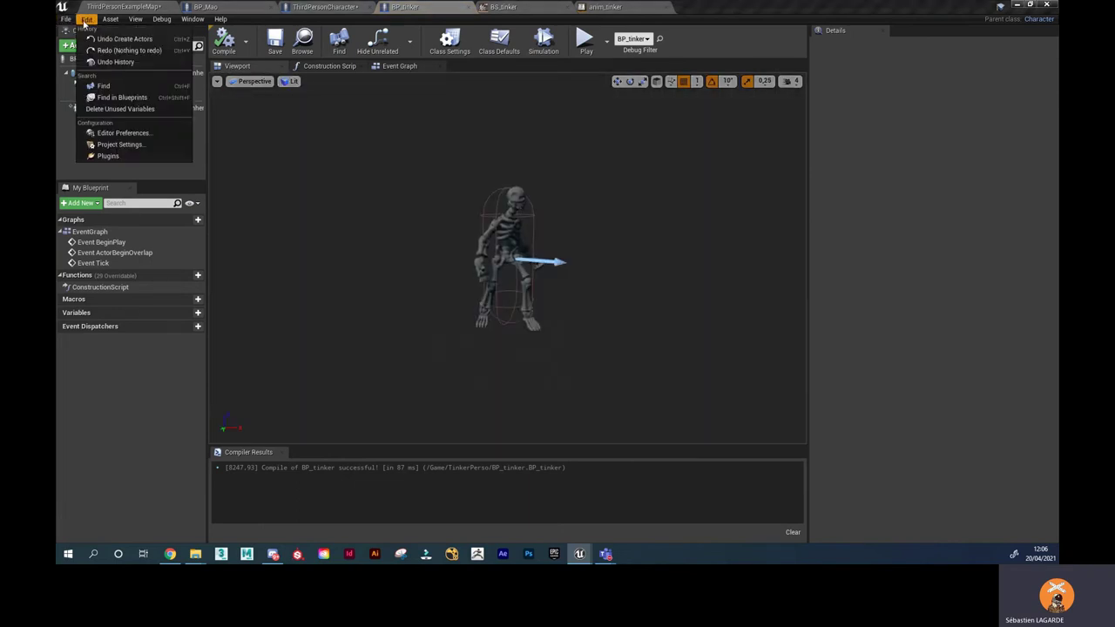
left_click(140, 43)
Reparent BP_tinker to ThirdPersonCharacter and recompile it.
left_click(66, 18)
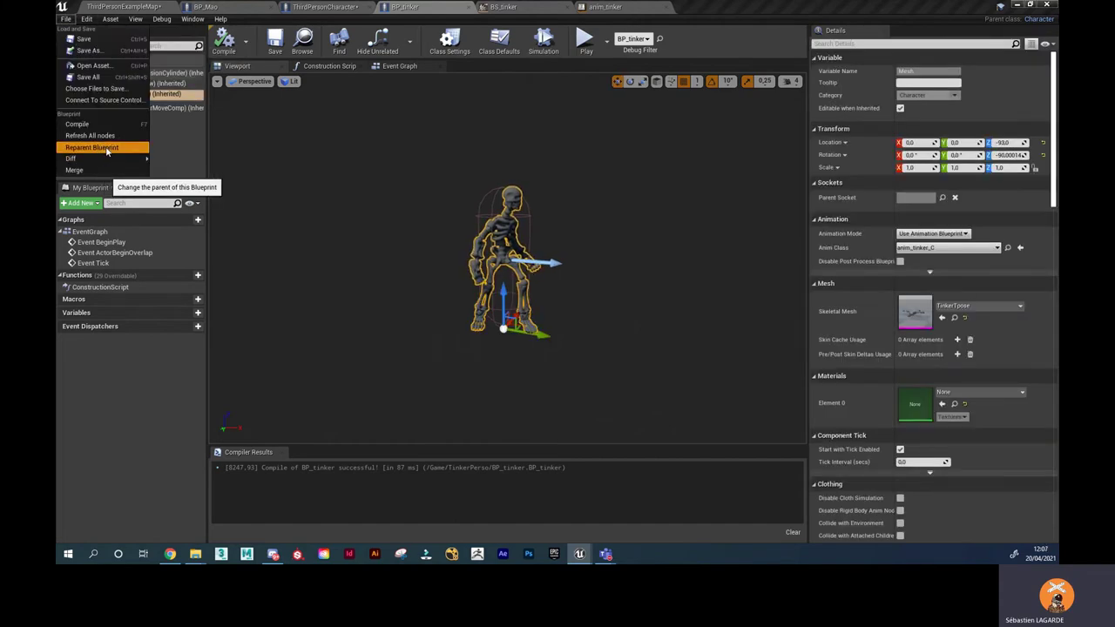
left_click(108, 150)
scroll(186, 249, "down", 5)
scroll(187, 291, "down", 5)
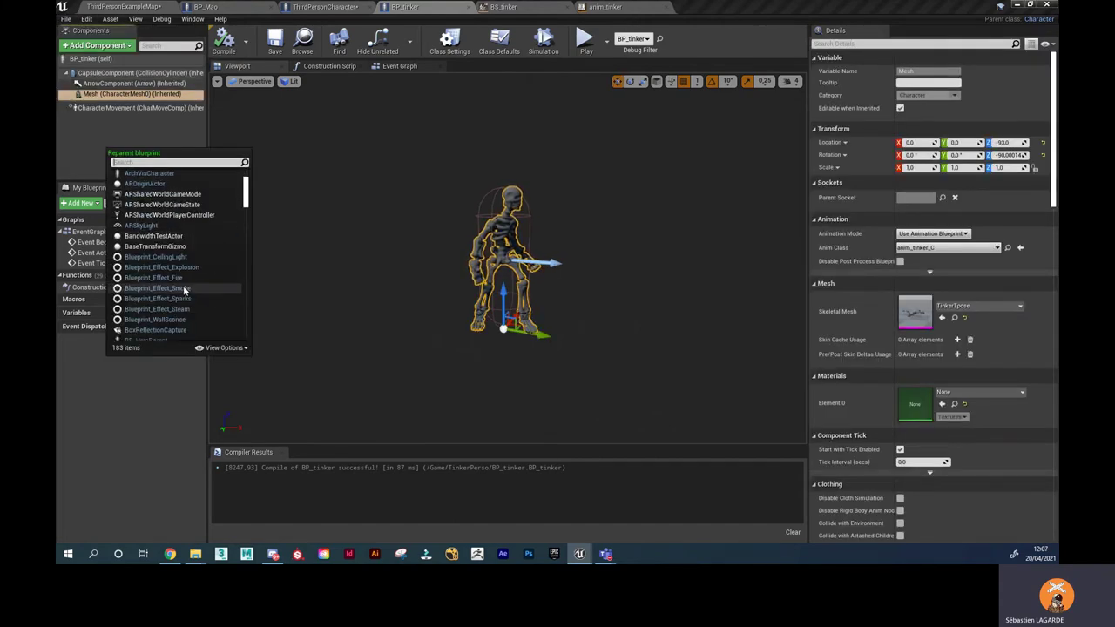
left_click_drag(245, 218, 242, 329)
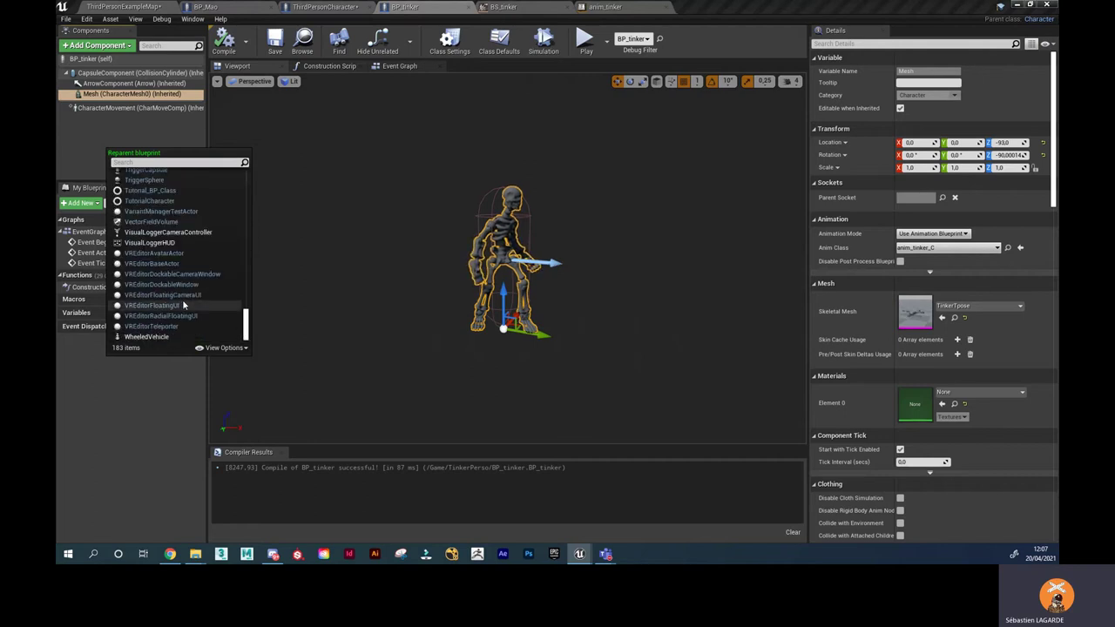
scroll(185, 292, "up", 1)
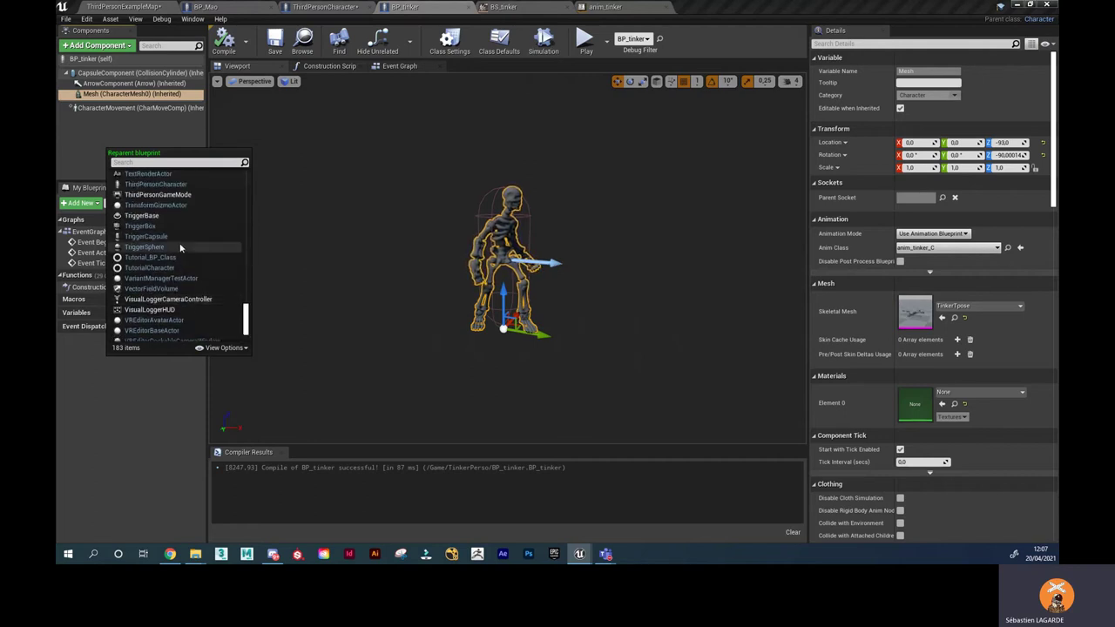
left_click(197, 185)
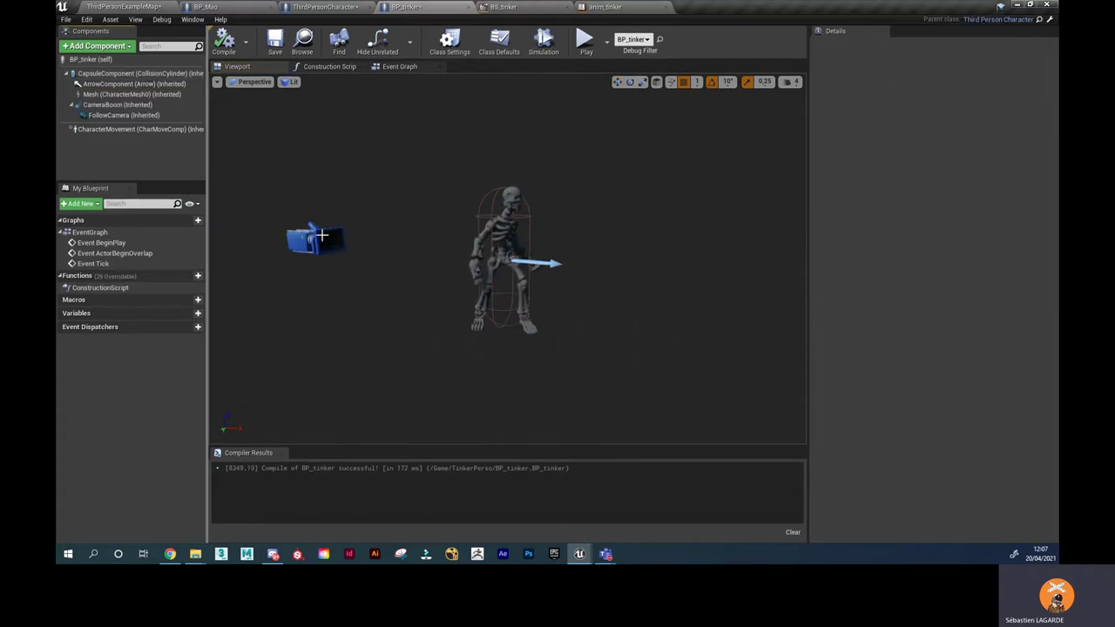
left_click_drag(327, 245, 401, 249)
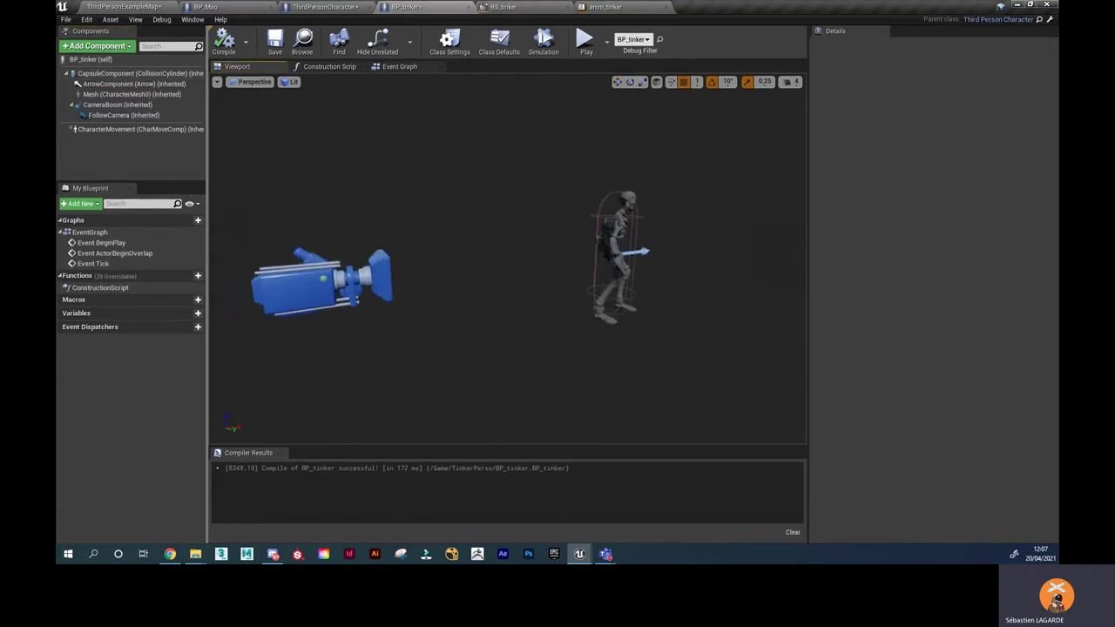
left_click(219, 35)
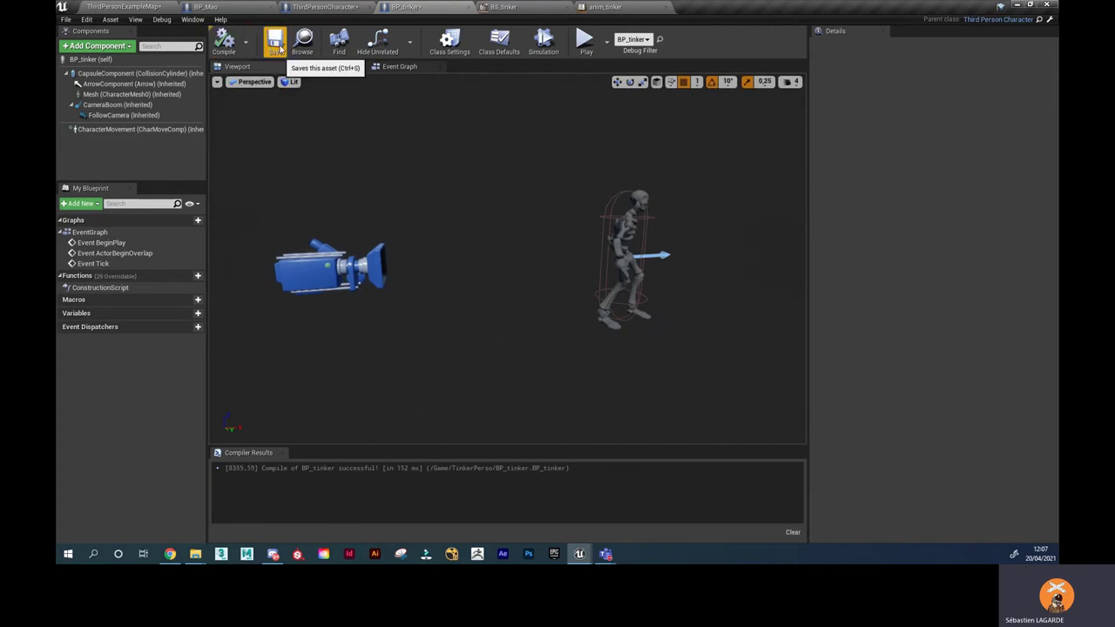
Review the input nodes in ThirdPersonCharacter's Event Graph, then return to the level map.
left_click(146, 9)
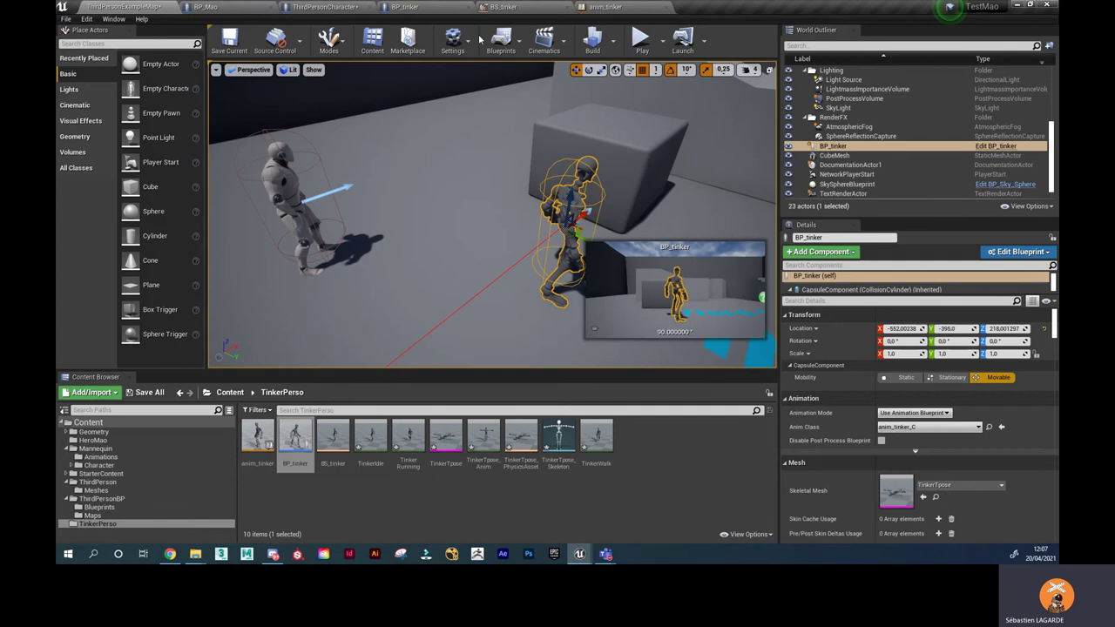
left_click(353, 7)
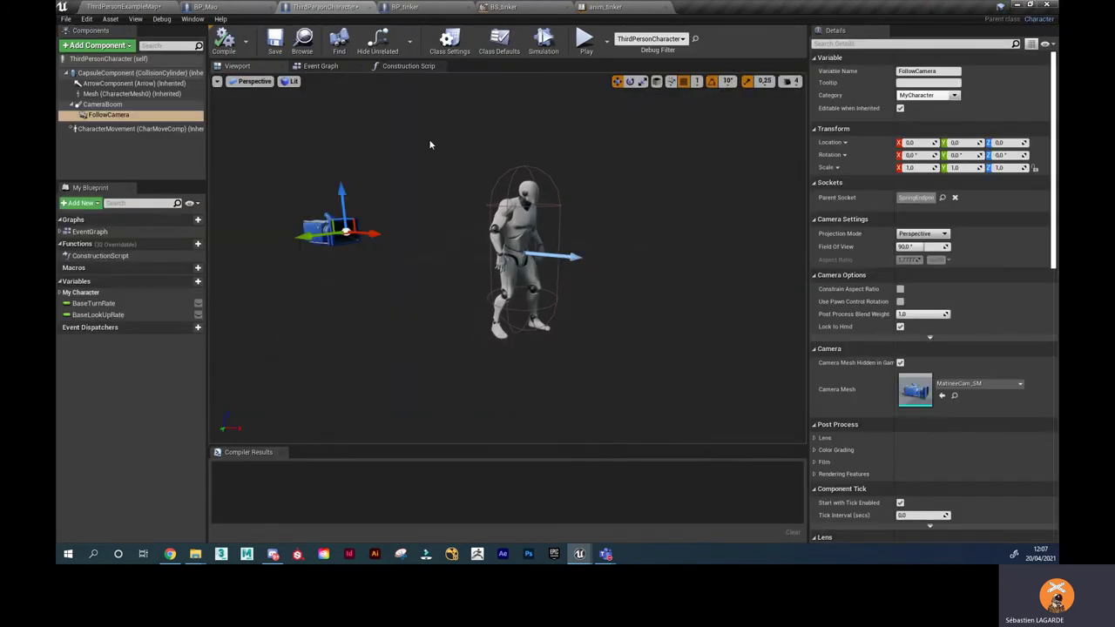
left_click(330, 73)
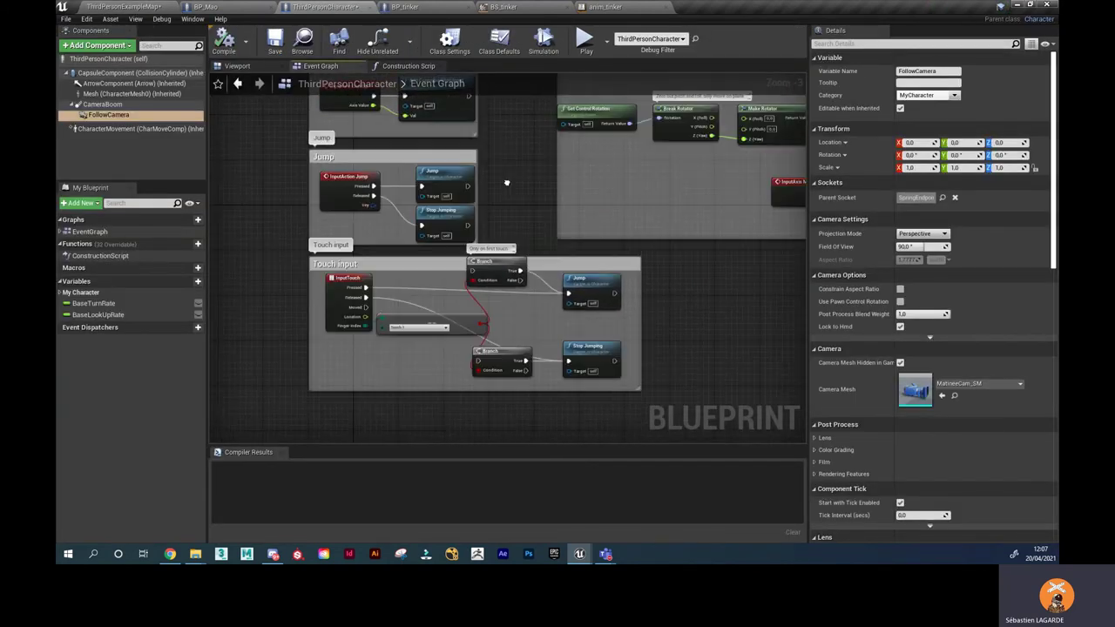
scroll(478, 336, "up", 2)
right_click_drag(478, 336, 464, 325)
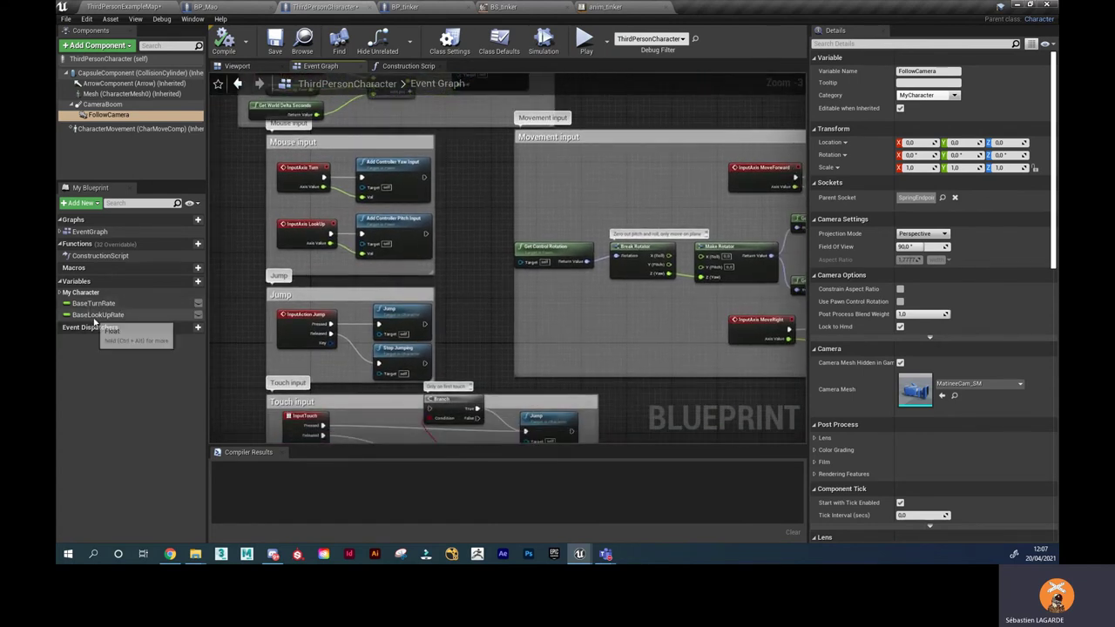
left_click(146, 7)
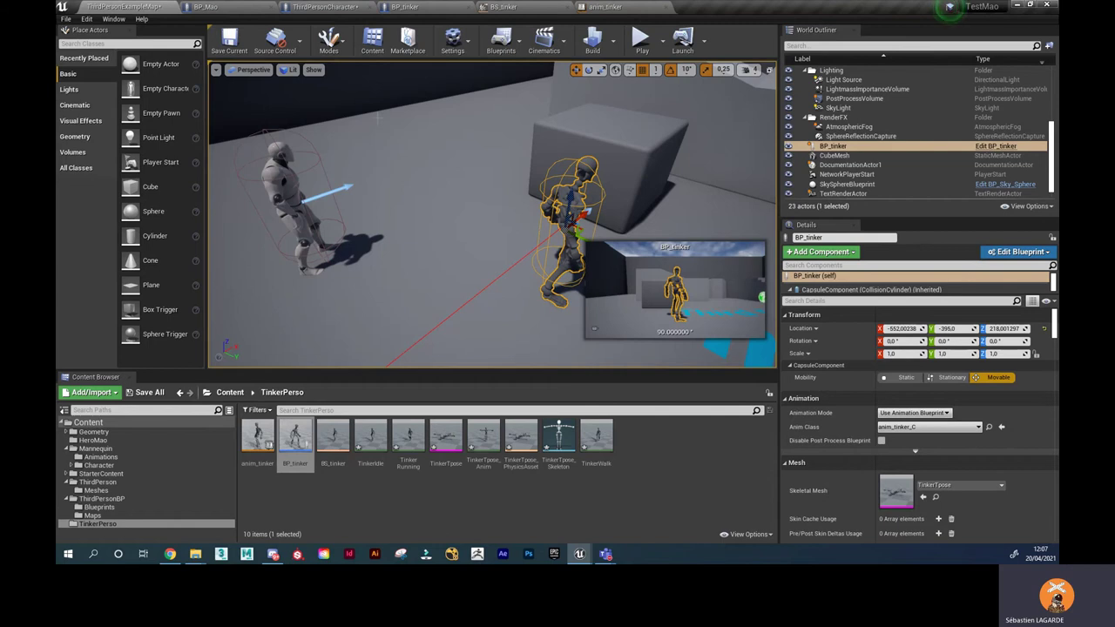
In Project Settings > Maps & Modes, change Default Pawn Class from BP_Mao to BP_tinker.
left_click(87, 19)
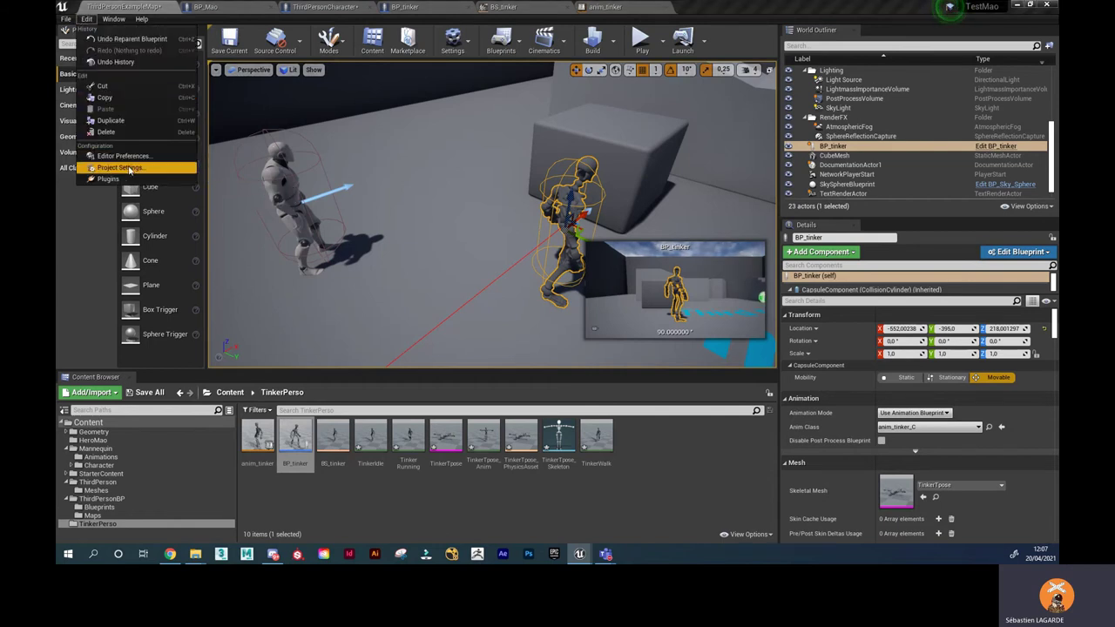
left_click(129, 168)
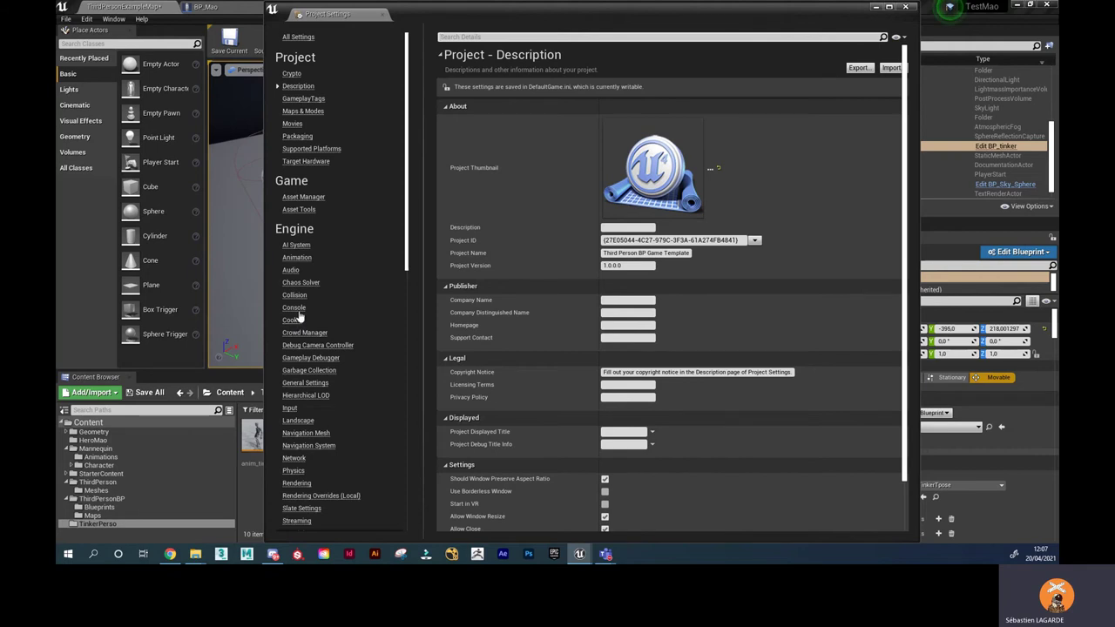
left_click(291, 407)
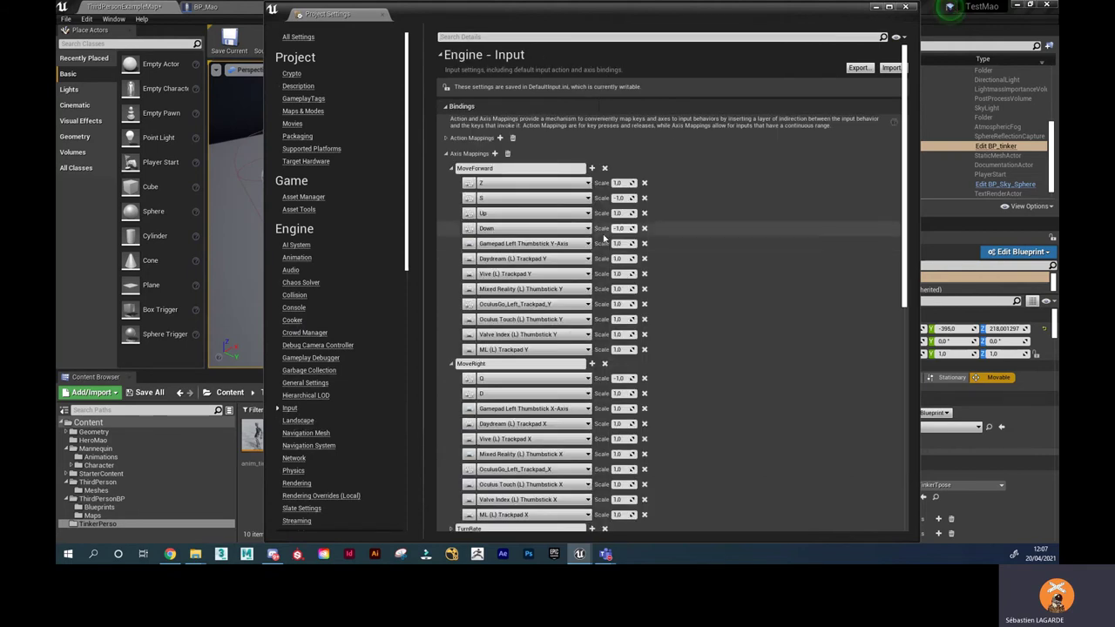
left_click(310, 98)
left_click(315, 112)
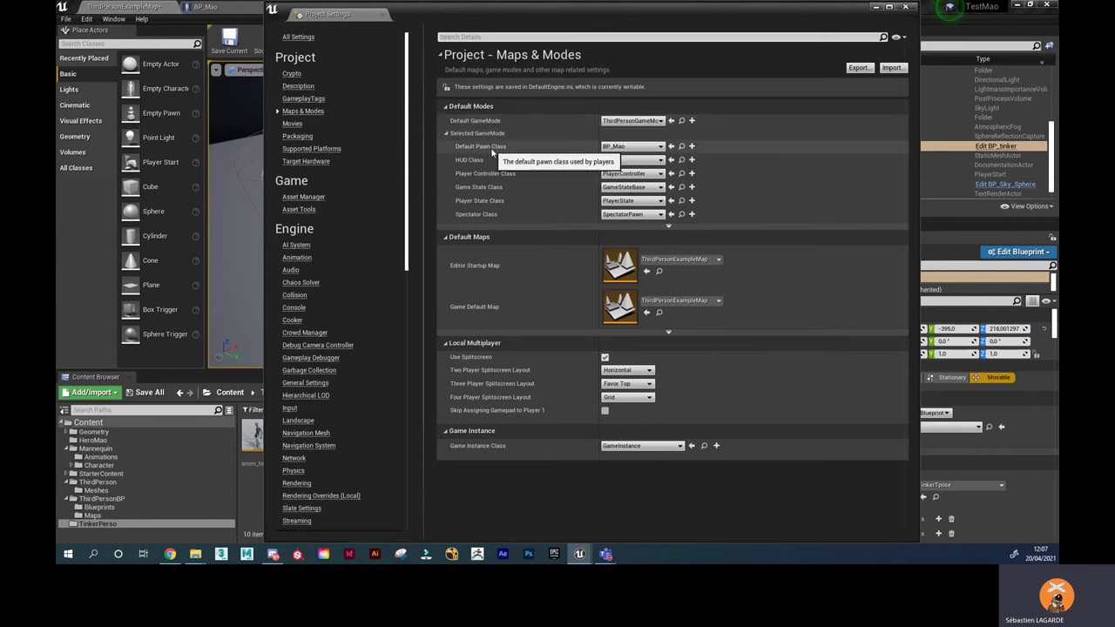
left_click(662, 147)
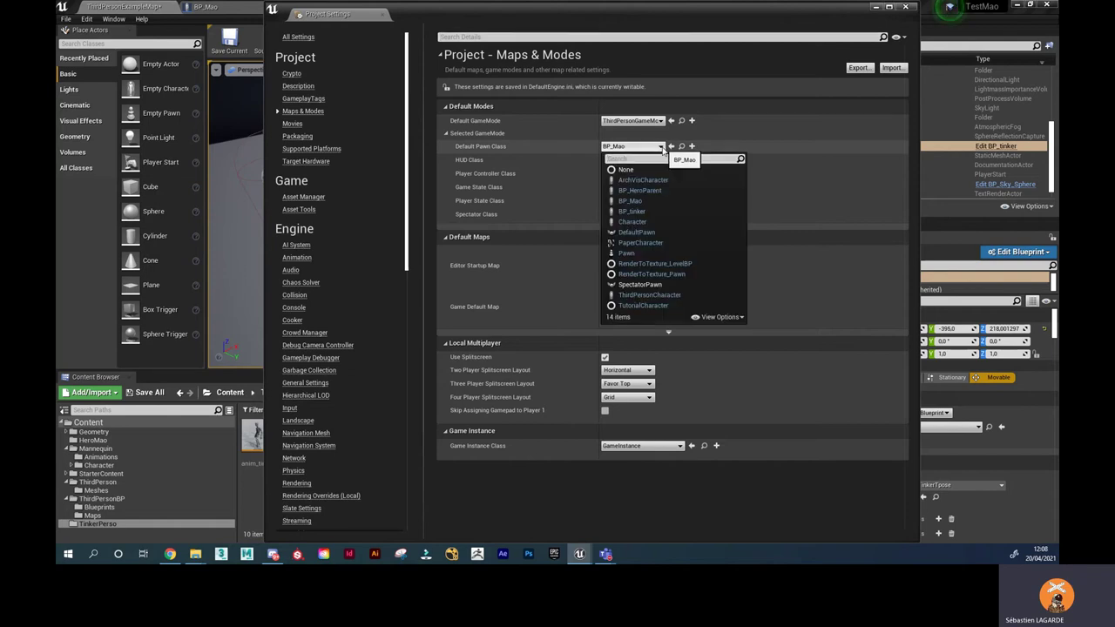
left_click(649, 216)
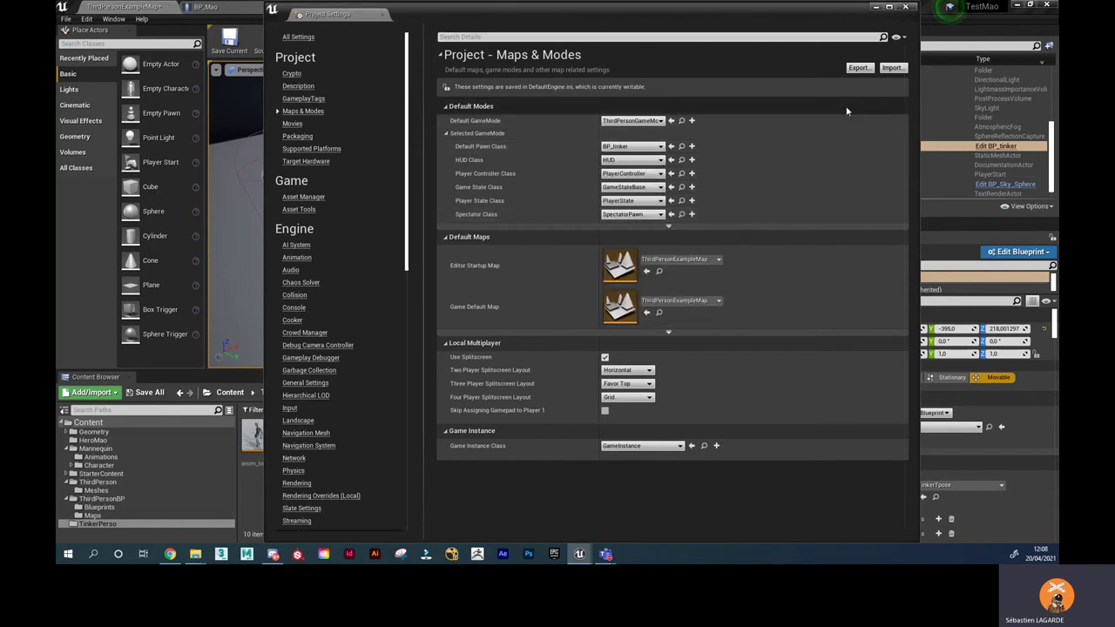
left_click(905, 6)
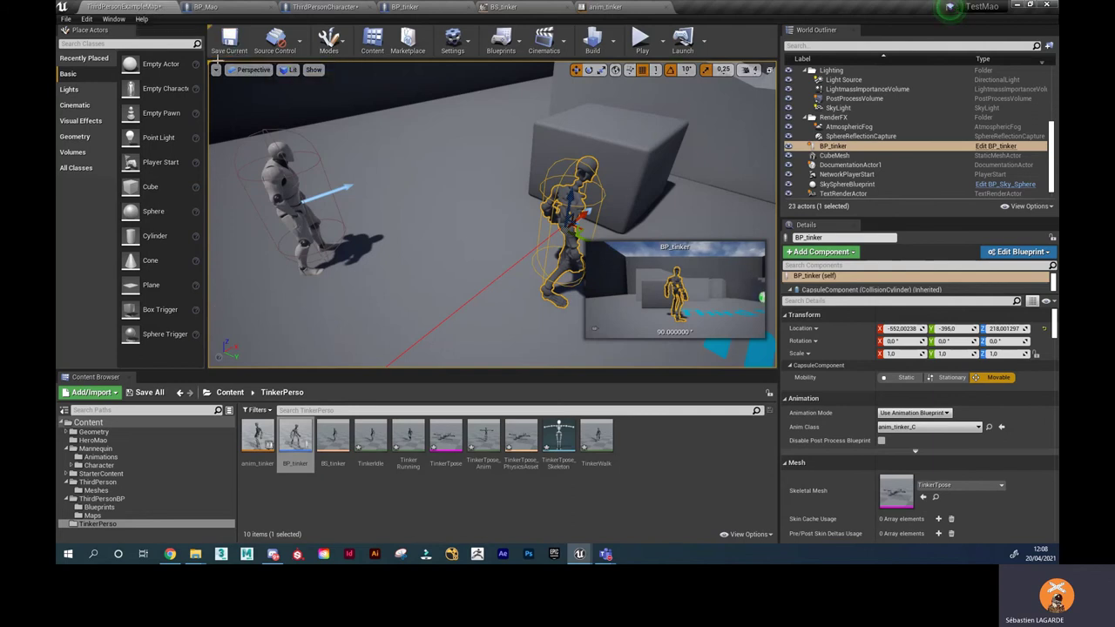
Save all assets and delete the grey mannequin from the level.
left_click(209, 7)
left_click(123, 7)
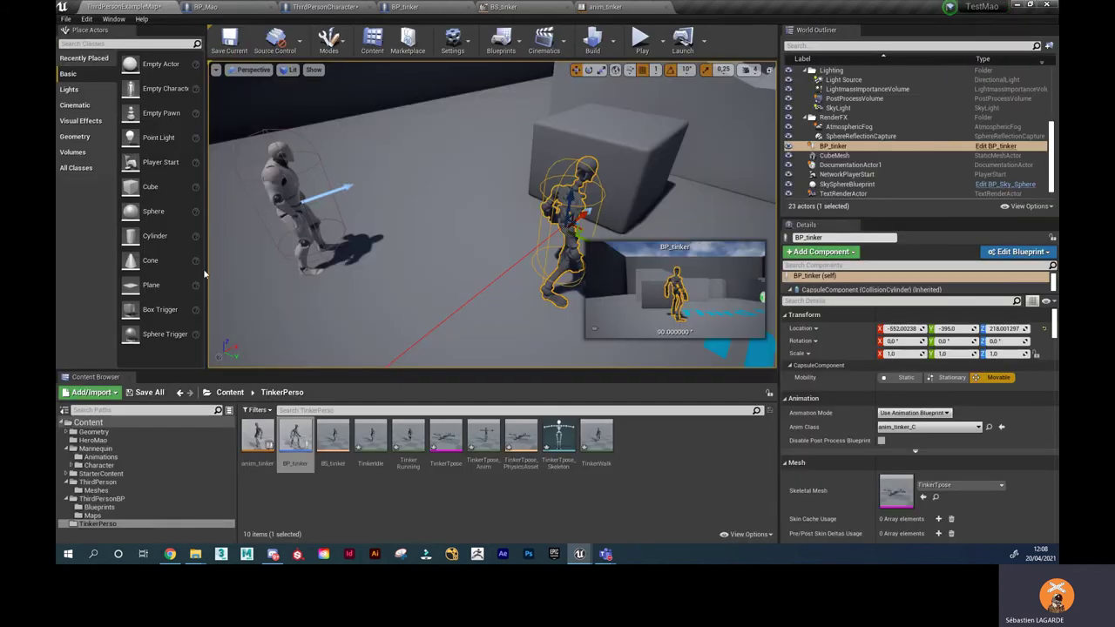
left_click(149, 394)
left_click(658, 373)
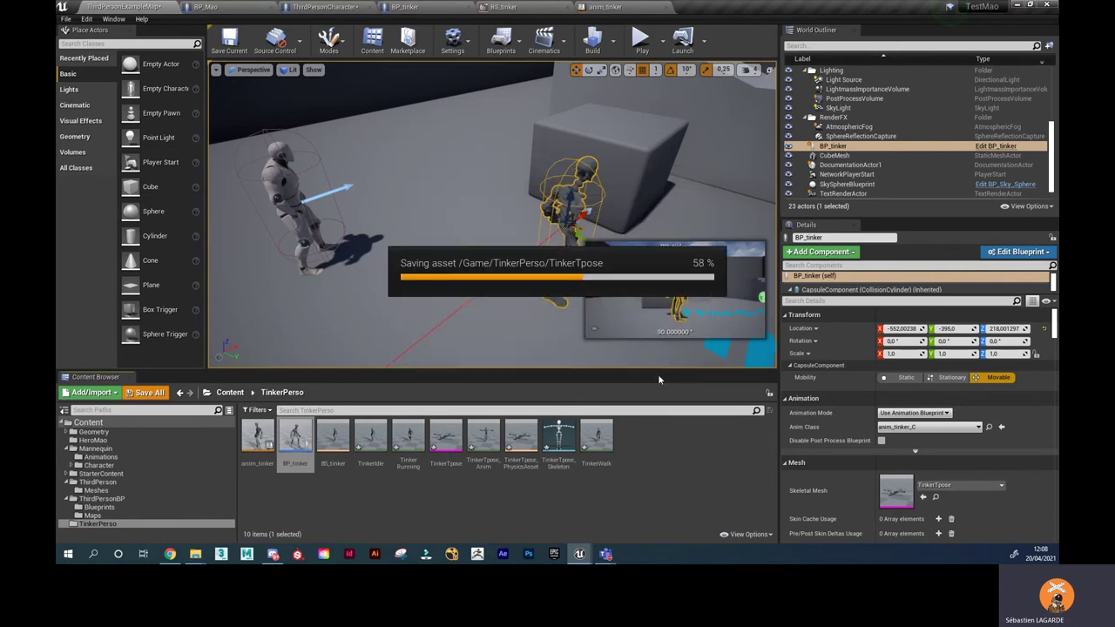
left_click(284, 198)
key("Delete")
mouse_move(284, 198)
right_mouse_down()
mouse_move(375, 261)
mouse_move(421, 126)
right_mouse_up()
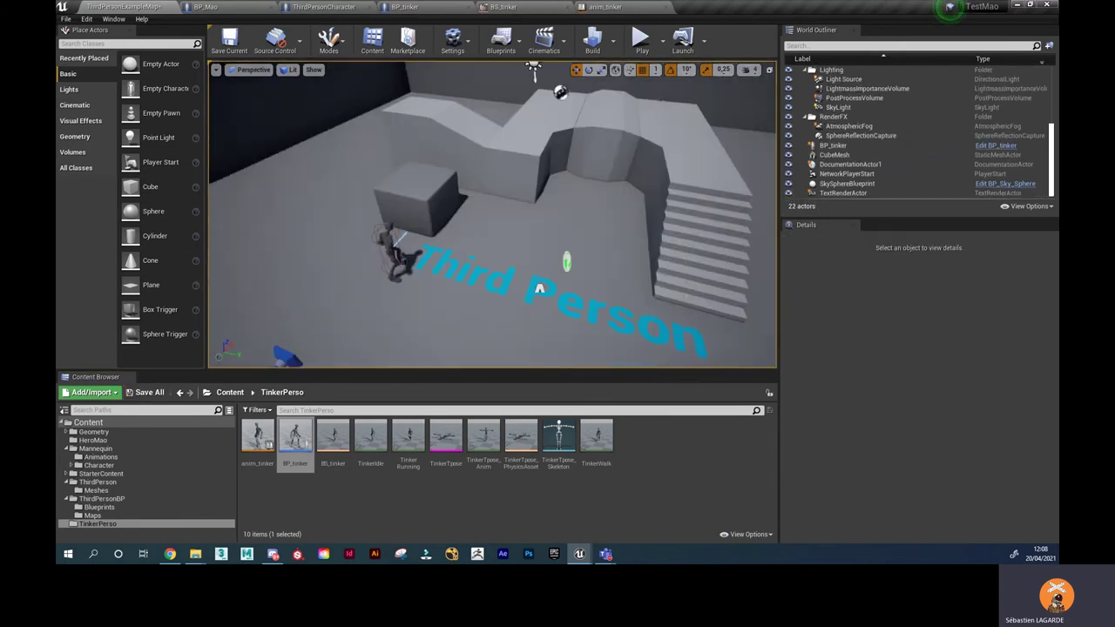
Play in editor and walk the skeleton up the stairs and across the platform.
left_click(641, 40)
key("w")
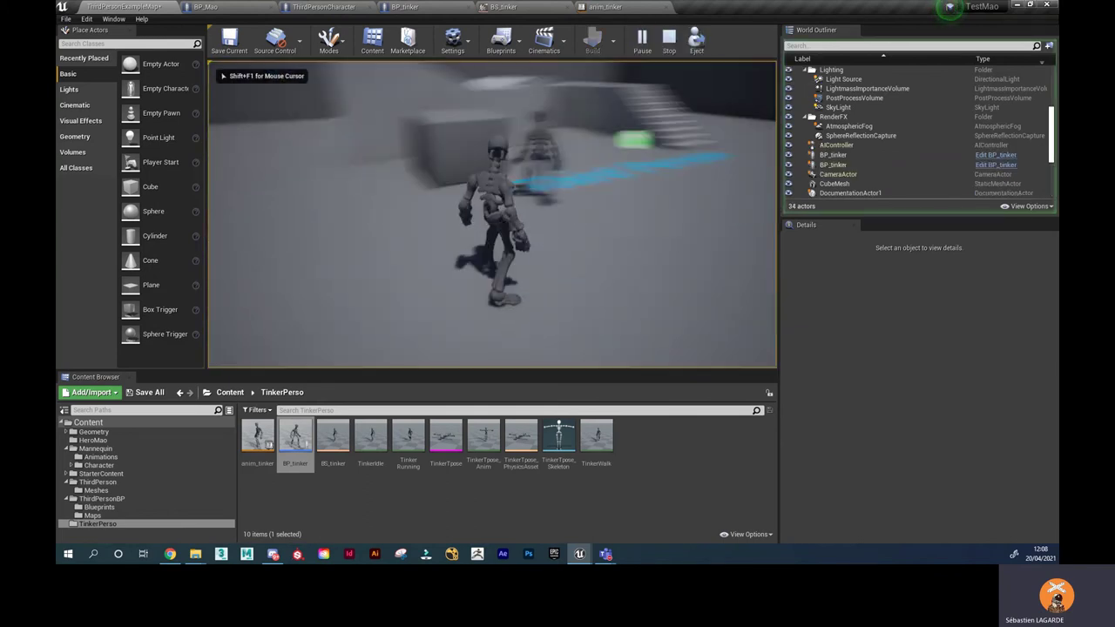
key("w")
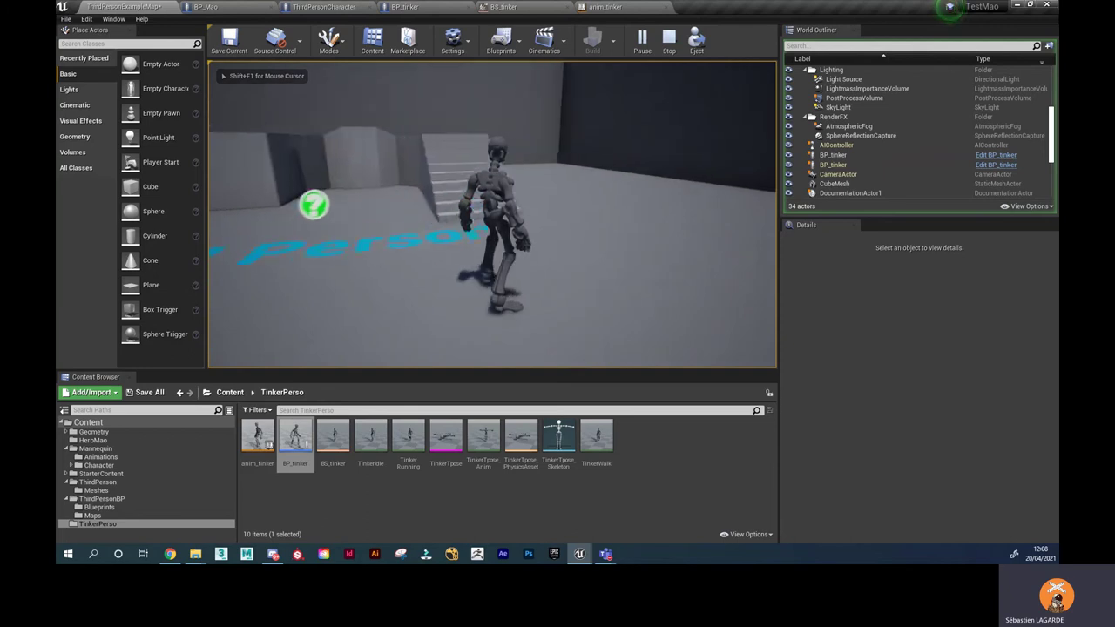
key("w")
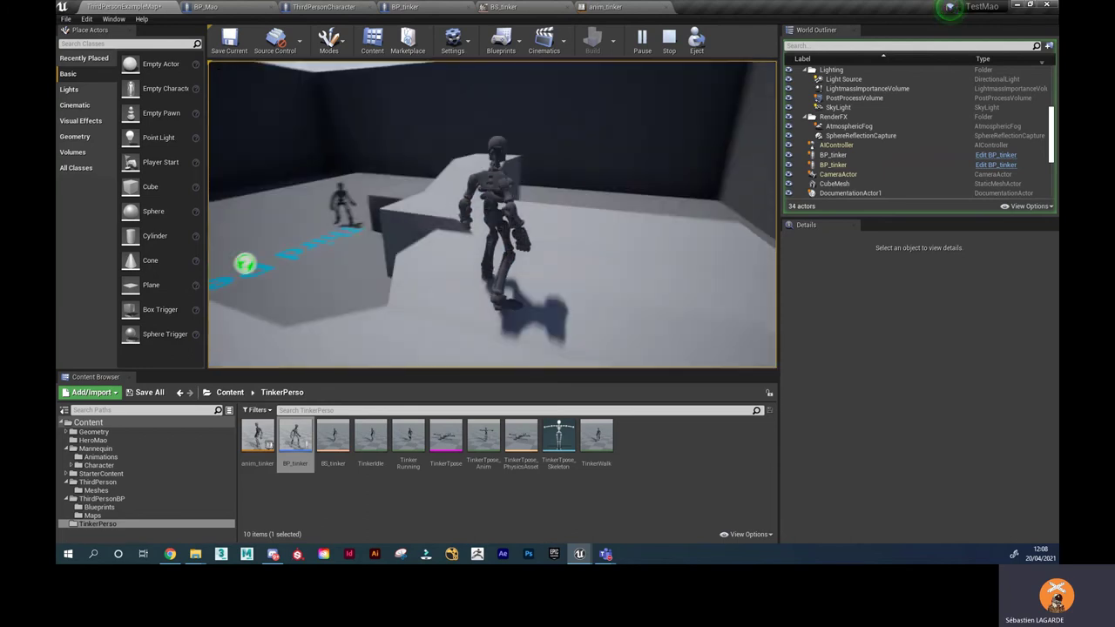
key("w")
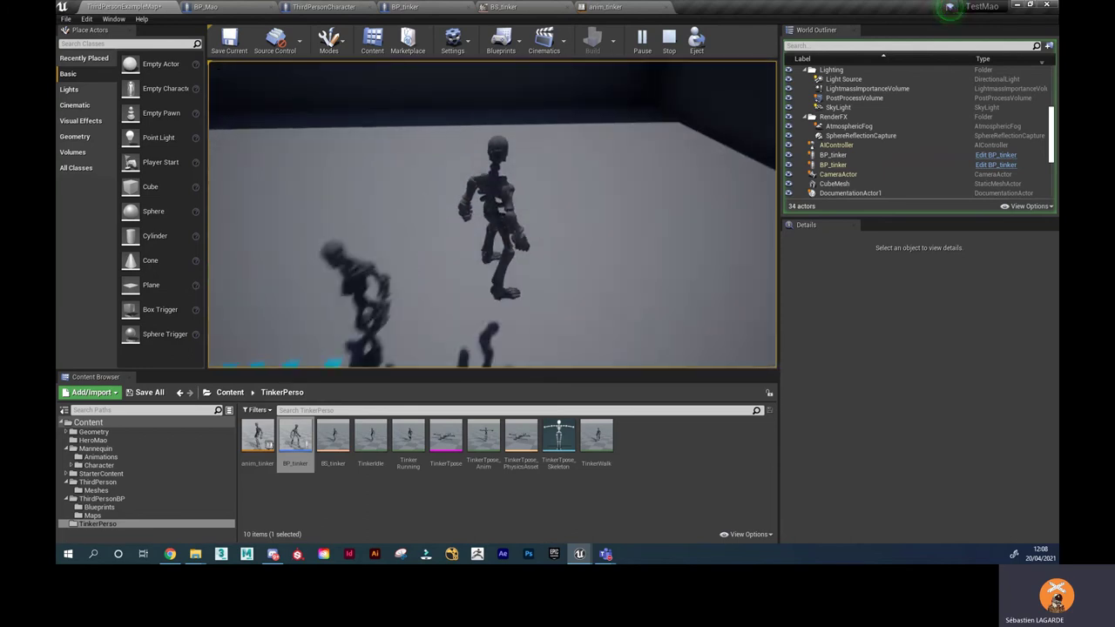
key("w")
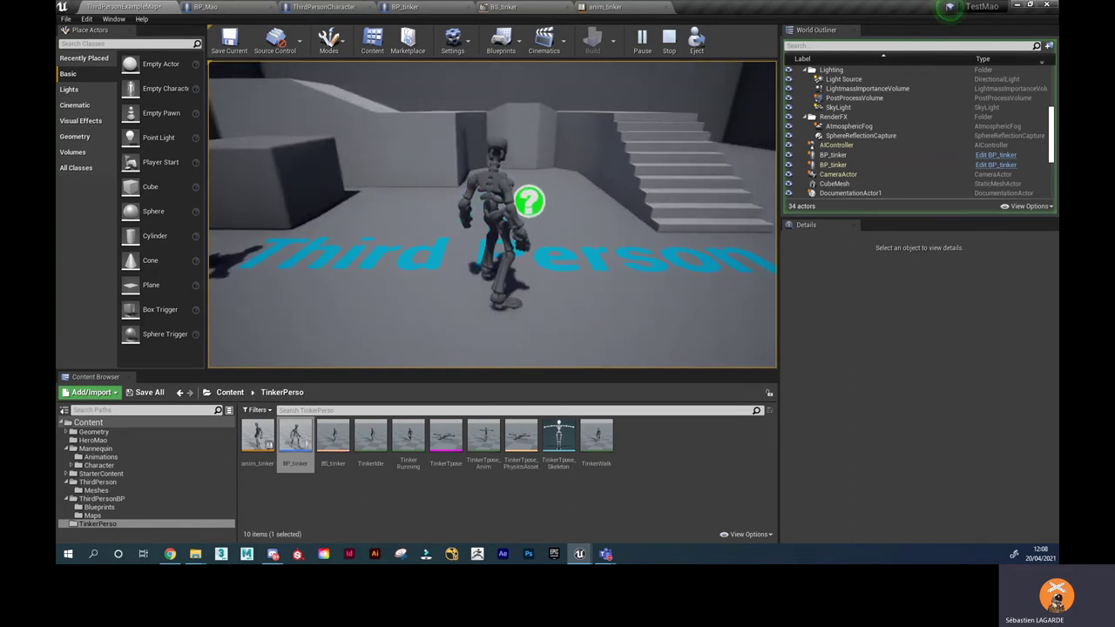
key("w")
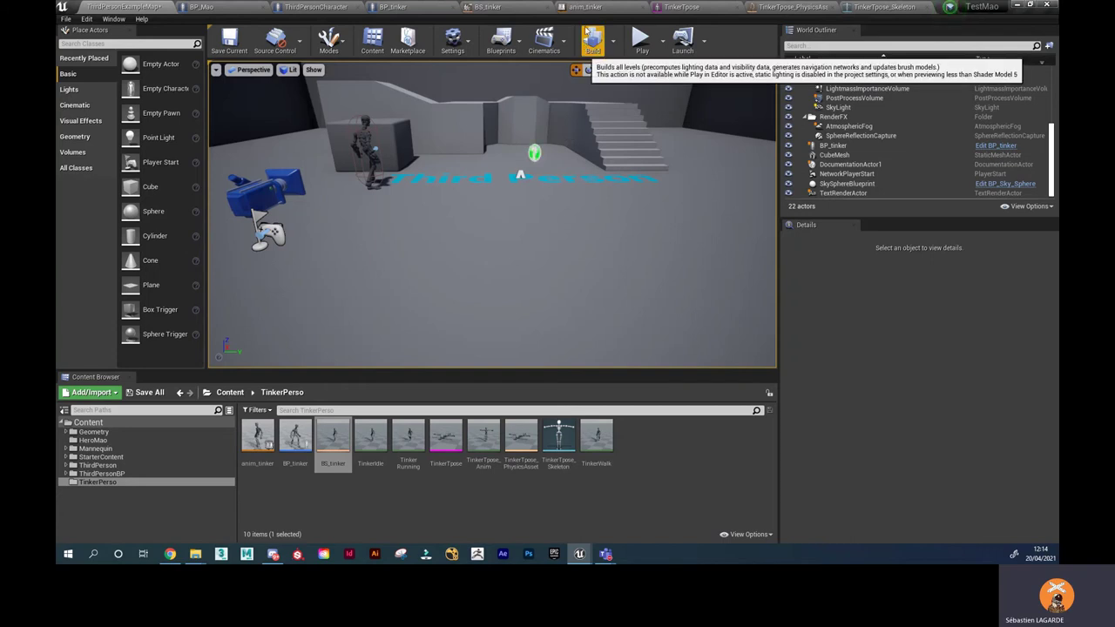
left_click(601, 7)
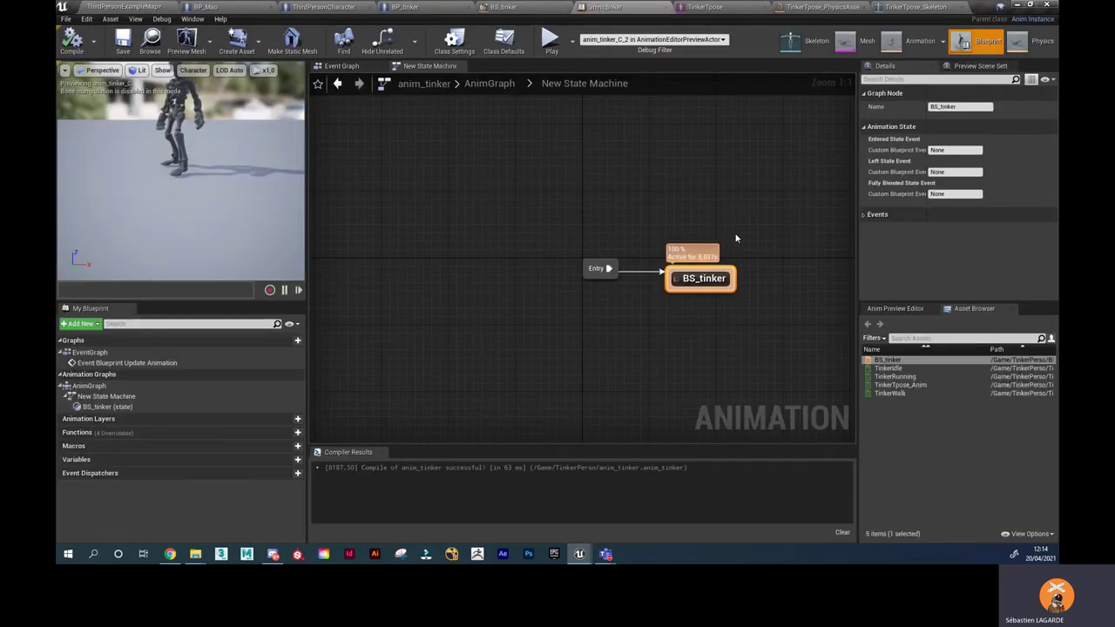
Inspect the Blendspace Player inside anim_tinker's BS_tinker state, then view ThirdPersonCharacter's Event Graph.
right_click_drag(727, 219, 631, 292)
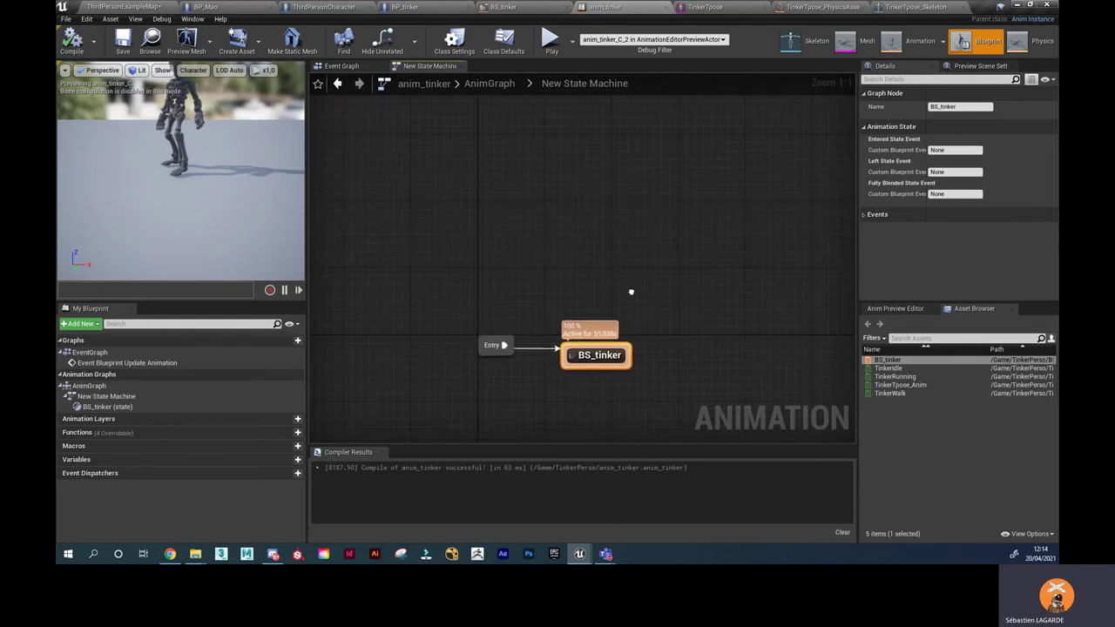
double_click(601, 356)
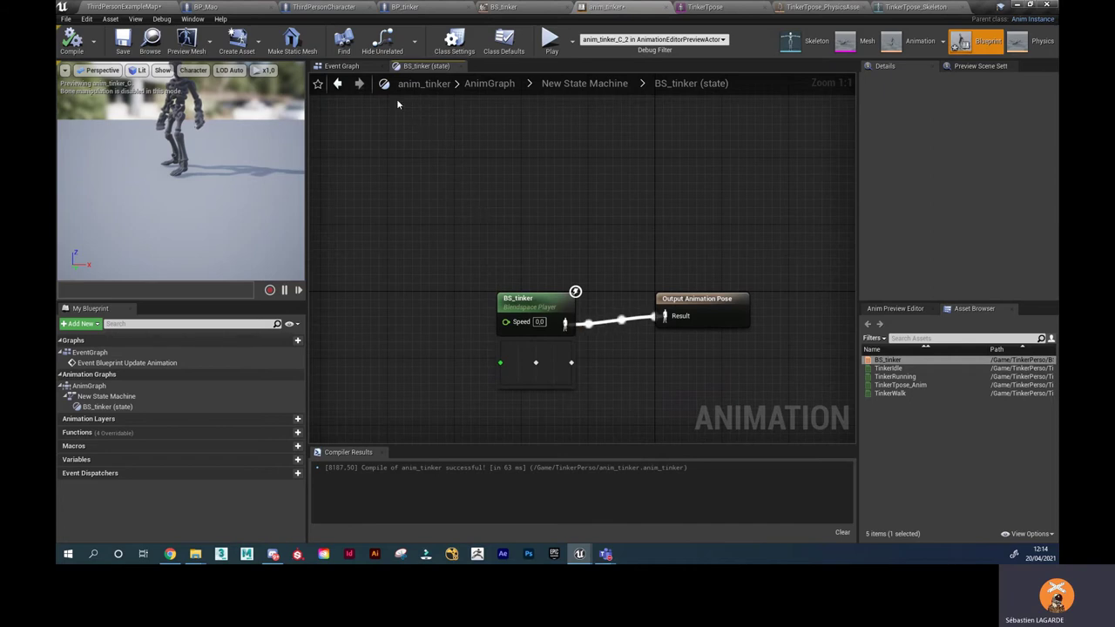
left_click(348, 8)
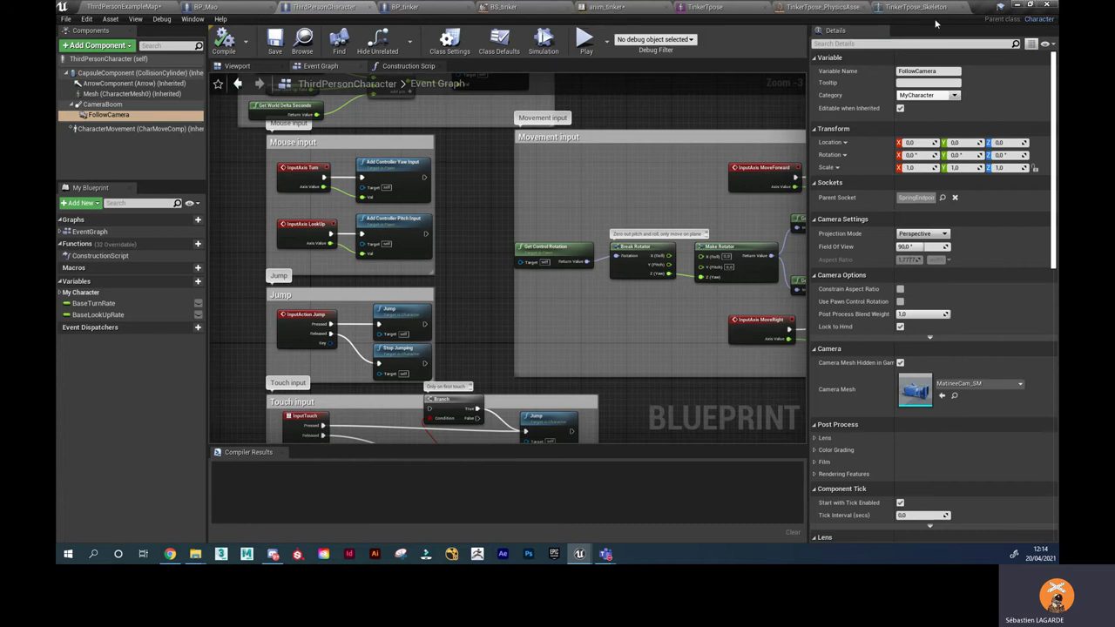
Browse to Content > Mannequin > Animations and open ThirdPerson_AnimBP.
left_click(127, 6)
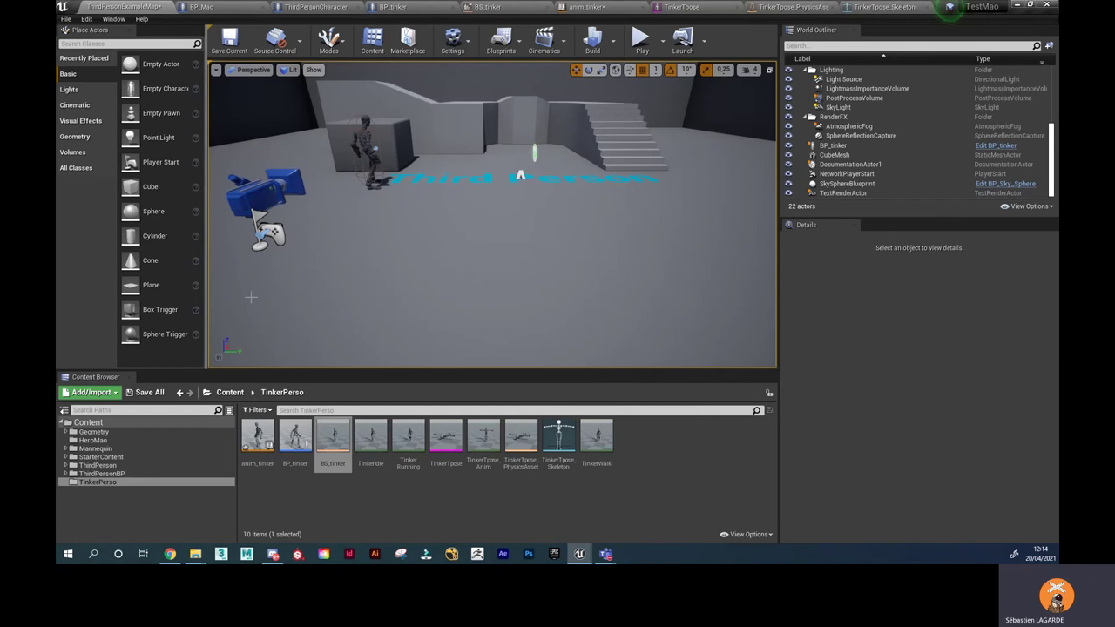
left_click(230, 392)
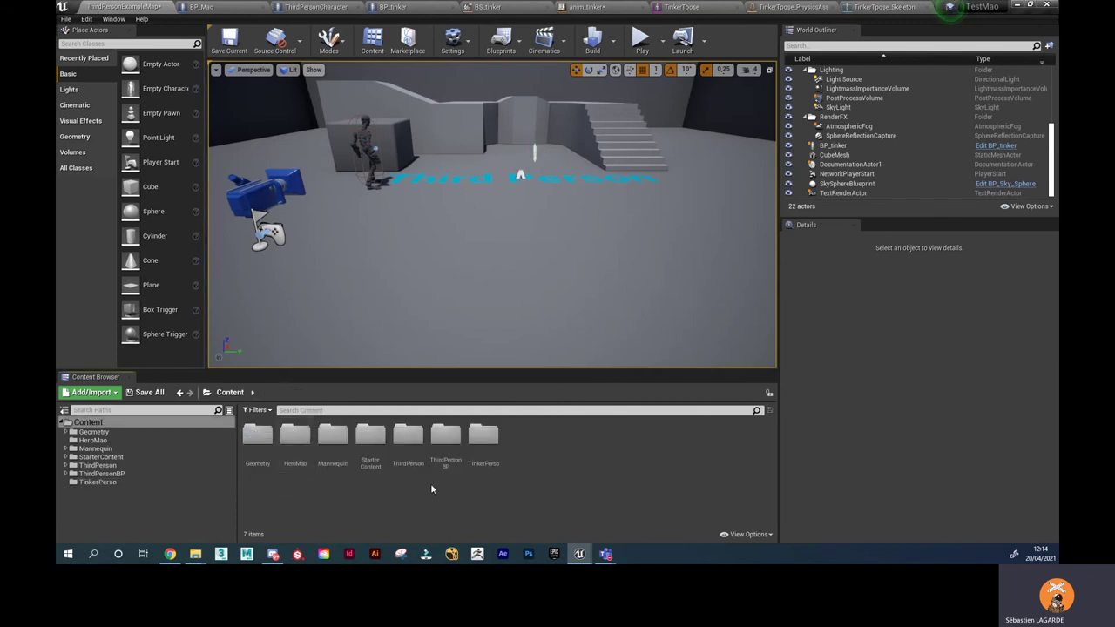
double_click(408, 435)
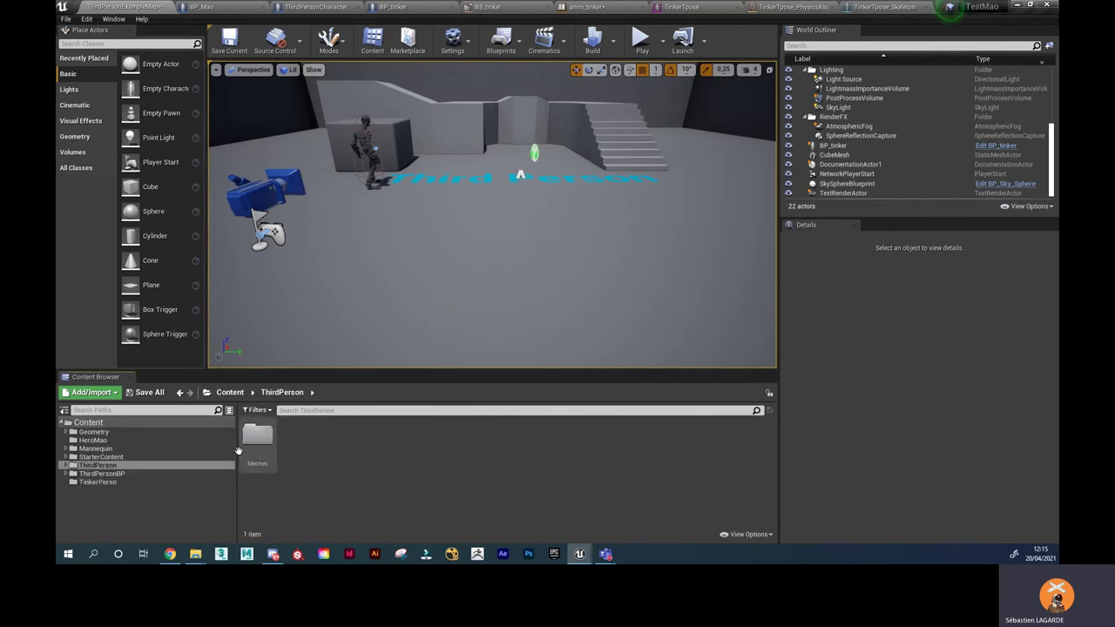
left_click(230, 392)
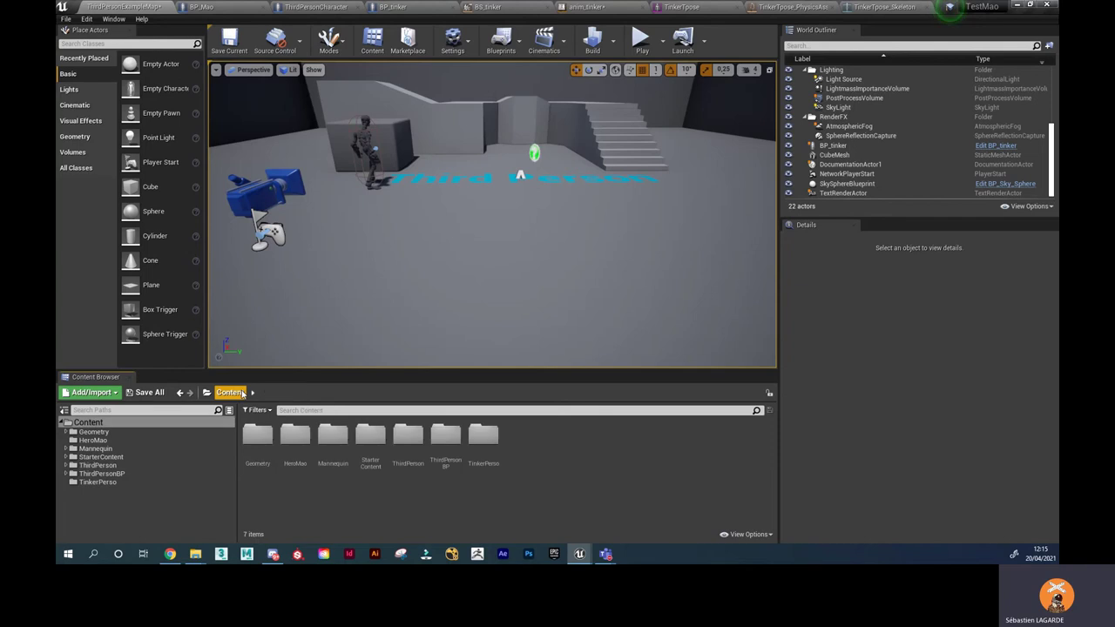
double_click(333, 435)
double_click(259, 435)
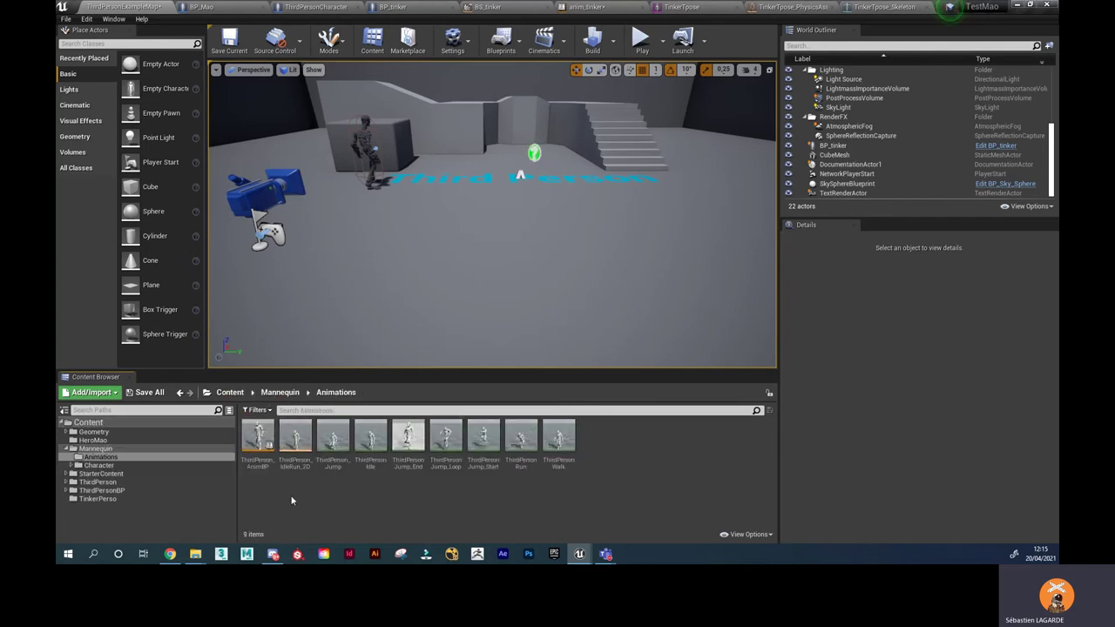
double_click(259, 440)
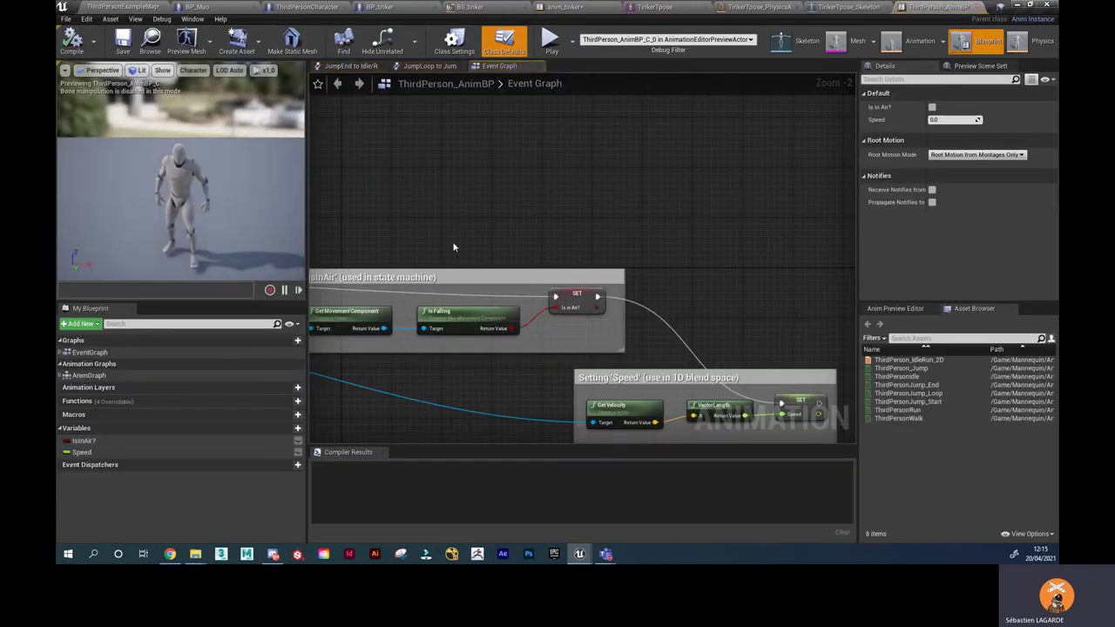
Frame and select the update nodes that set IsInAir from Is Falling and Speed from velocity length.
scroll(432, 209, "down", 1)
mouse_move(432, 209)
right_mouse_down()
mouse_move(617, 221)
mouse_move(620, 244)
right_mouse_up()
scroll(539, 248, "down", 1)
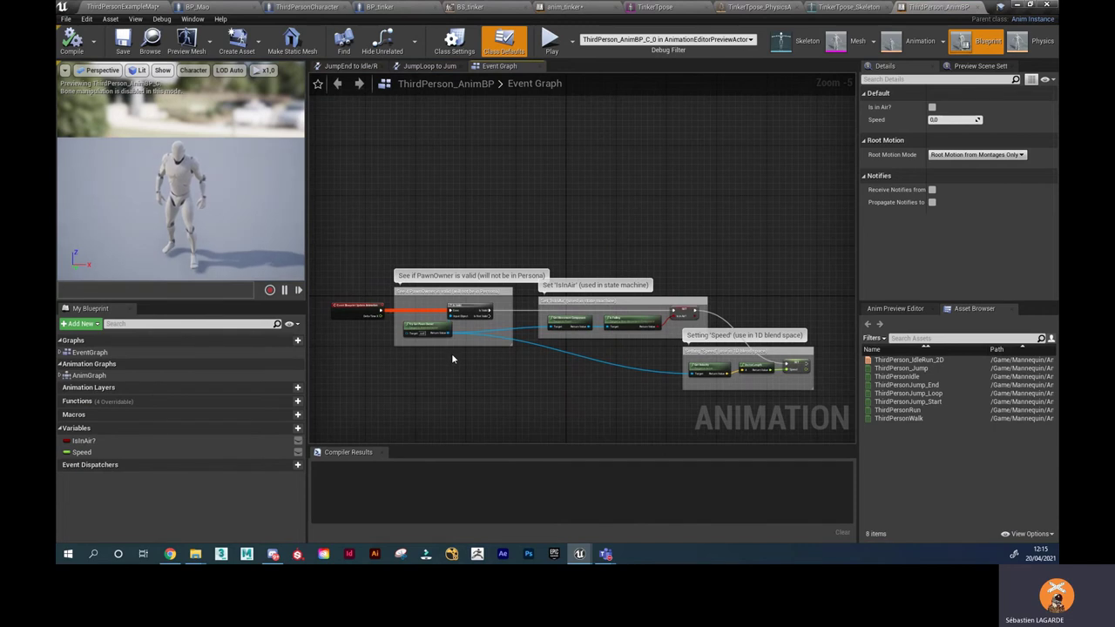
scroll(451, 353, "up", 1)
scroll(453, 355, "down", 1)
left_click_drag(373, 217, 750, 410)
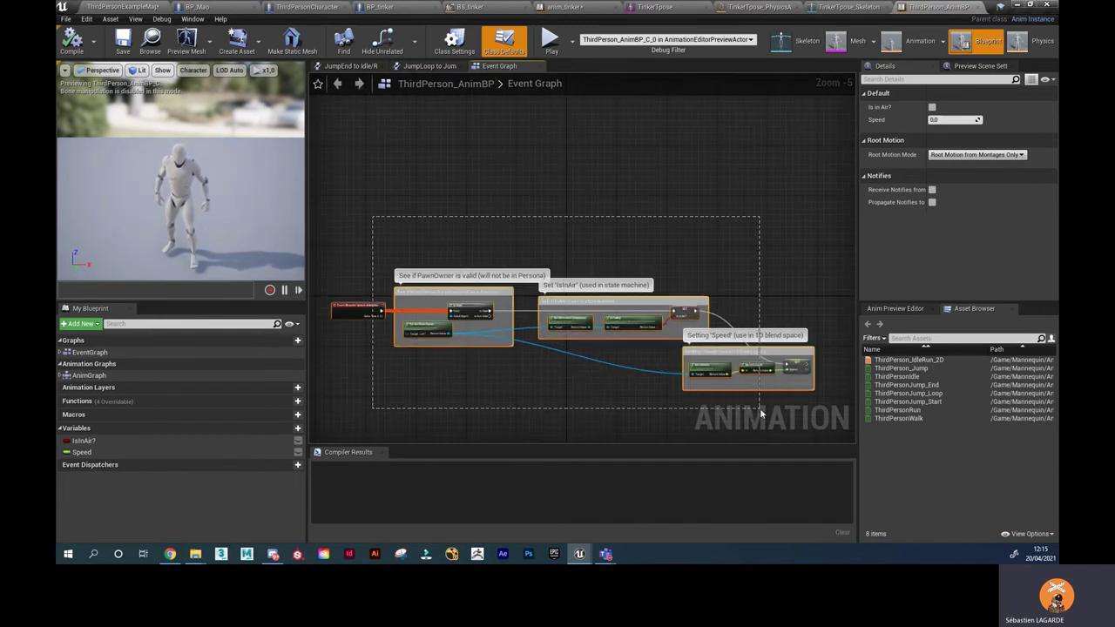
left_click_drag(759, 408, 819, 414)
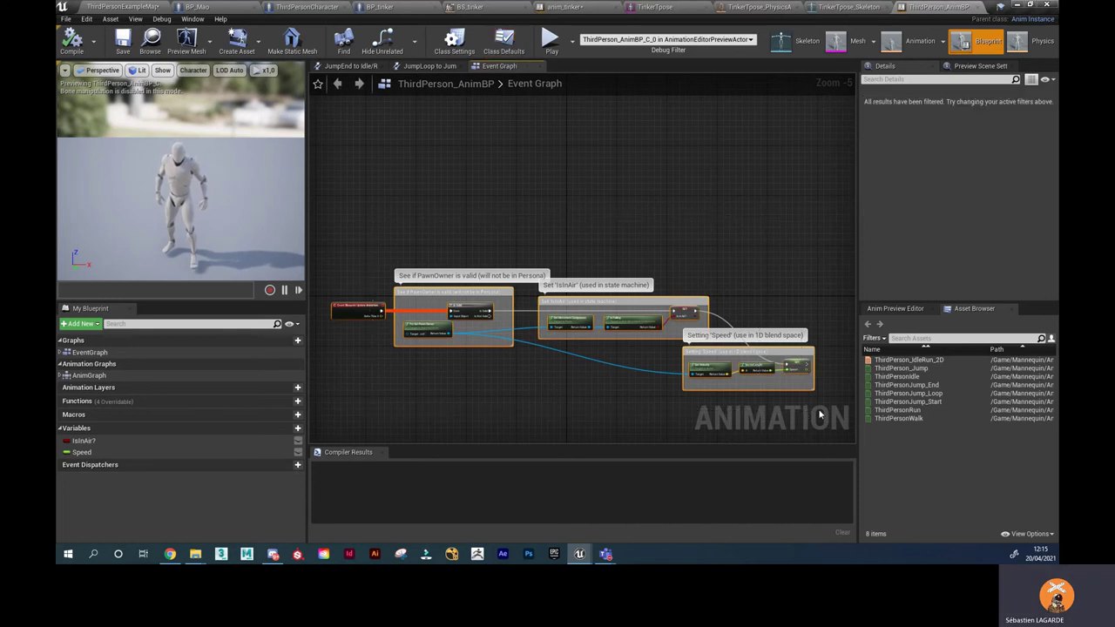
scroll(671, 325, "up", 3)
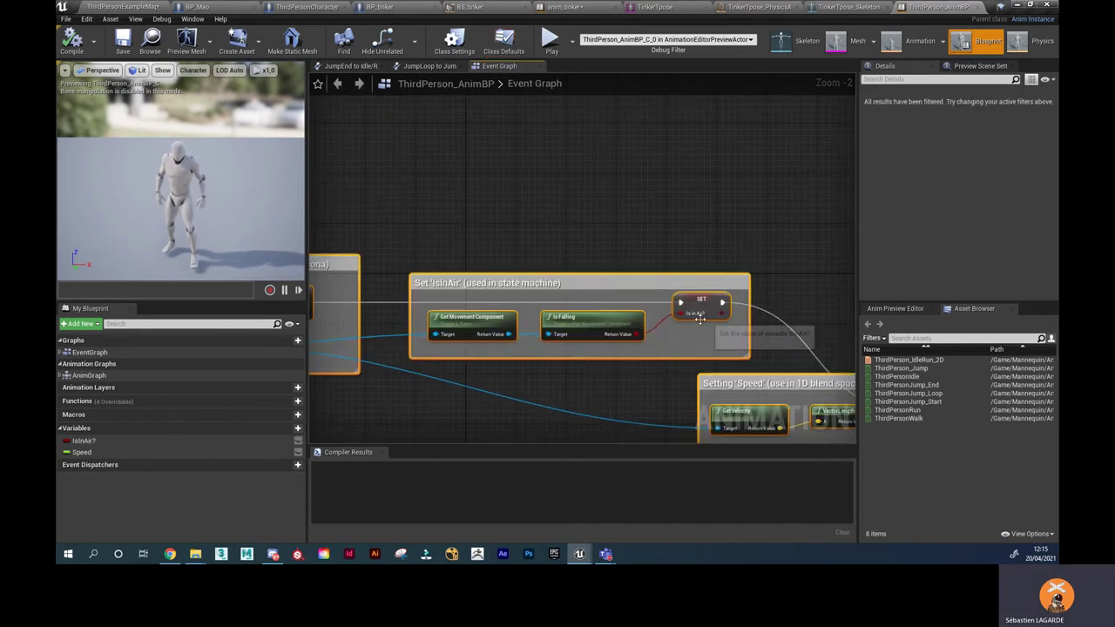
scroll(734, 353, "down", 1)
scroll(828, 419, "down", 1)
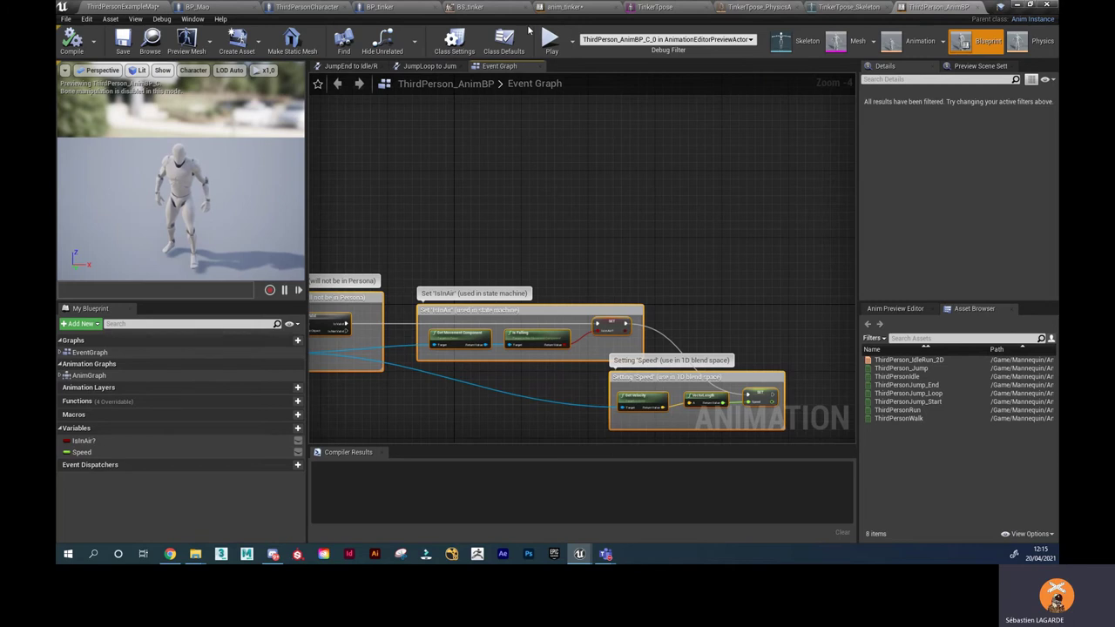
Add a Boolean variable named bIsInAir? to the anim_tinker blueprint.
left_click(586, 12)
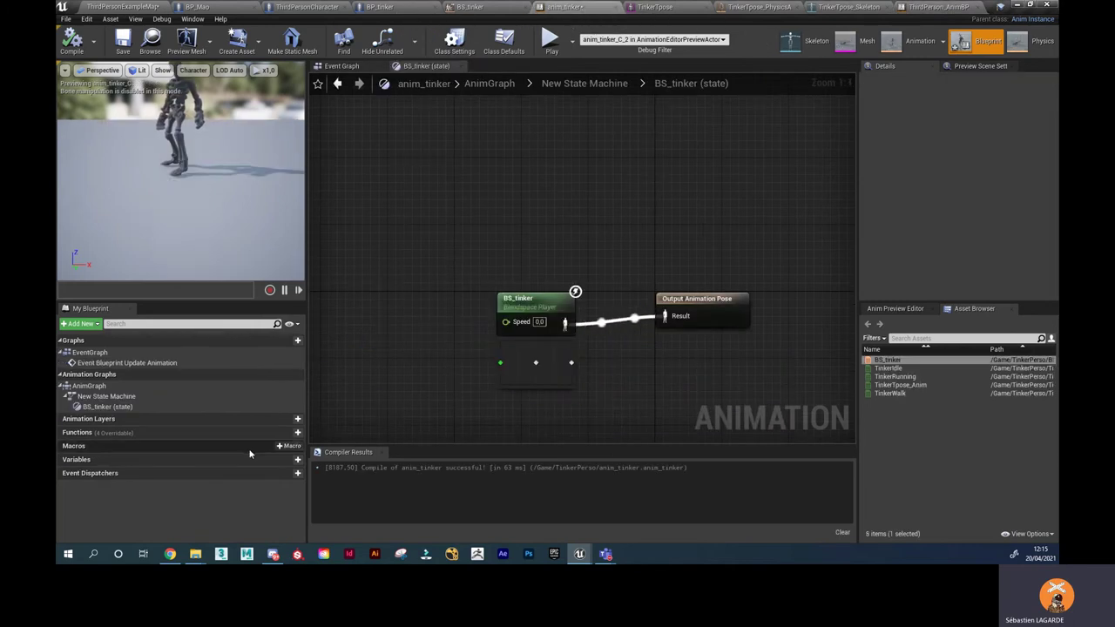
left_click(294, 462)
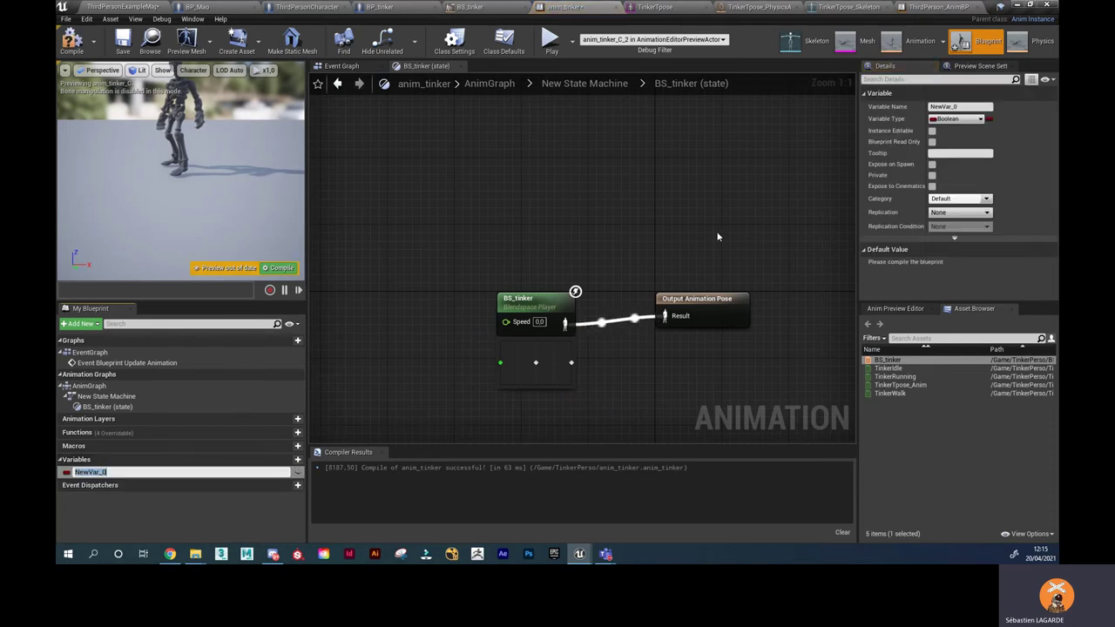
left_click(980, 106)
type("bIsInAir?")
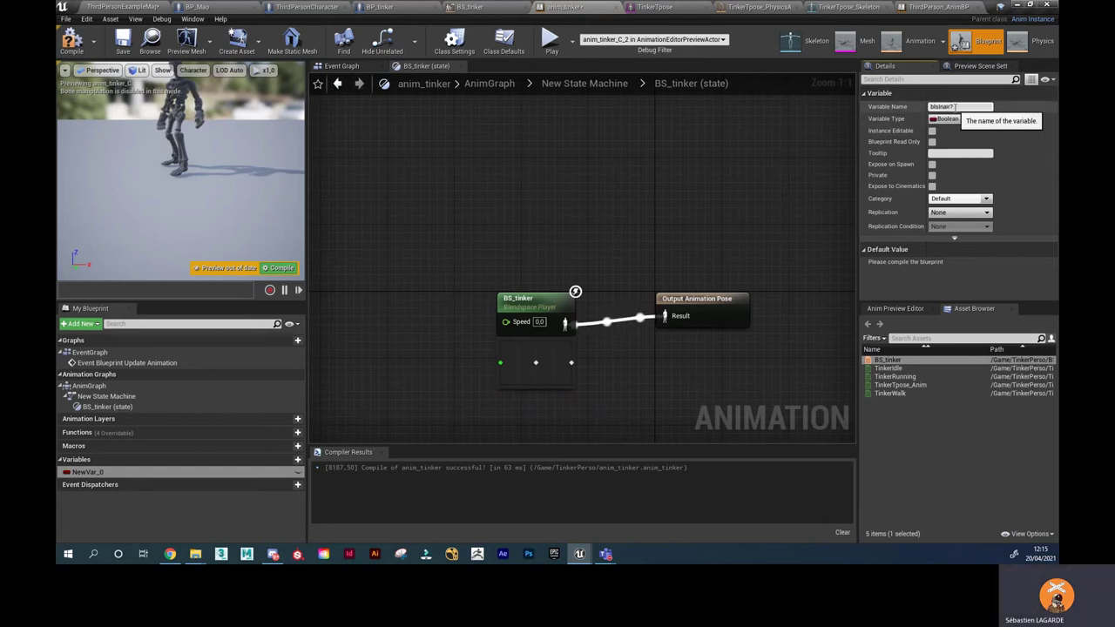
key("Return")
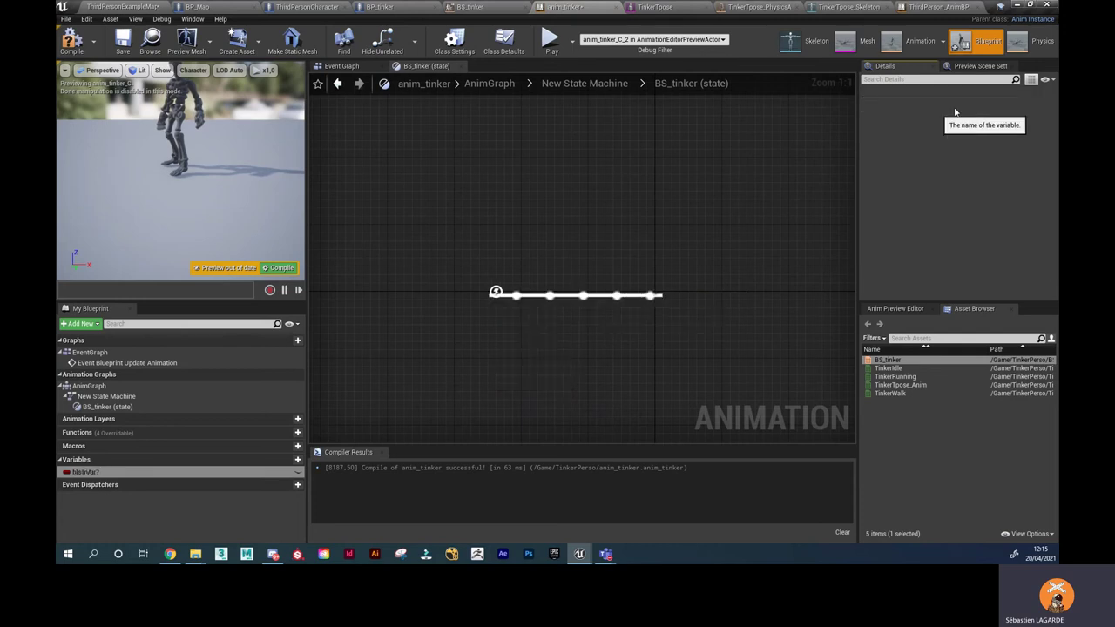
Add a second variable, make it a Float and name it Speed.
left_click(297, 459)
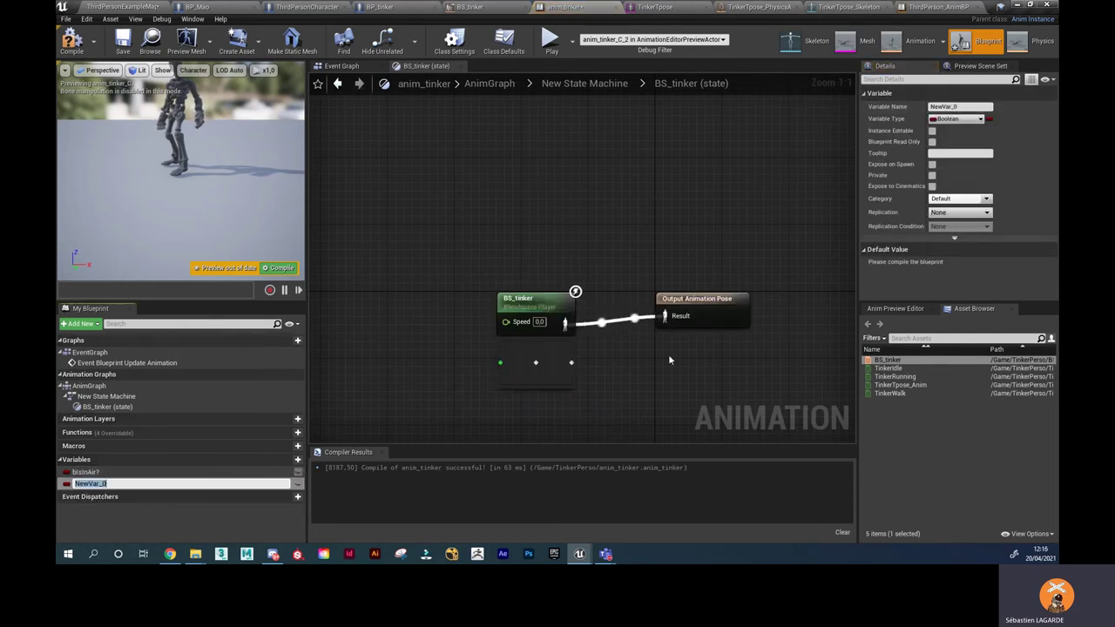
left_click(983, 126)
left_click(981, 122)
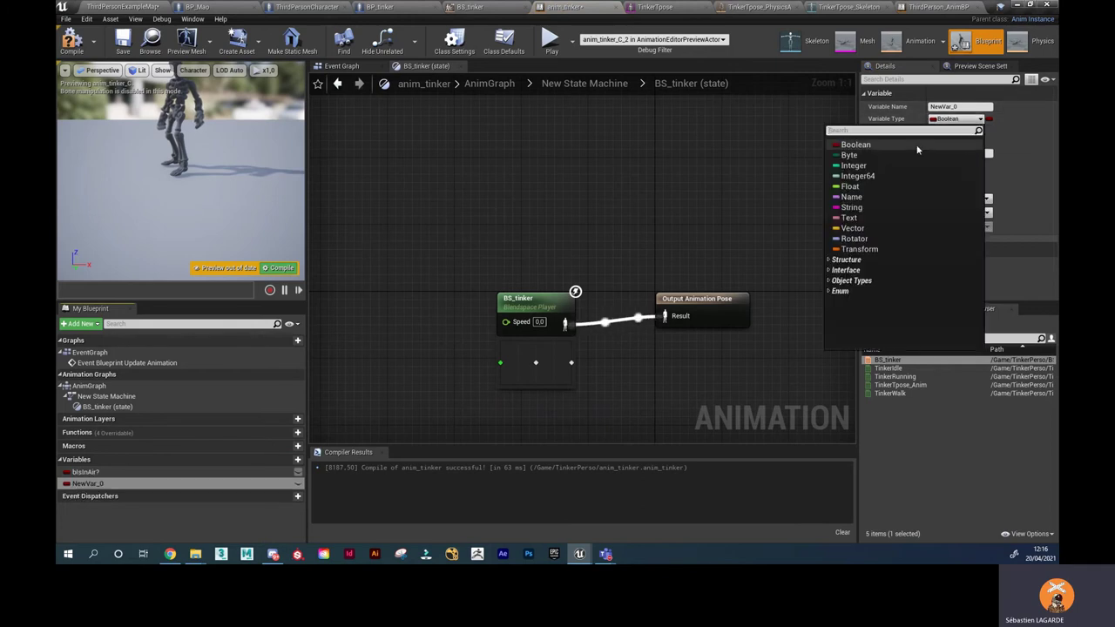
left_click(870, 183)
left_click(958, 106)
type("Speed")
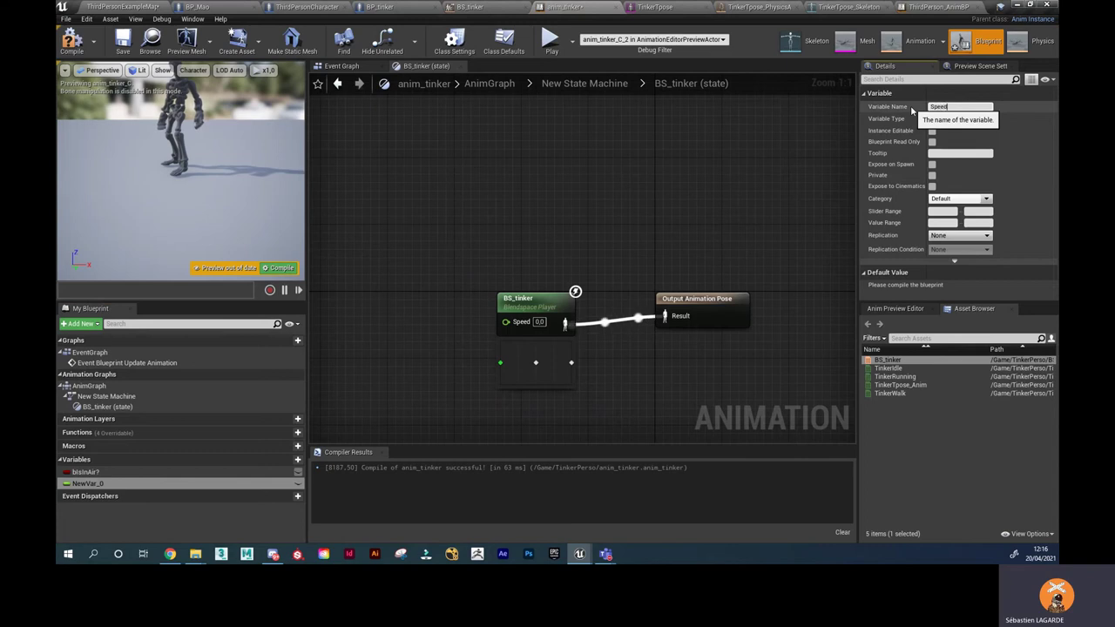
key("Return")
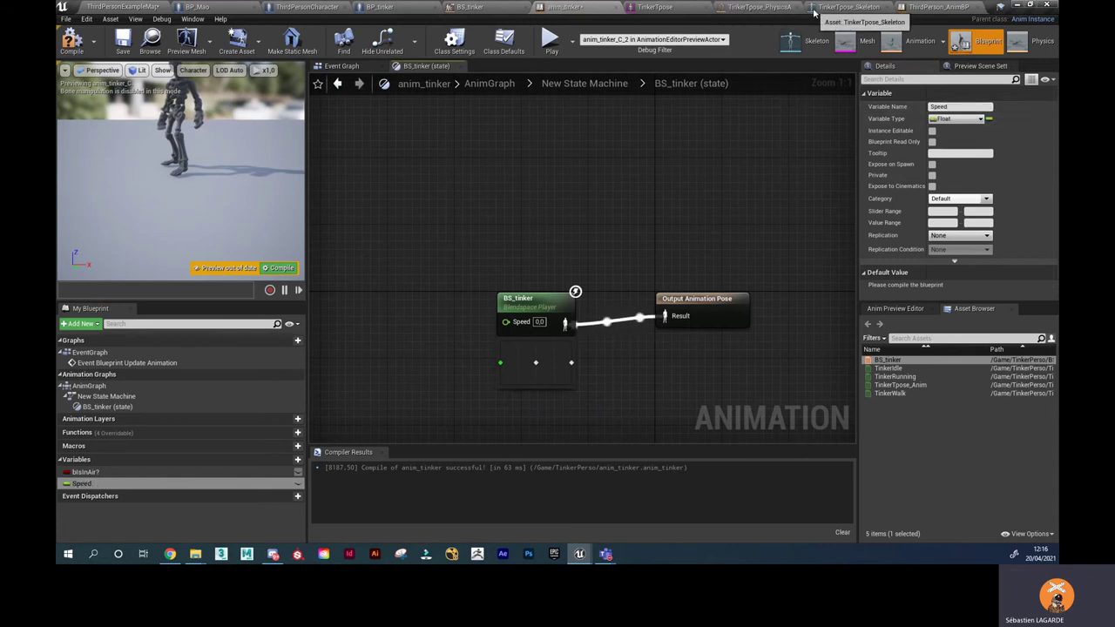
left_click(909, 9)
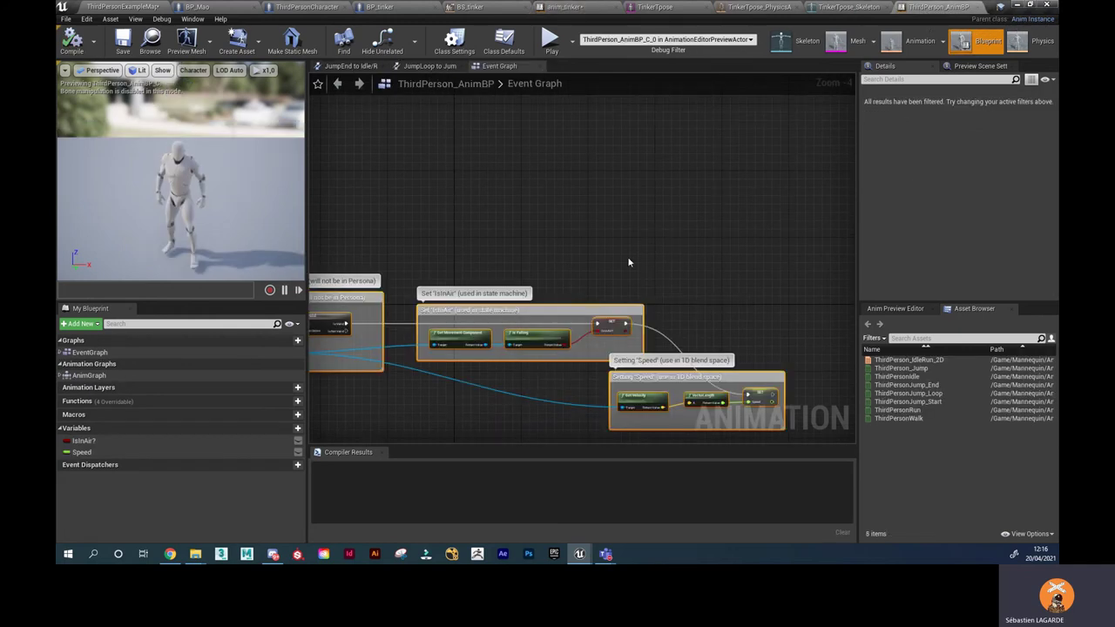
right_click_drag(619, 224, 671, 211)
left_click_drag(323, 206, 771, 420)
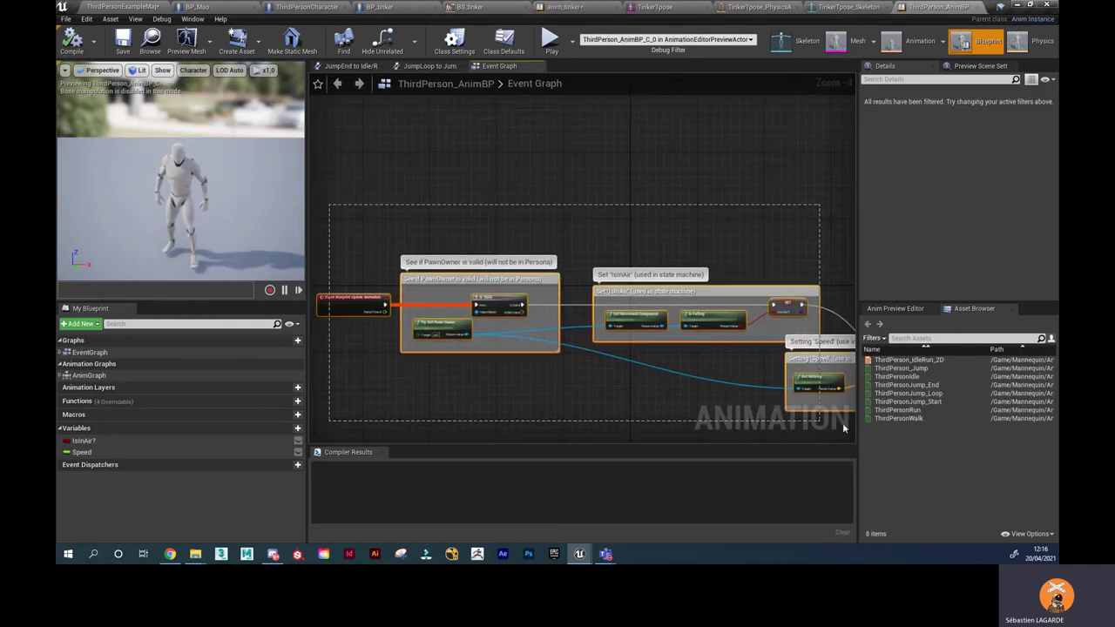
right_click_drag(443, 197, 578, 196)
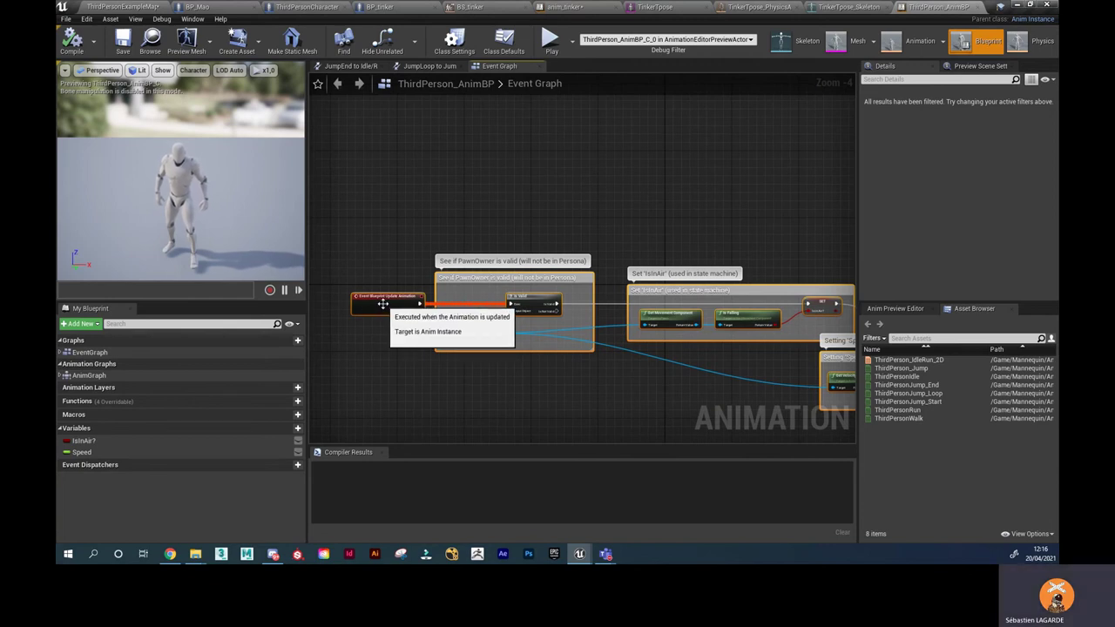
right_click_drag(495, 205, 383, 186)
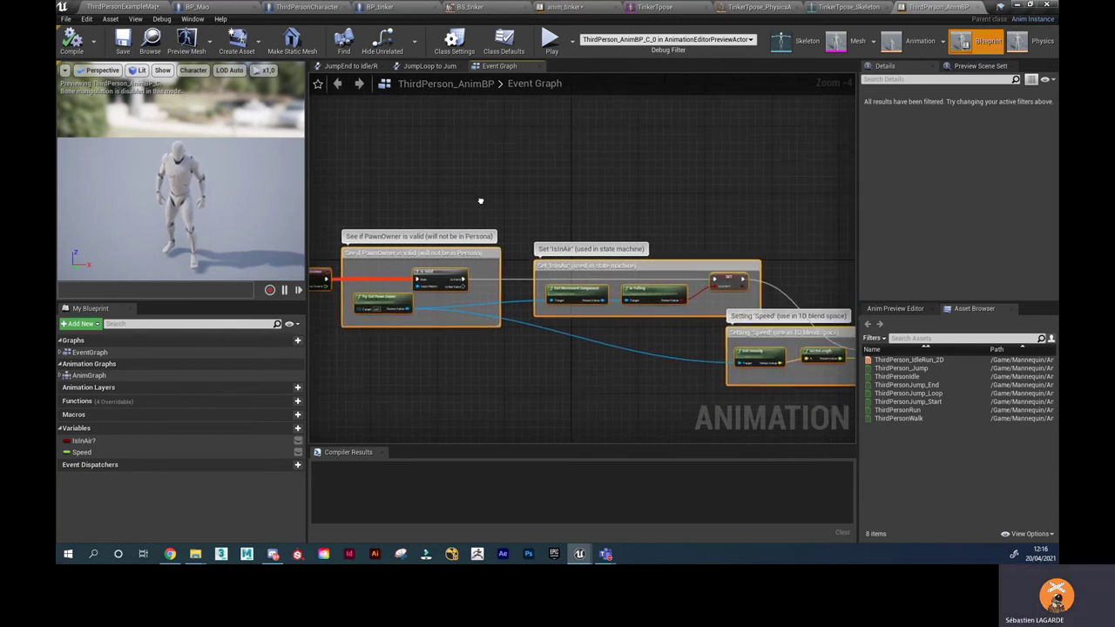
mouse_move(384, 186)
left_mouse_down()
mouse_move(389, 261)
mouse_move(836, 397)
left_mouse_up()
right_click_drag(852, 358, 758, 357)
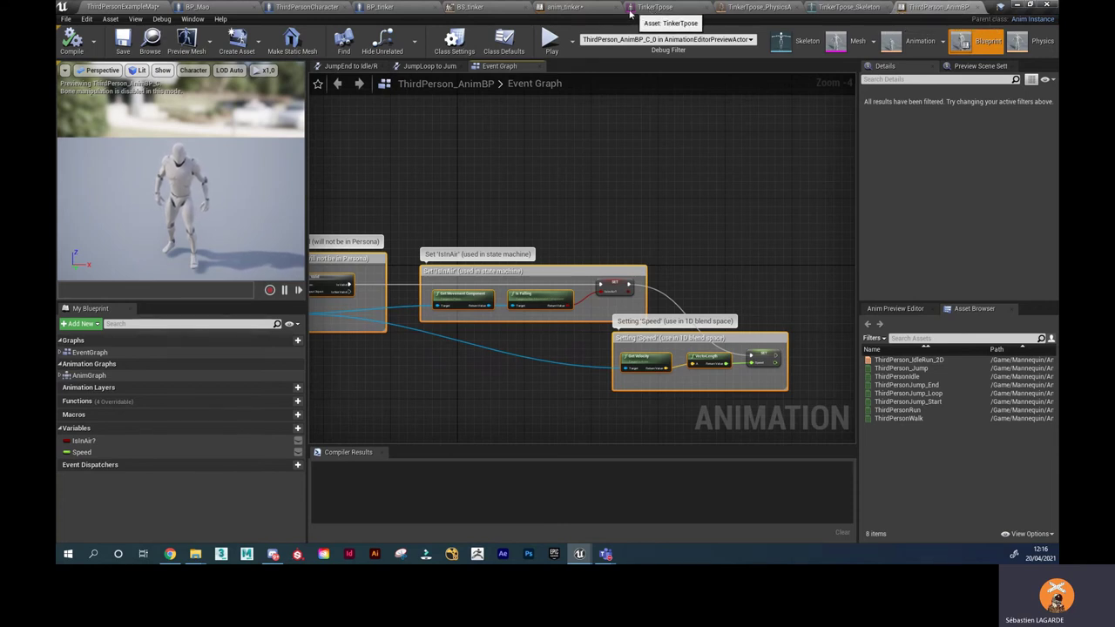
Feed a Speed getter into BS_tinker's Speed input and compile anim_tinker.
left_click(564, 7)
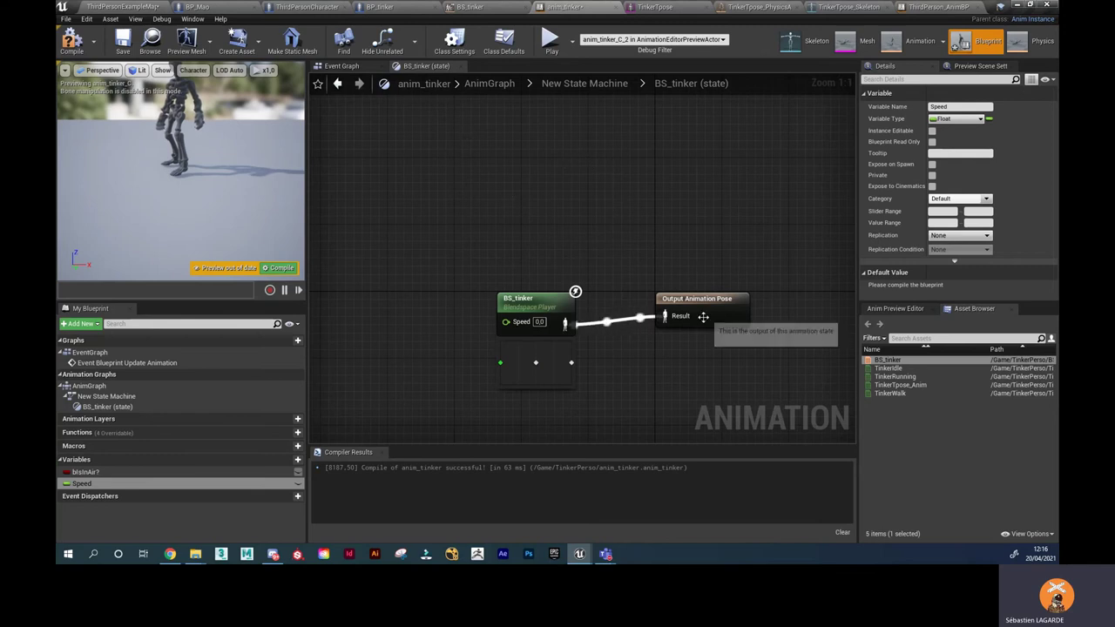
mouse_move(81, 484)
left_mouse_down("ctrl")
mouse_move(507, 352)
mouse_move(505, 321)
left_mouse_up("ctrl")
left_click_drag(539, 365, 438, 317)
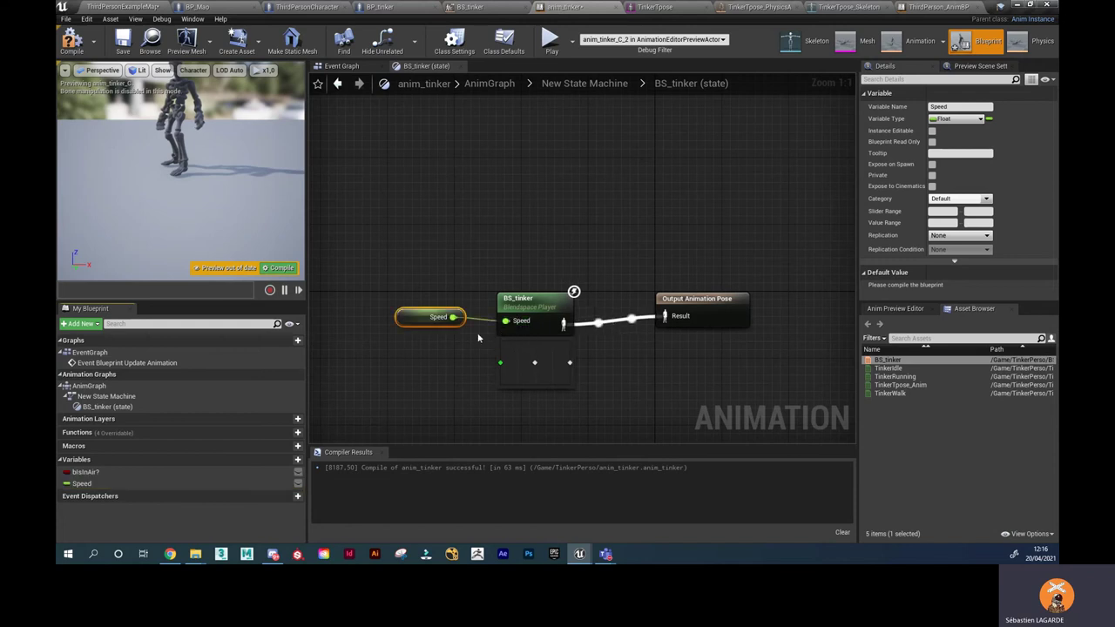
left_click(279, 267)
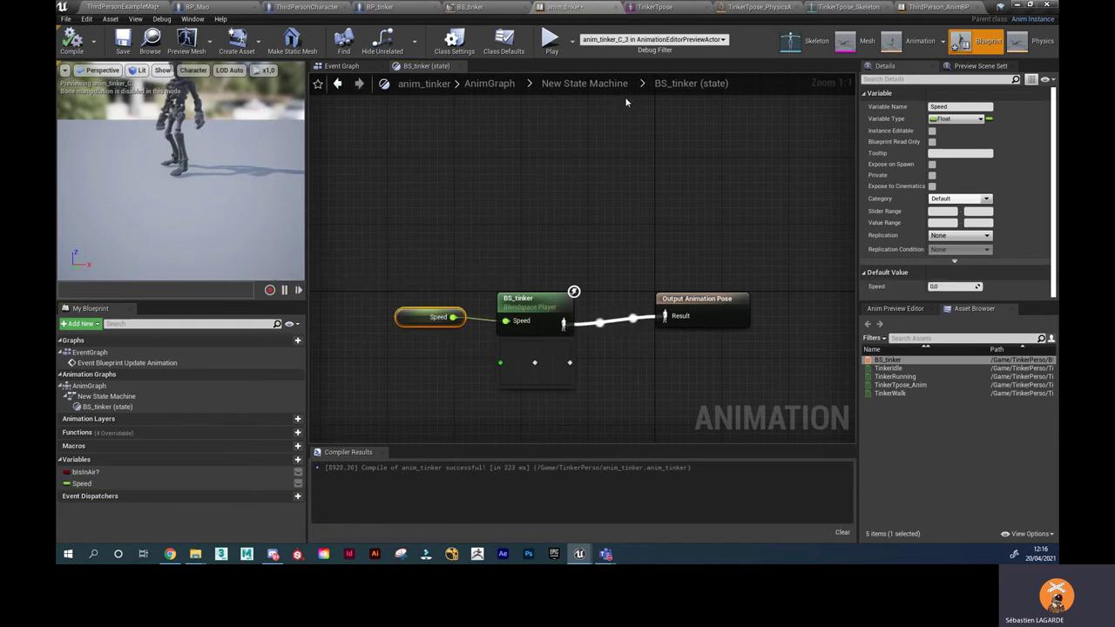
Compare against ThirdPerson_AnimBP's Event Graph, then return to anim_tinker.
left_click(911, 7)
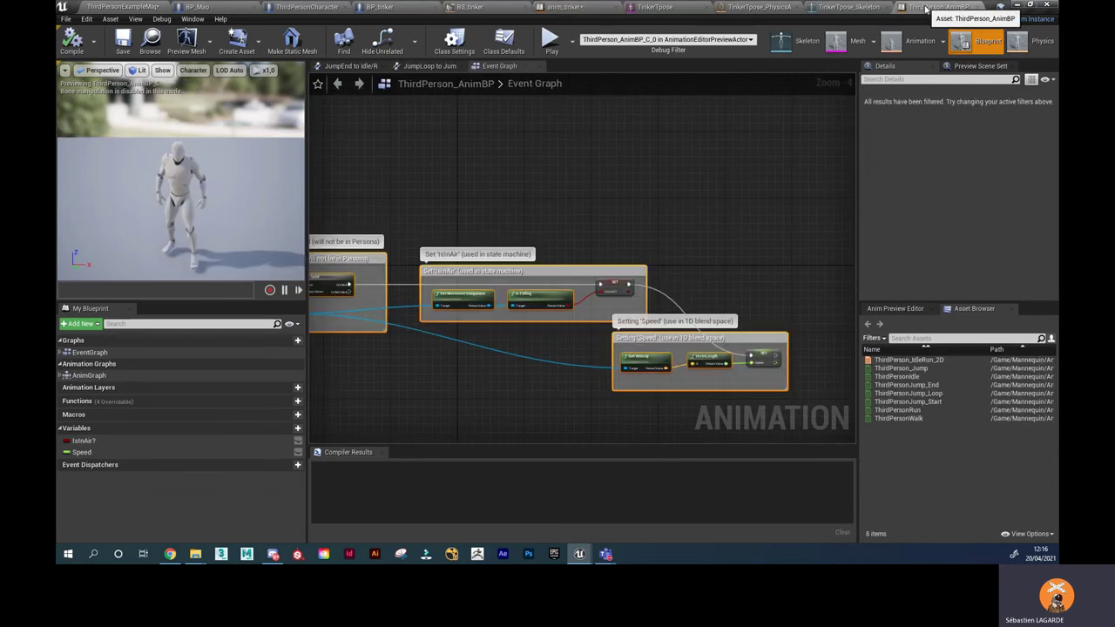
right_click_drag(644, 152, 620, 169)
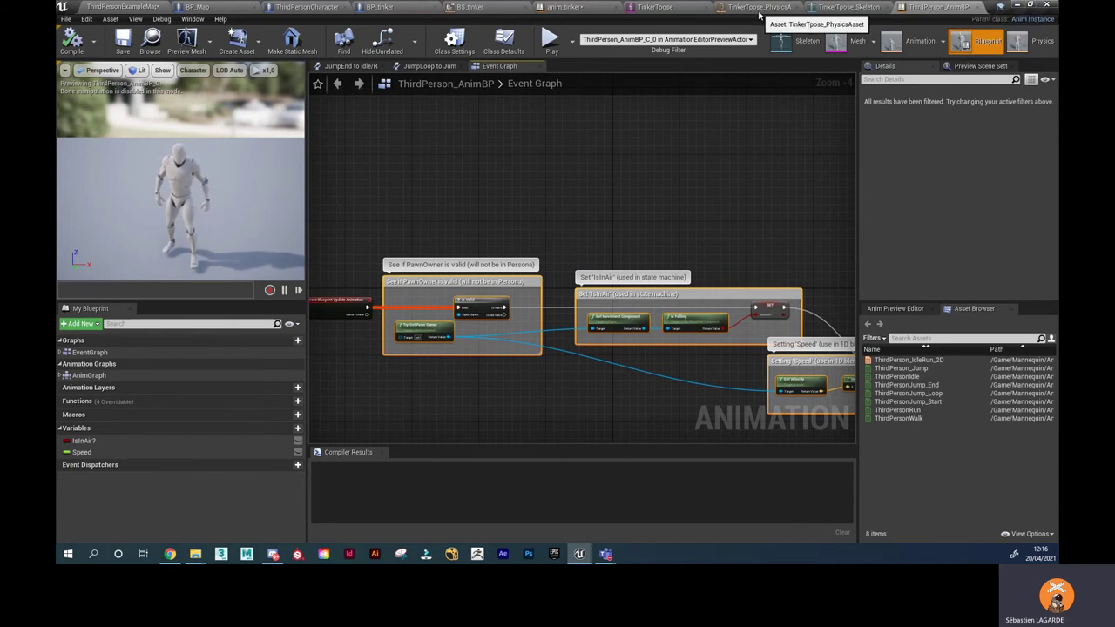
left_click(575, 9)
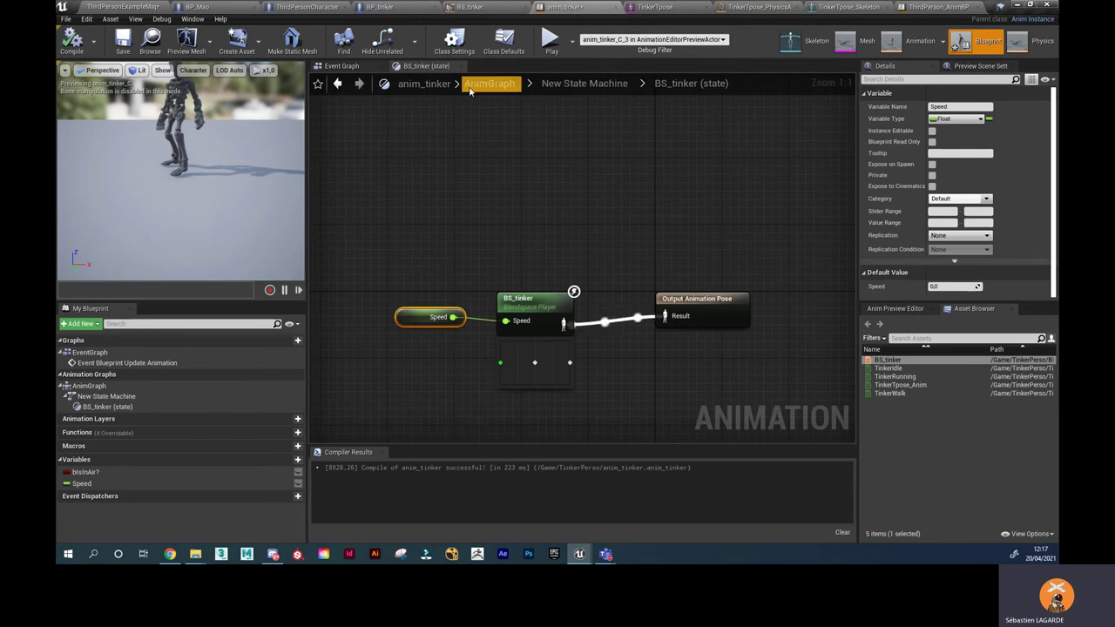
Paste the update nodes into anim_tinker's Event Graph and wire Event Blueprint Update Animation to Is Valid.
left_click(341, 66)
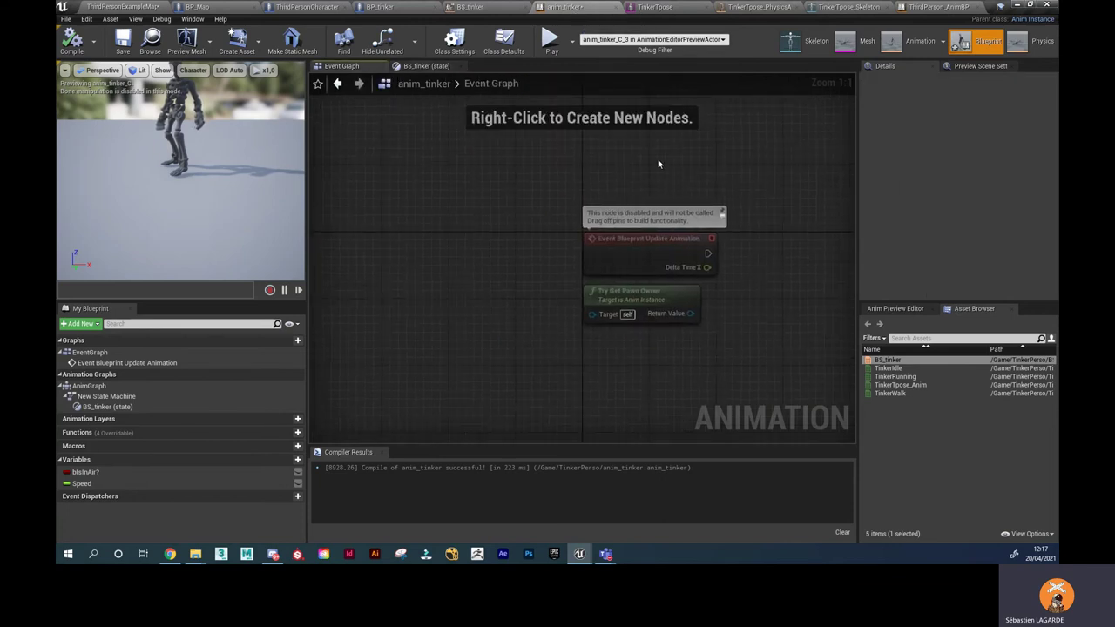
scroll(630, 304, "down", 2)
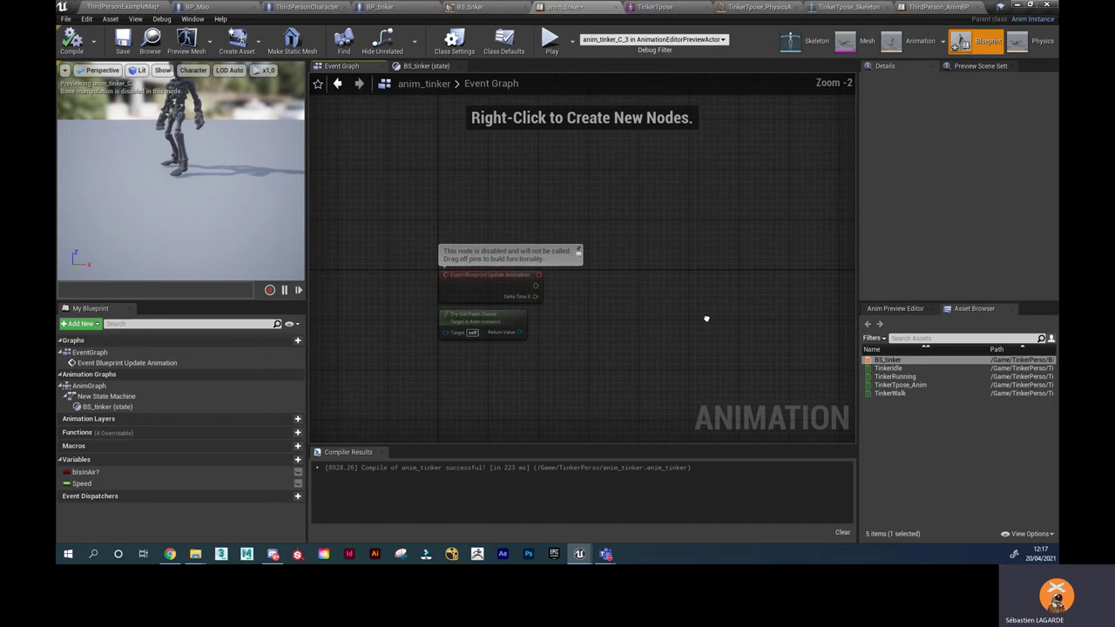
key("ctrl+v")
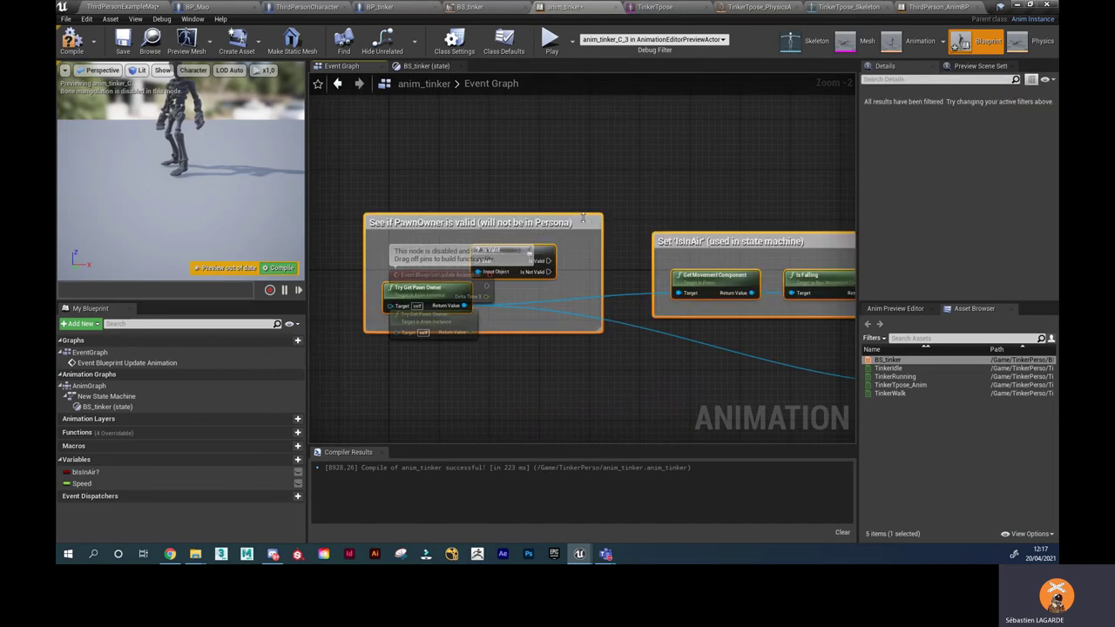
left_click_drag(583, 217, 734, 250)
left_click(596, 304)
left_click_drag(562, 303, 399, 291)
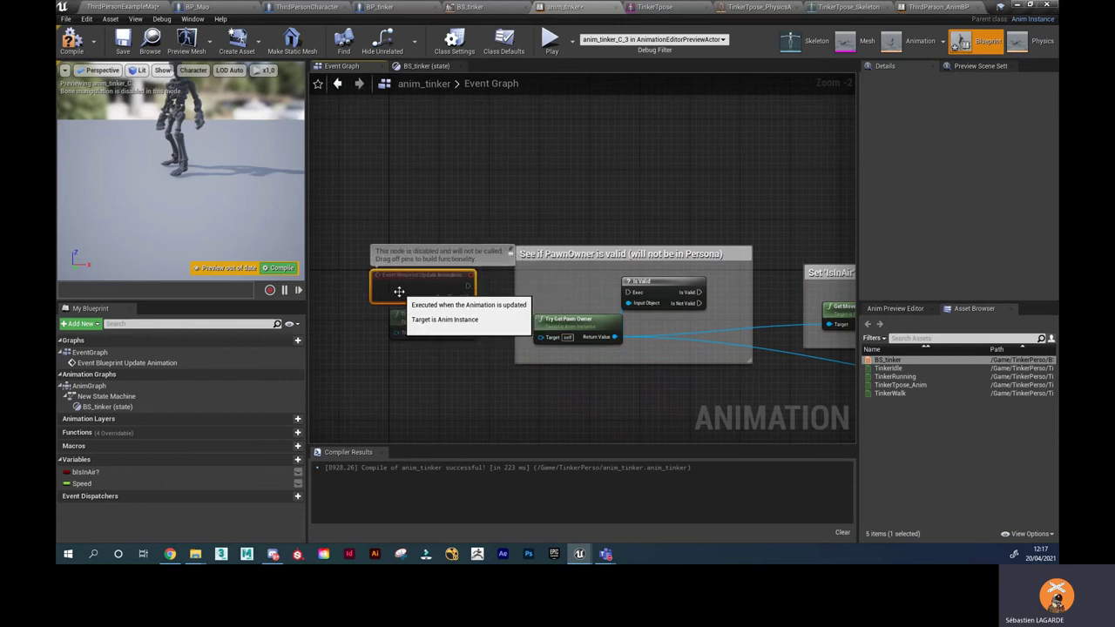
left_click_drag(469, 288, 627, 292)
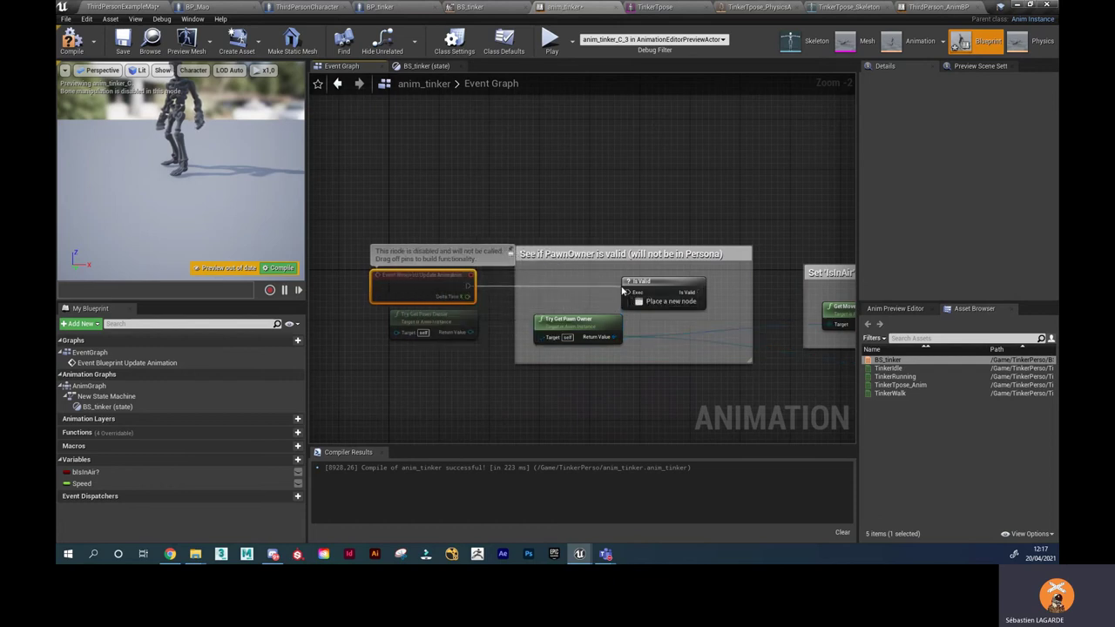
left_click_drag(457, 317, 420, 371)
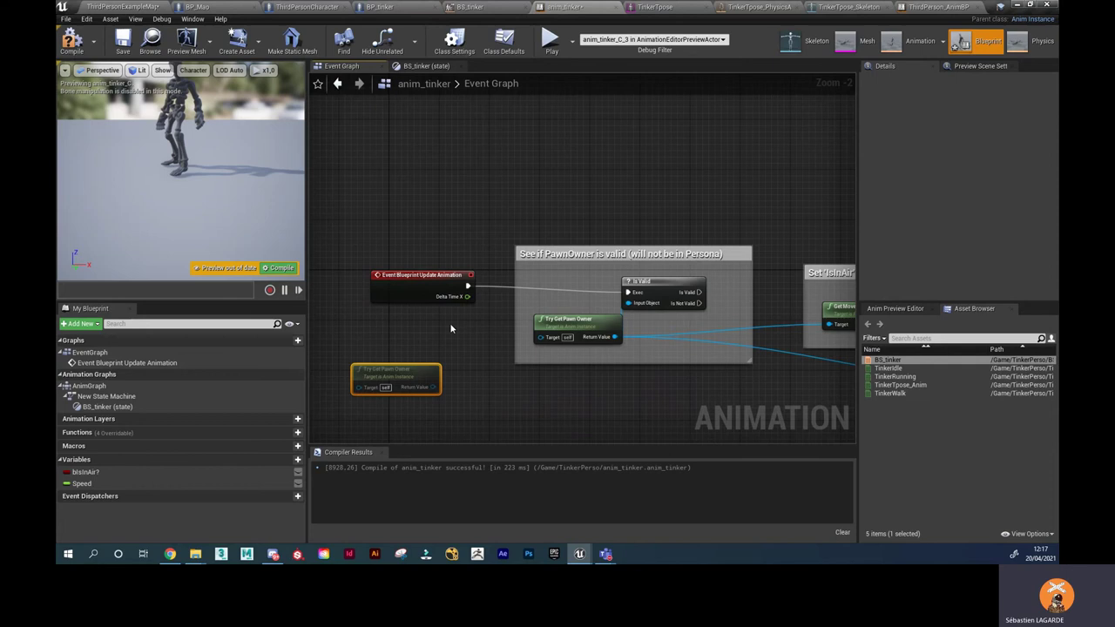
left_click_drag(427, 295, 427, 302)
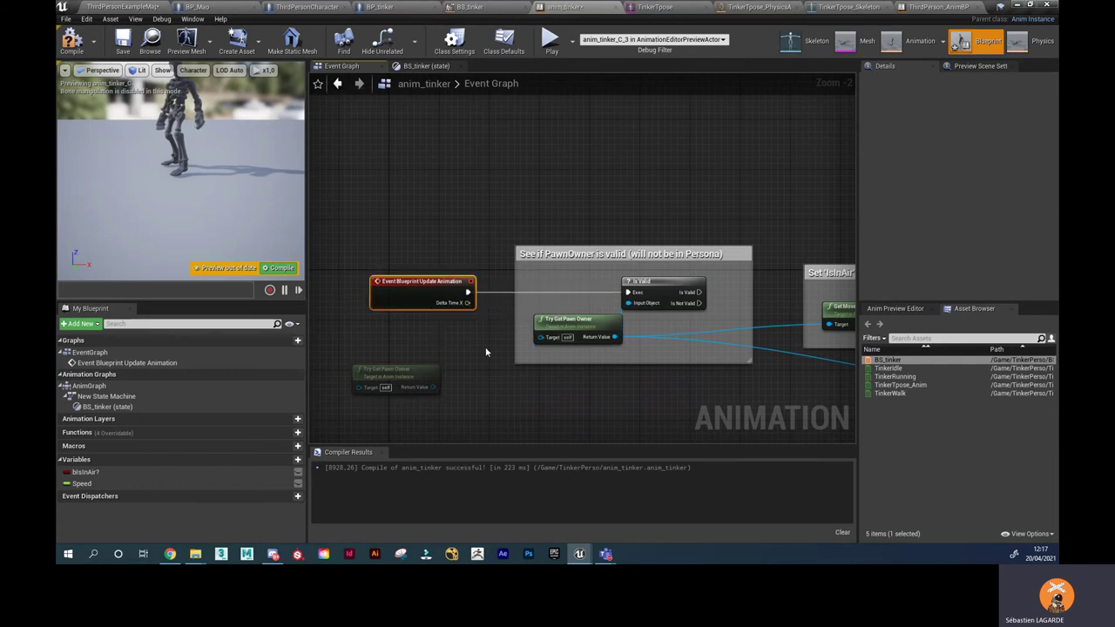
key("ctrl+z")
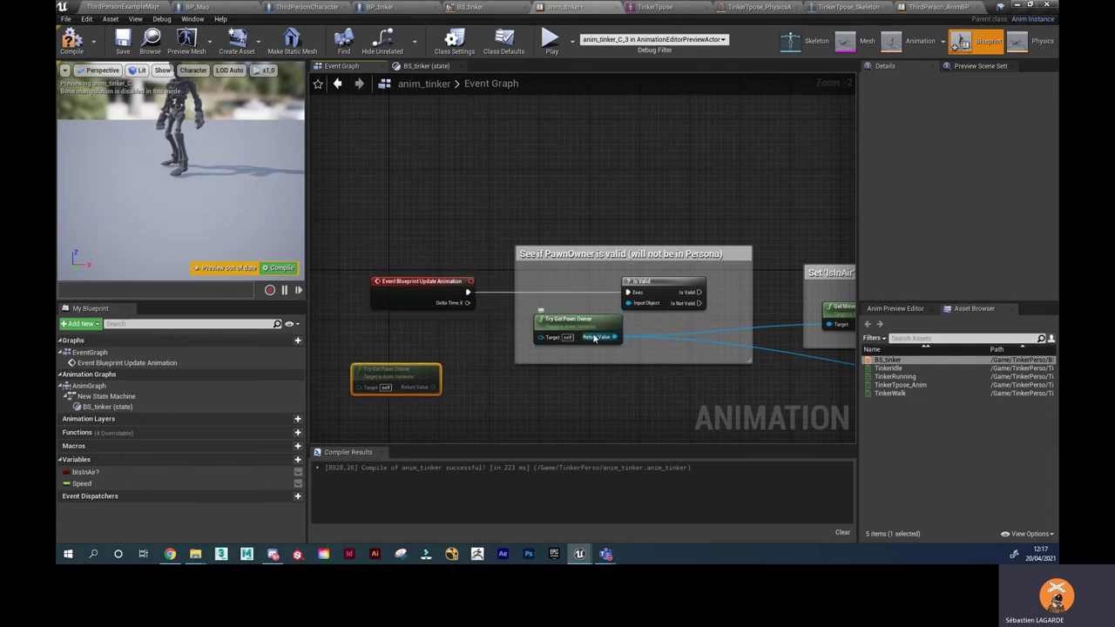
Add a SET bIsInAir? node fed by Is Falling, running after the Is Valid check.
right_click_drag(697, 404, 489, 408)
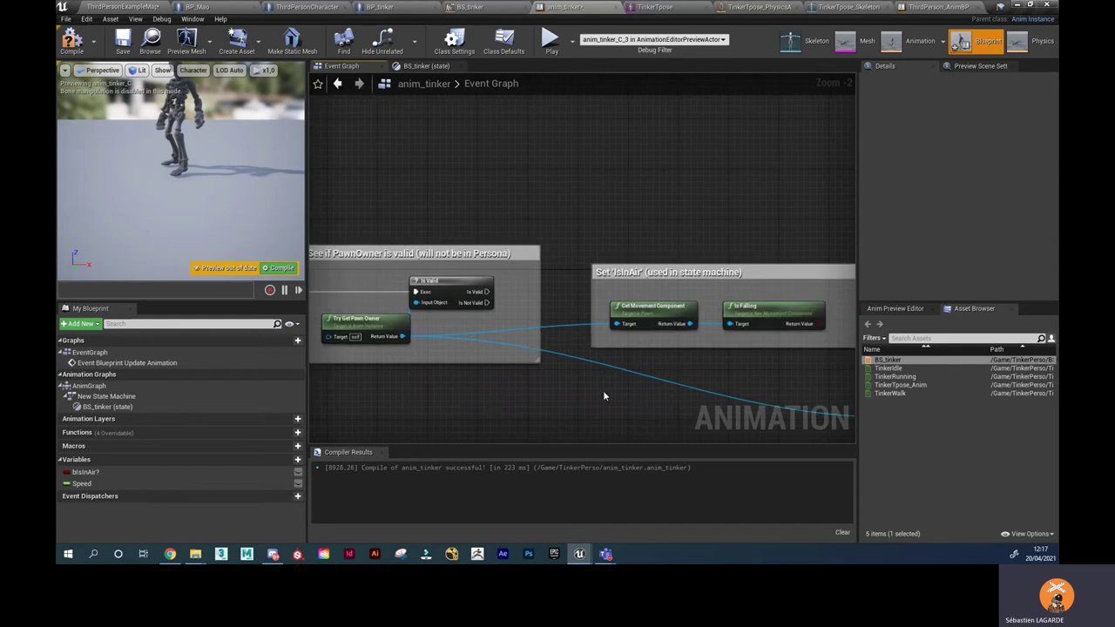
right_click_drag(604, 397, 397, 389)
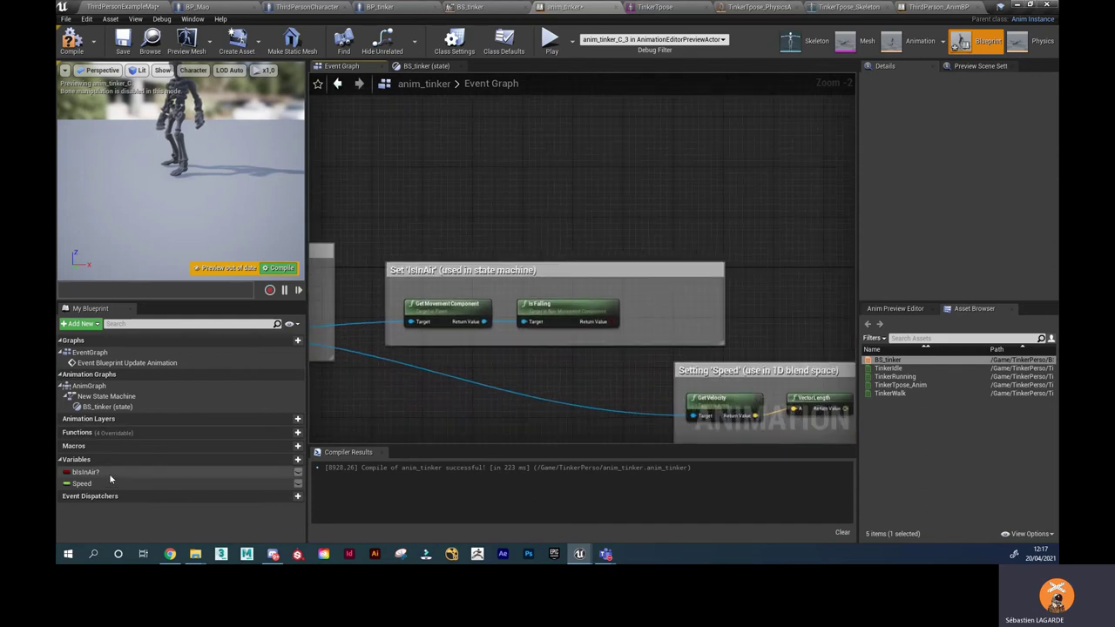
left_click_drag(109, 473, 673, 299)
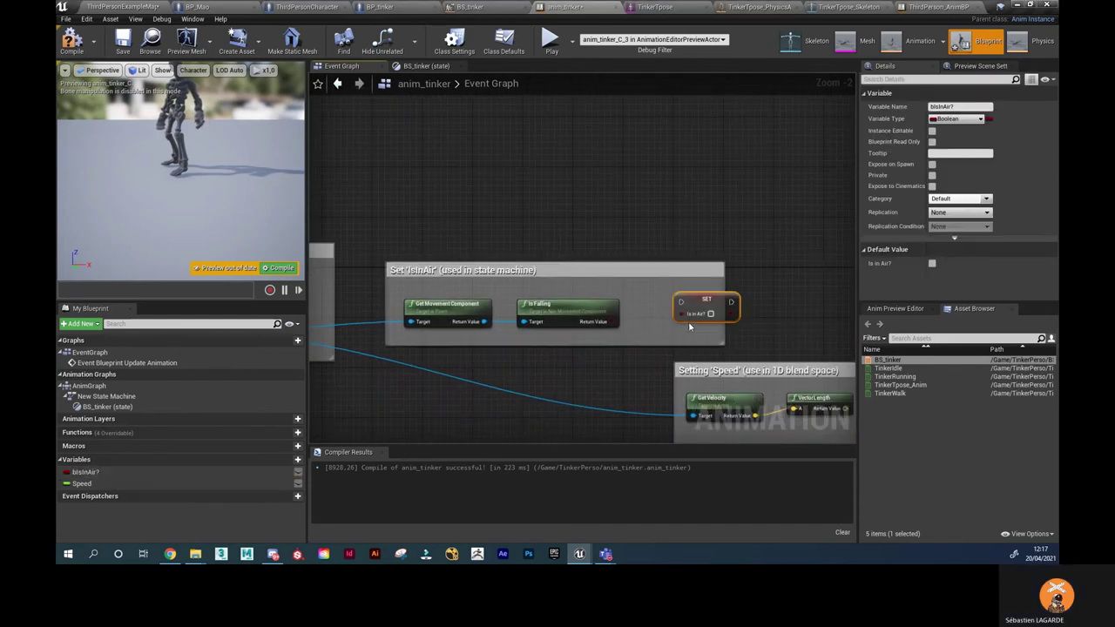
left_click(691, 321)
left_click_drag(611, 322, 650, 302)
right_click_drag(588, 370, 641, 403)
left_click_drag(337, 321, 703, 323)
Add a SET Speed node fed by velocity length, running after the bIsInAir? setter.
right_click_drag(798, 356, 607, 309)
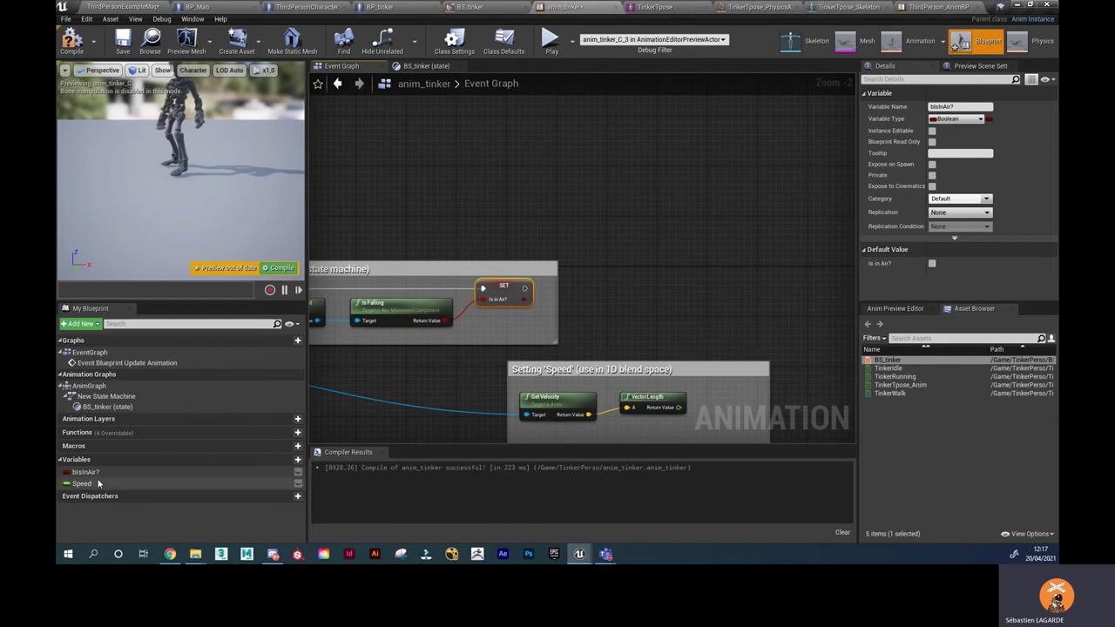
left_click_drag(81, 483, 706, 309)
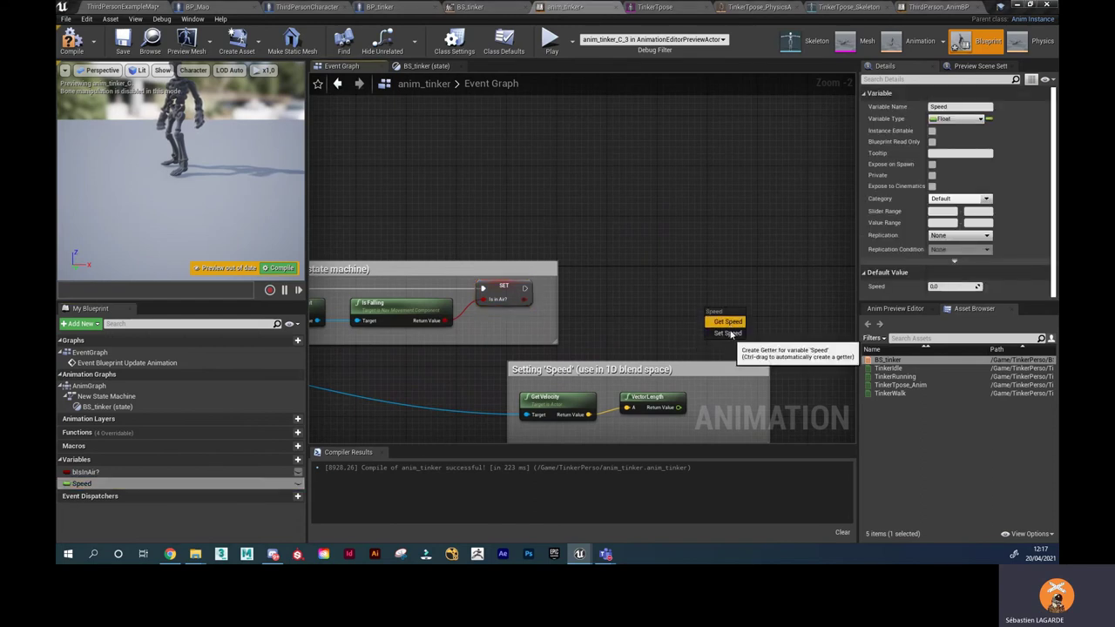
left_click(728, 334)
left_click_drag(526, 287, 706, 321)
mouse_move(678, 406)
left_mouse_down()
mouse_move(707, 335)
mouse_move(732, 392)
left_mouse_up()
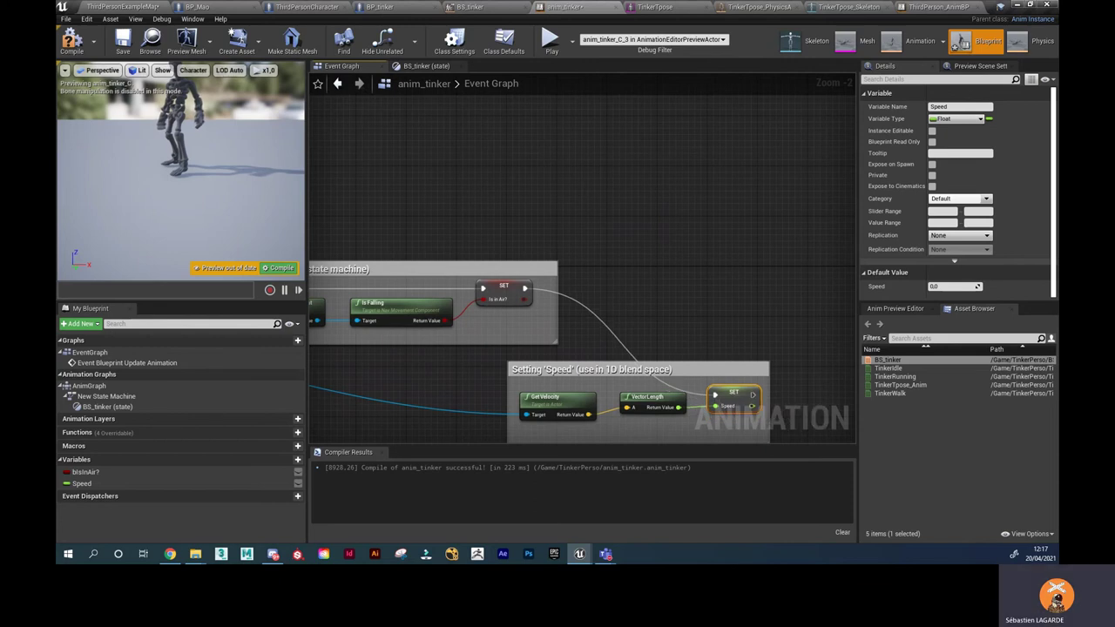
Compile and save anim_tinker, then return to the ThirdPersonExampleMap level.
left_click(71, 39)
left_click(123, 44)
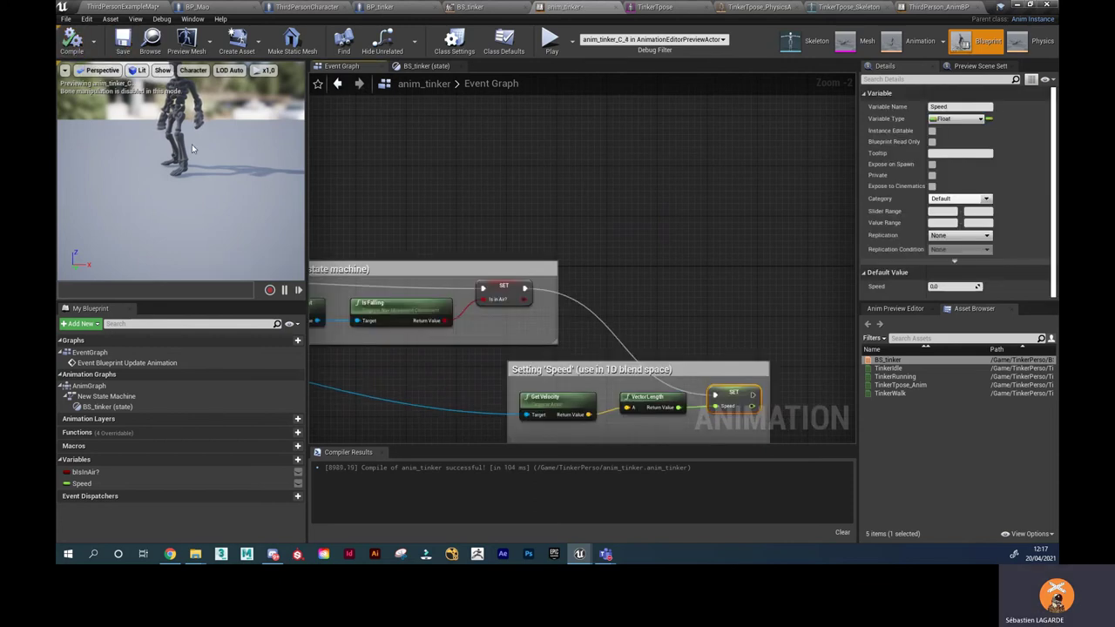
left_click(144, 9)
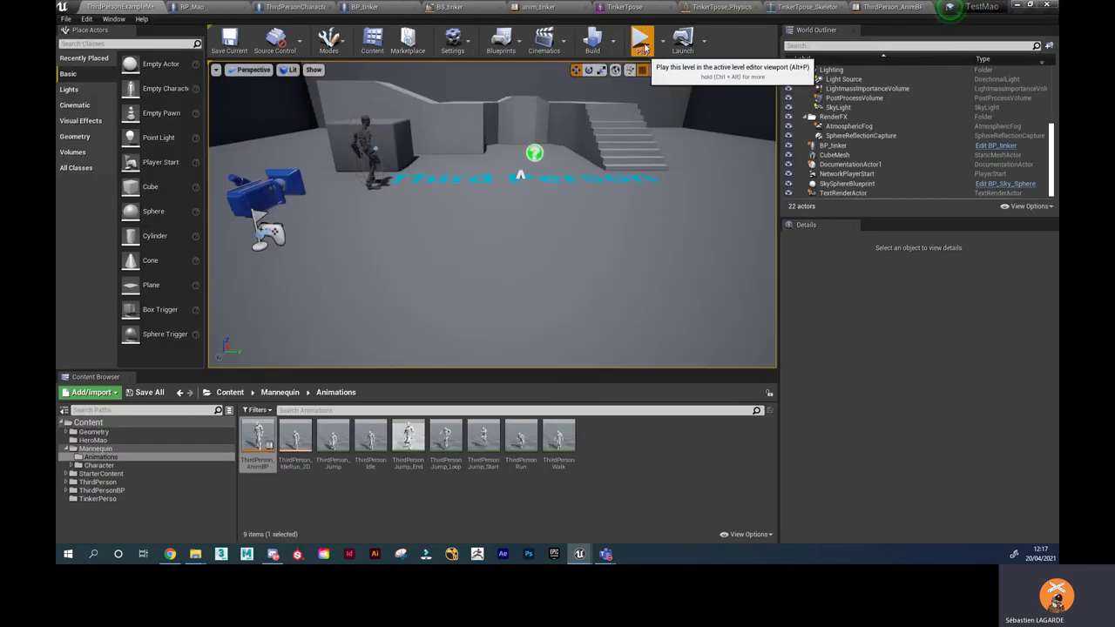
Test-play the level with the skeleton character, then stop the play session.
left_click(645, 50)
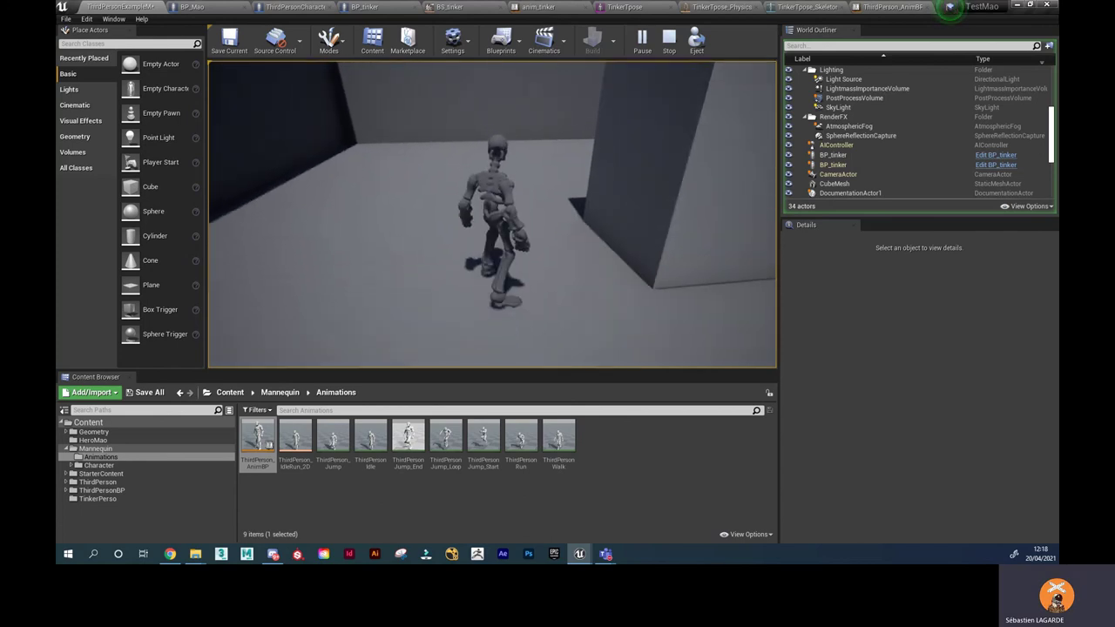
key("Escape")
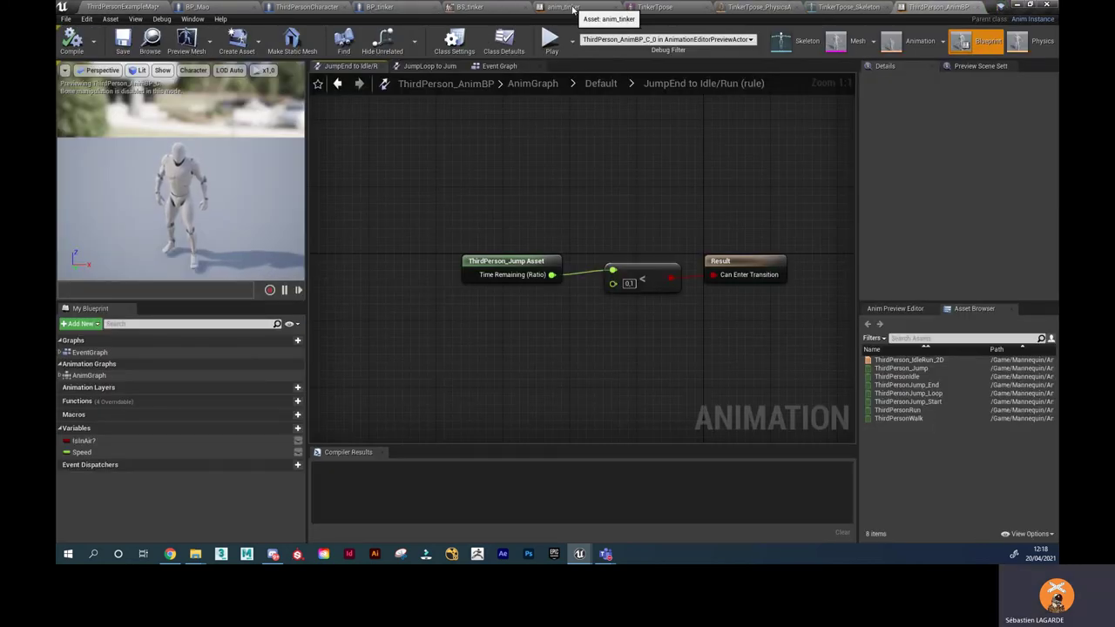
Open anim_tinker's BS_tinker state, then go back up to the New State Machine view.
left_click(573, 8)
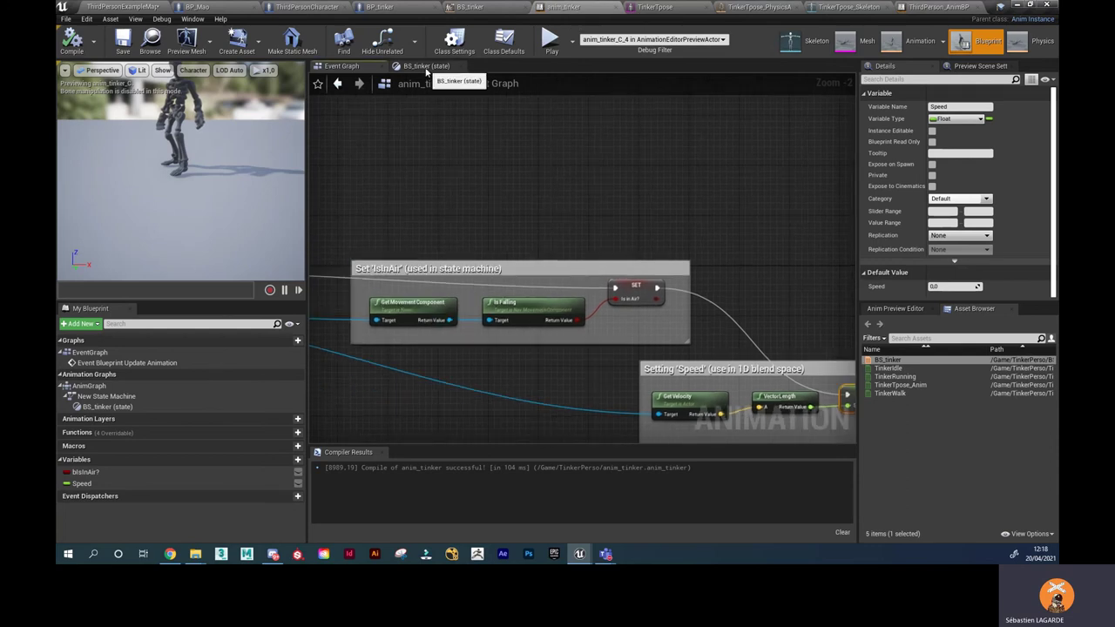
left_click(426, 68)
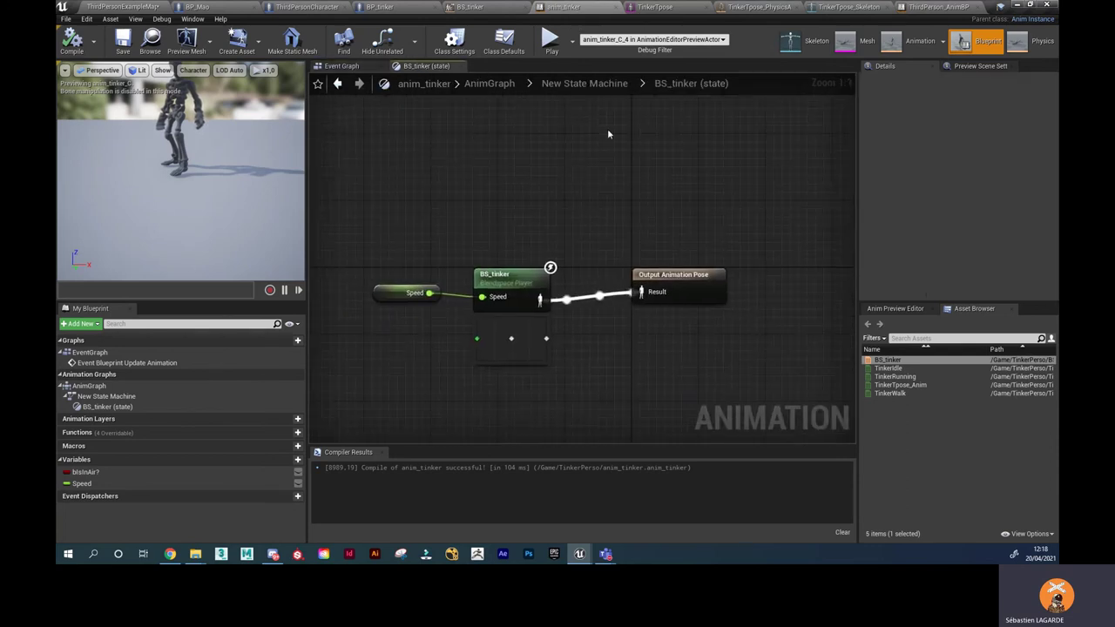
left_click(584, 84)
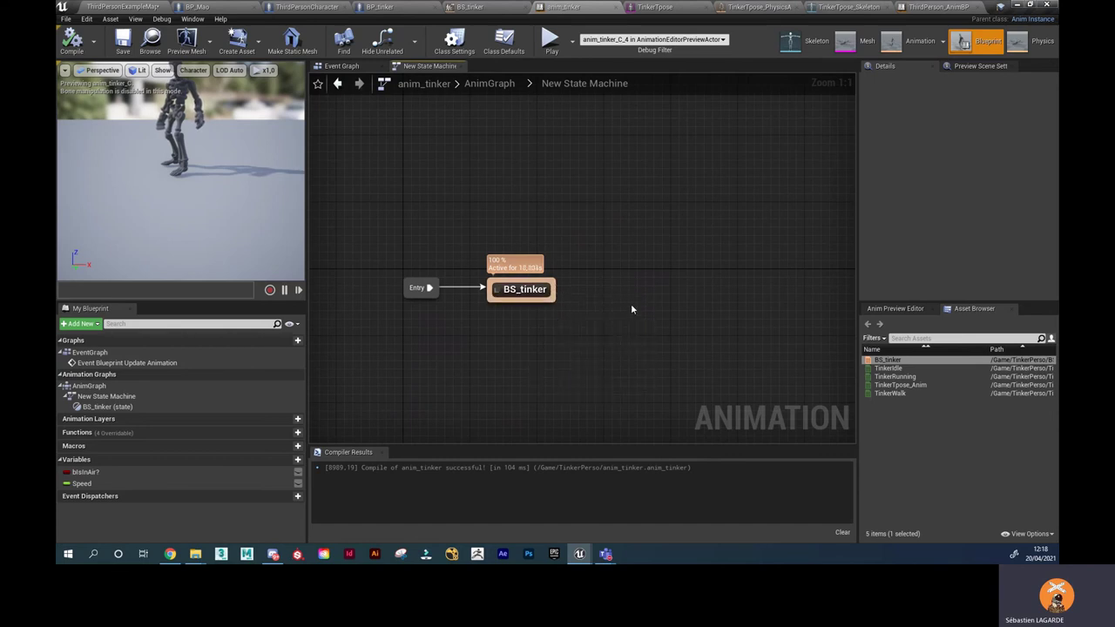
Switch to the Mixamo page in Chrome showing the jump search results.
mouse_move(909, 396)
left_click(171, 555)
scroll(234, 348, "up", 3)
Download Mixamo's Jump on the Tinker character, In Place, as FBX Binary Without Skin, and return to Unreal.
left_click(233, 349)
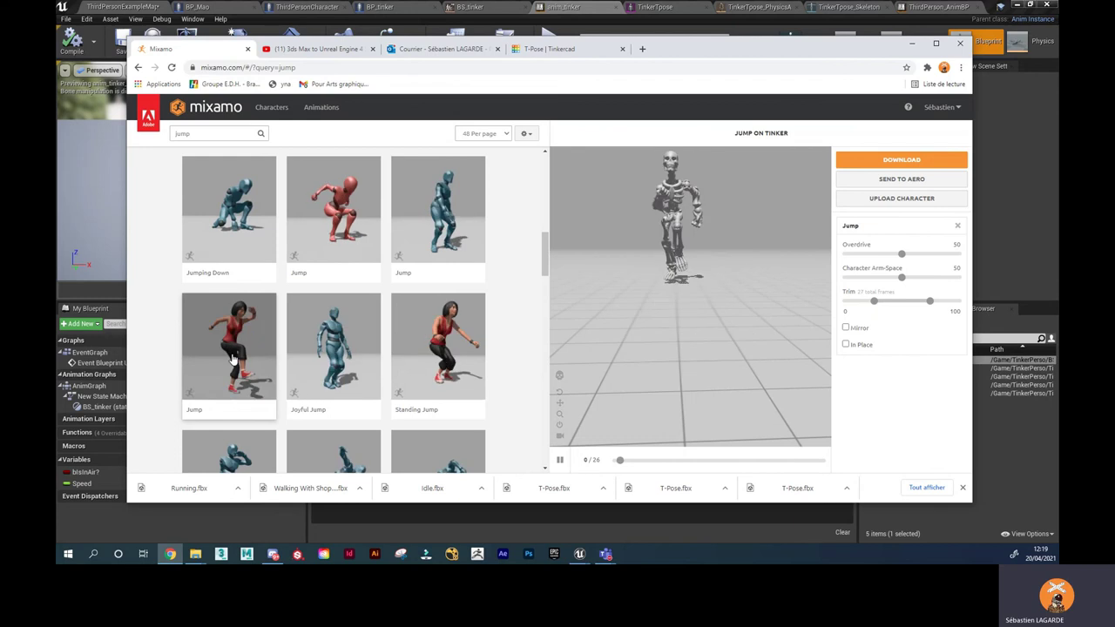
left_click(846, 344)
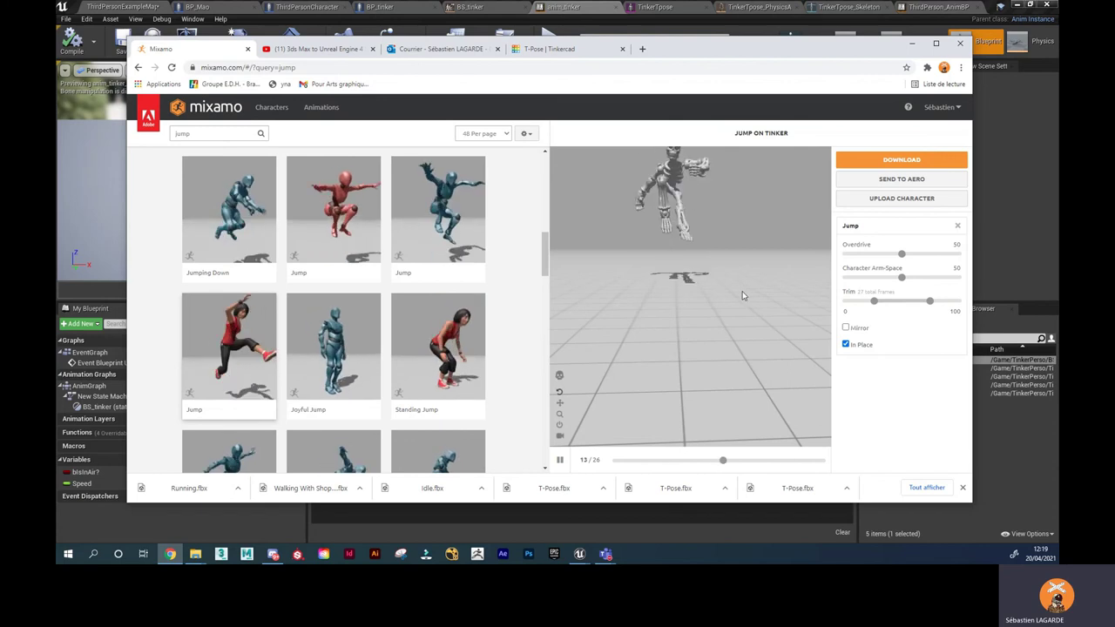
left_click(912, 157)
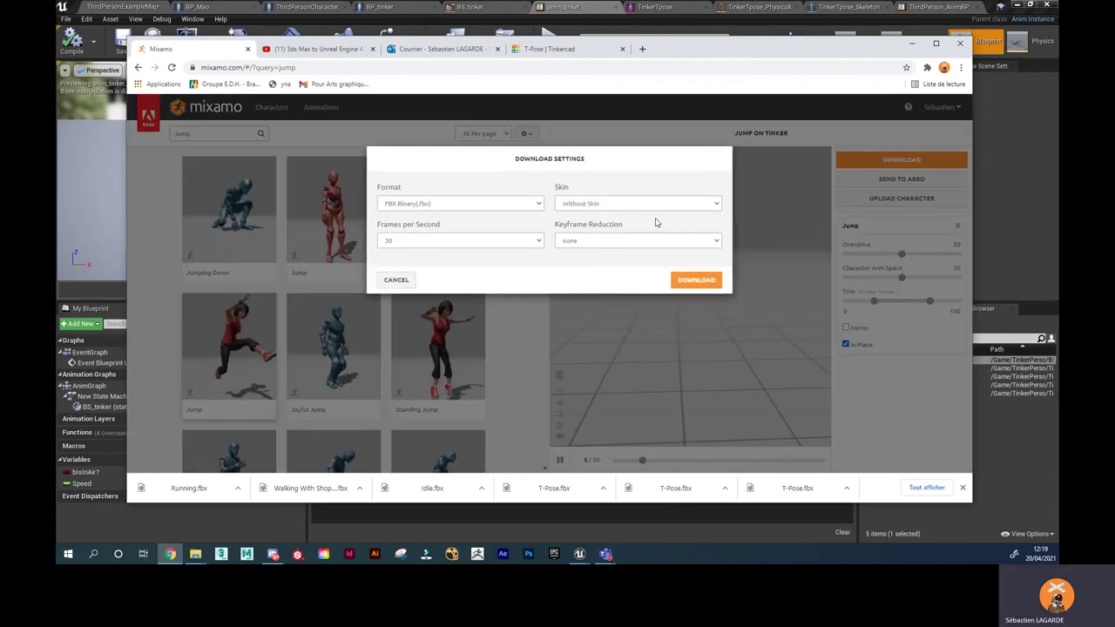
left_click(694, 280)
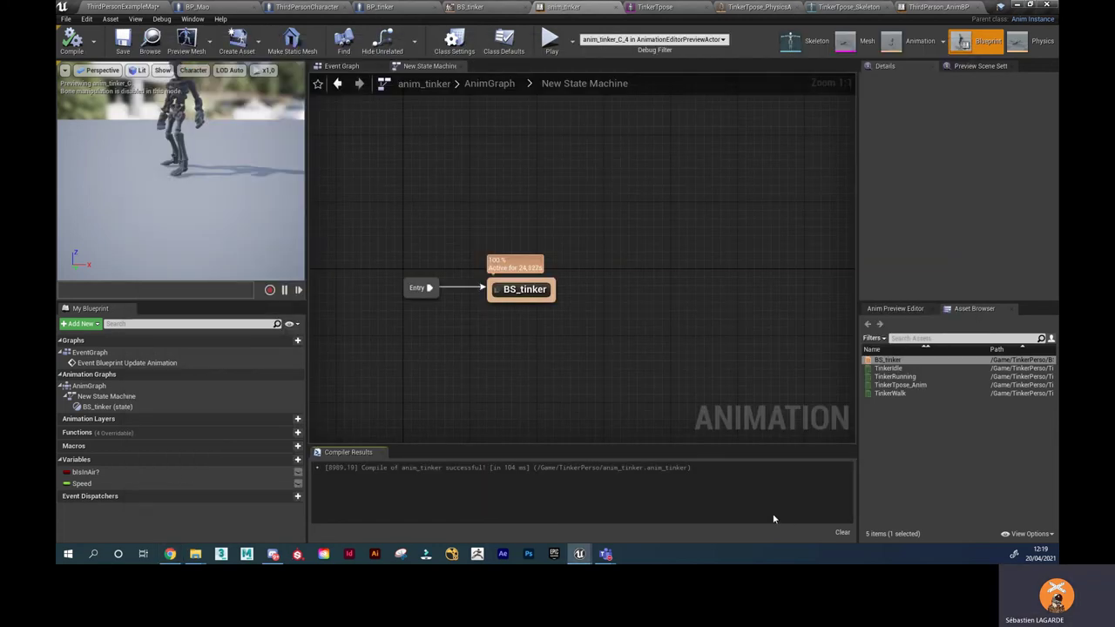
left_click(166, 6)
Import the downloaded Jump.fbx into the Animations folder, renamed to TinkerJump.fbx.
right_click(620, 463)
mouse_move(622, 460)
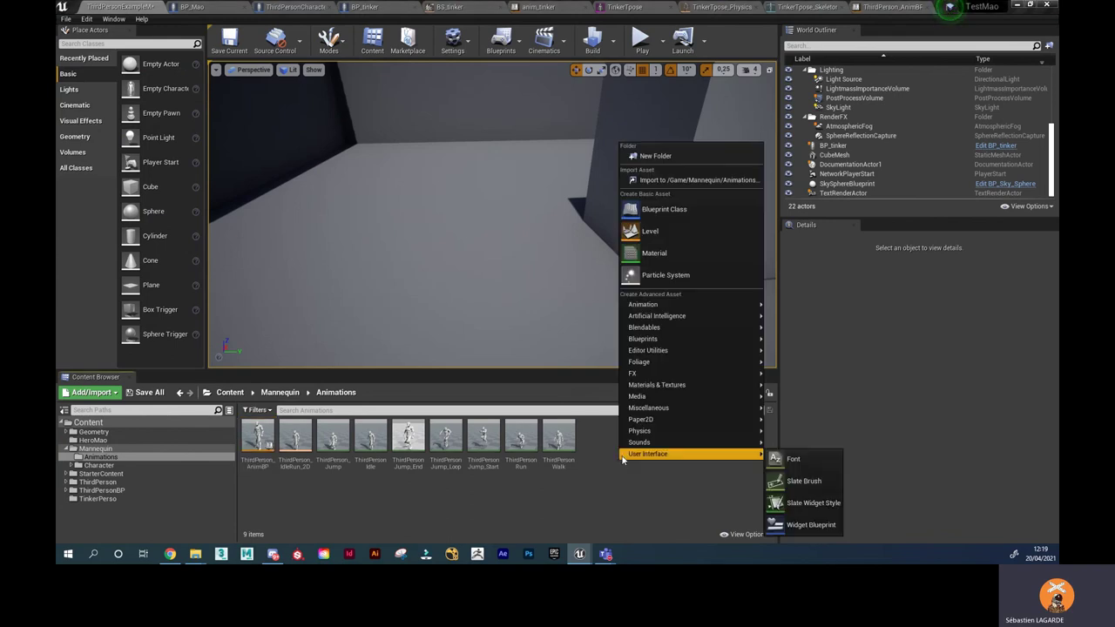
left_click(688, 180)
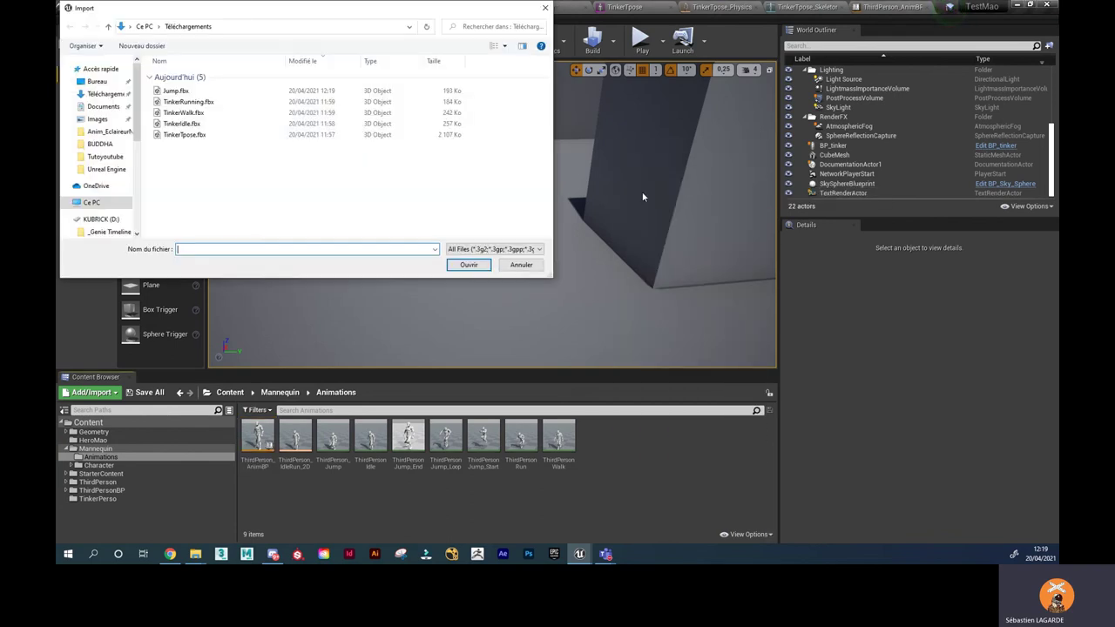
left_click(166, 92)
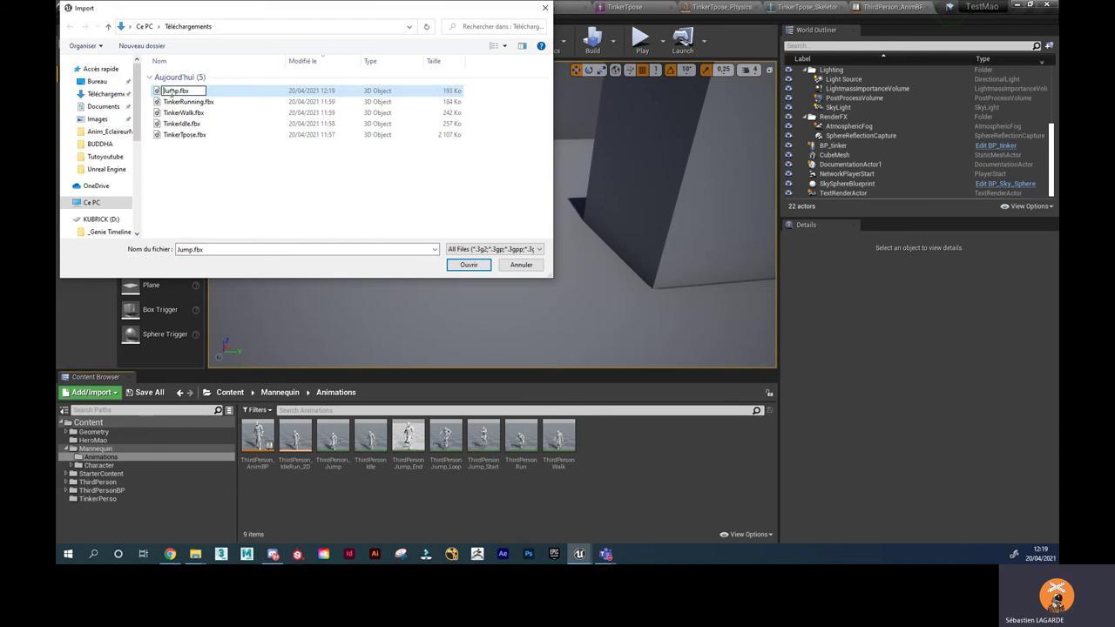
type("Tinker")
key("Return")
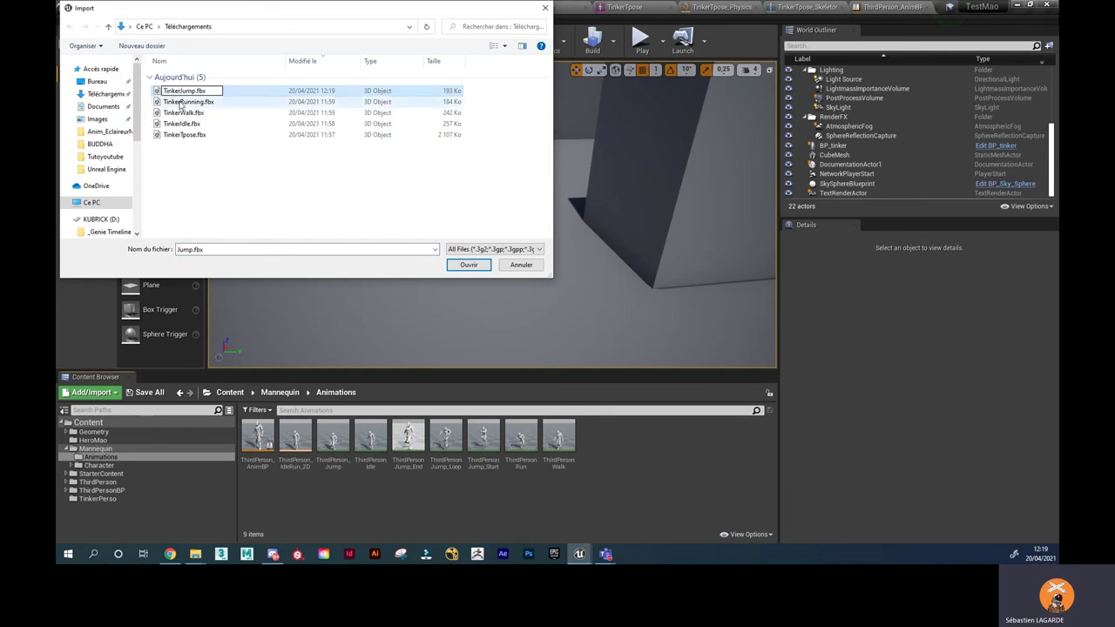
left_click(468, 265)
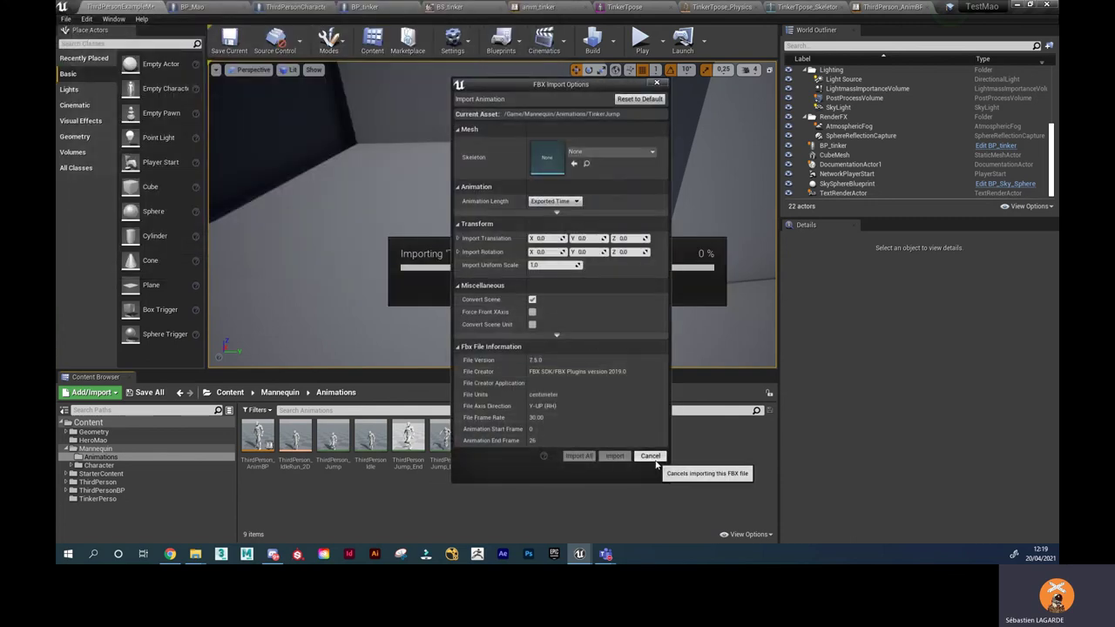
Target TinkerTpose_Skeleton in the FBX import options and import the animation.
left_click(651, 151)
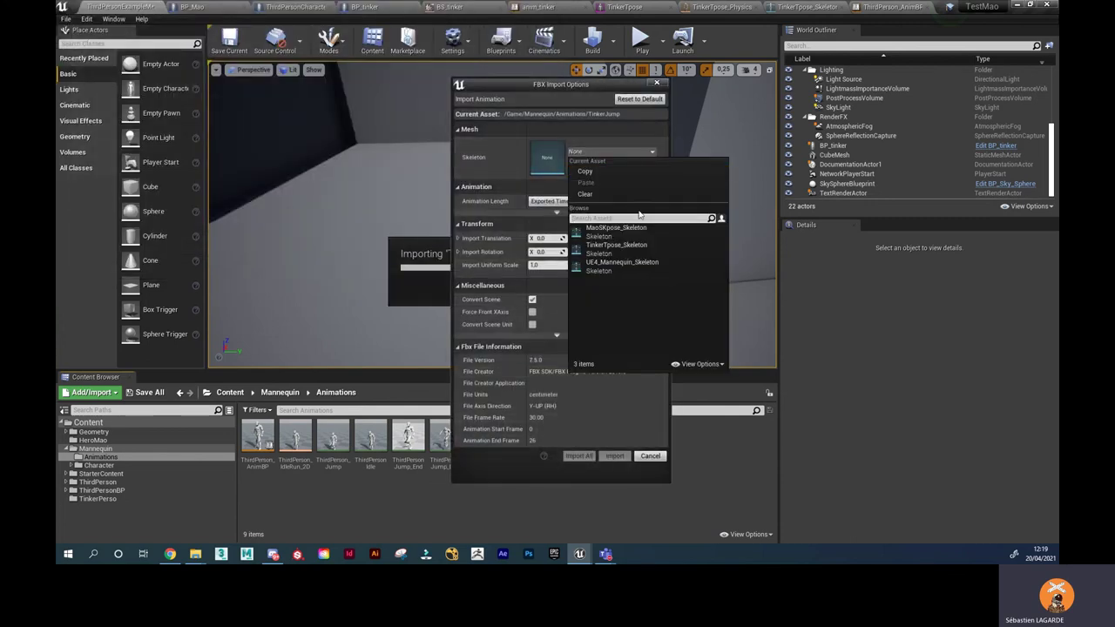
left_click(621, 246)
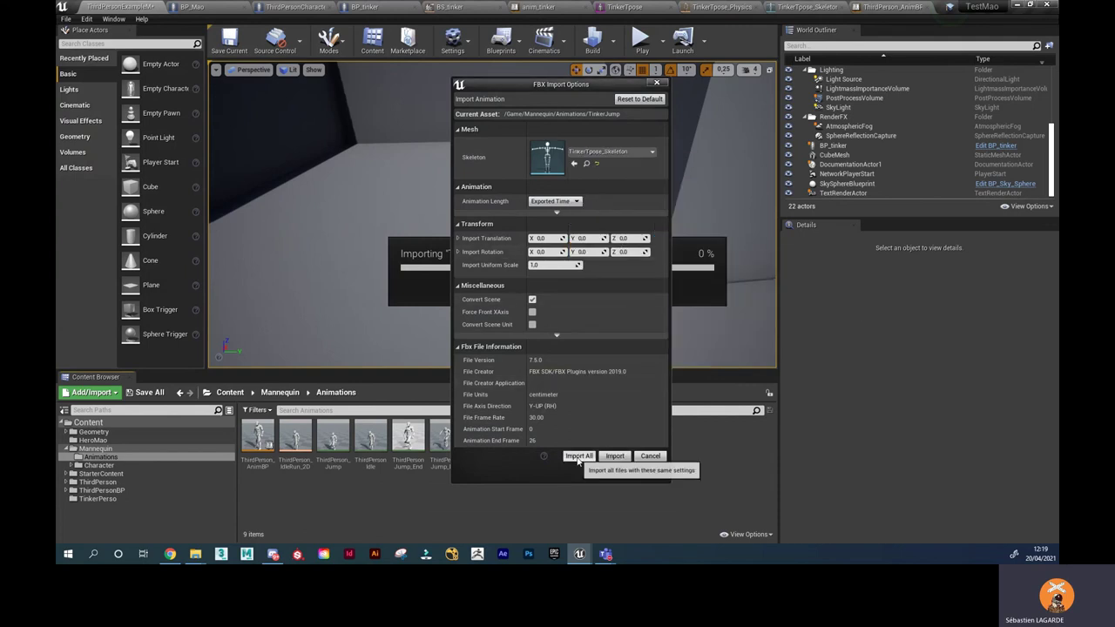
left_click(578, 457)
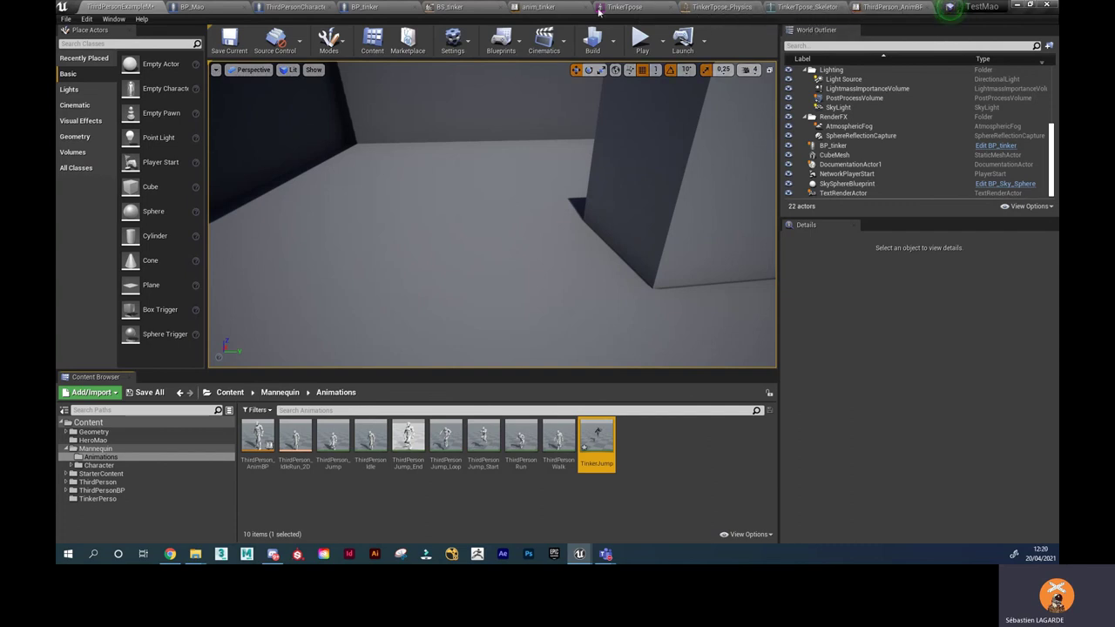
Add a TinkerJump state linked from BS_tinker, open that transition rule, then check ThirdPerson_AnimBP.
left_click(547, 8)
right_click_drag(610, 234, 552, 243)
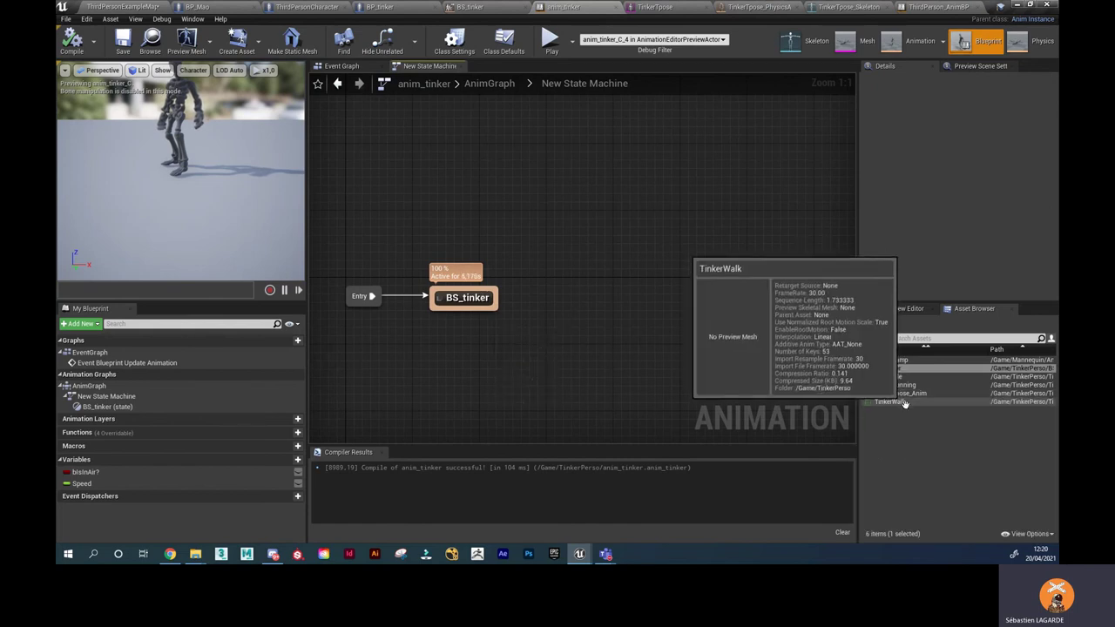
left_click_drag(885, 360, 571, 311)
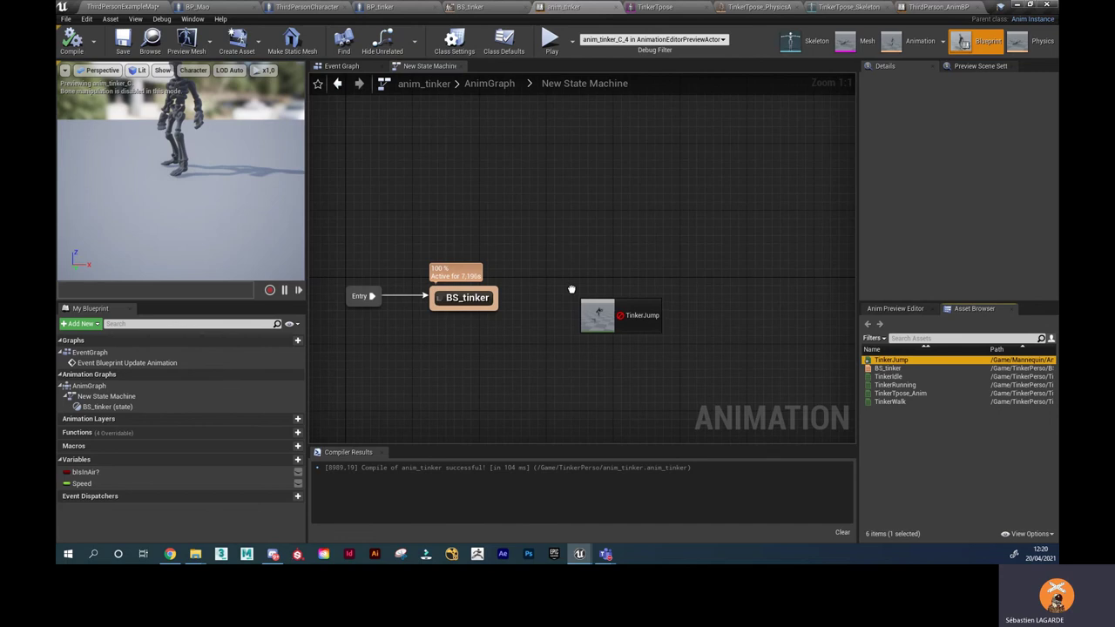
mouse_move(497, 297)
left_mouse_down()
mouse_move(577, 297)
mouse_move(495, 302)
left_mouse_up()
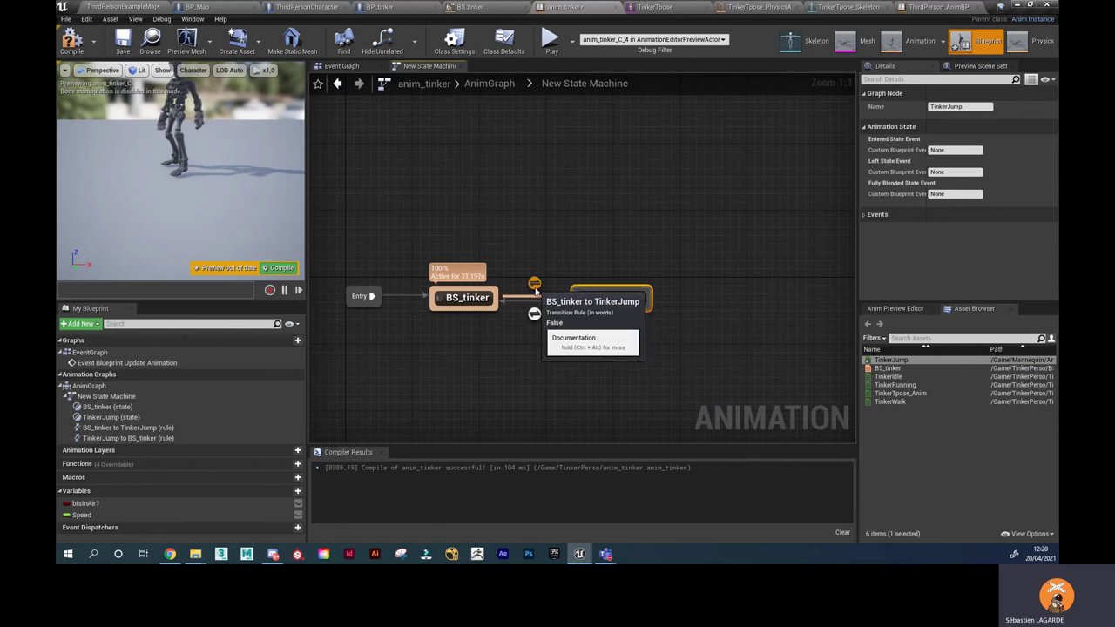
double_click(535, 287)
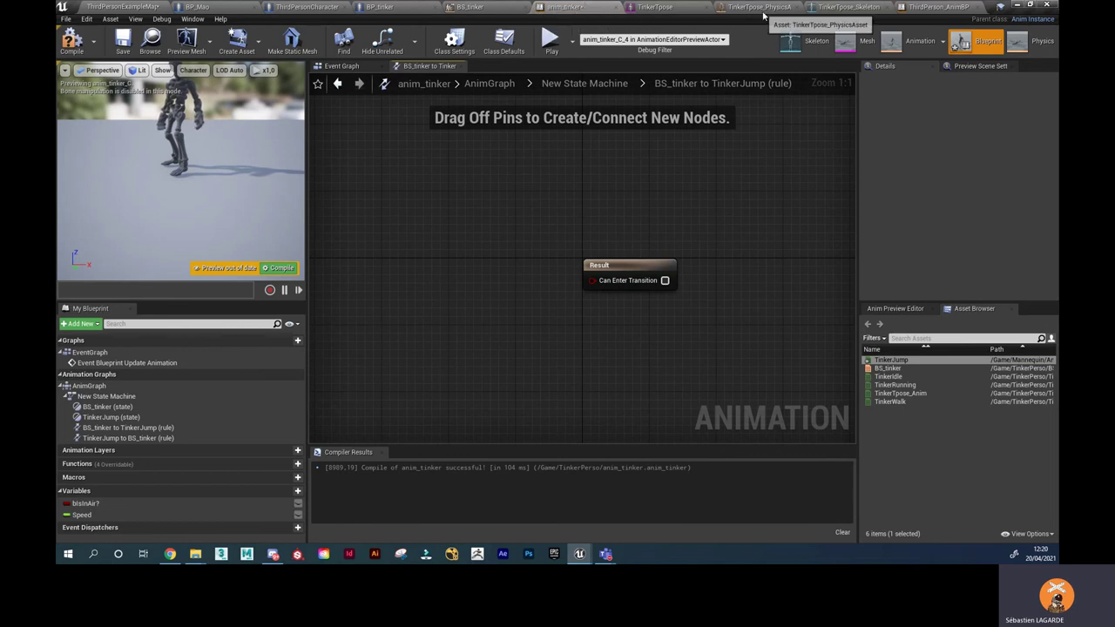
left_click(947, 9)
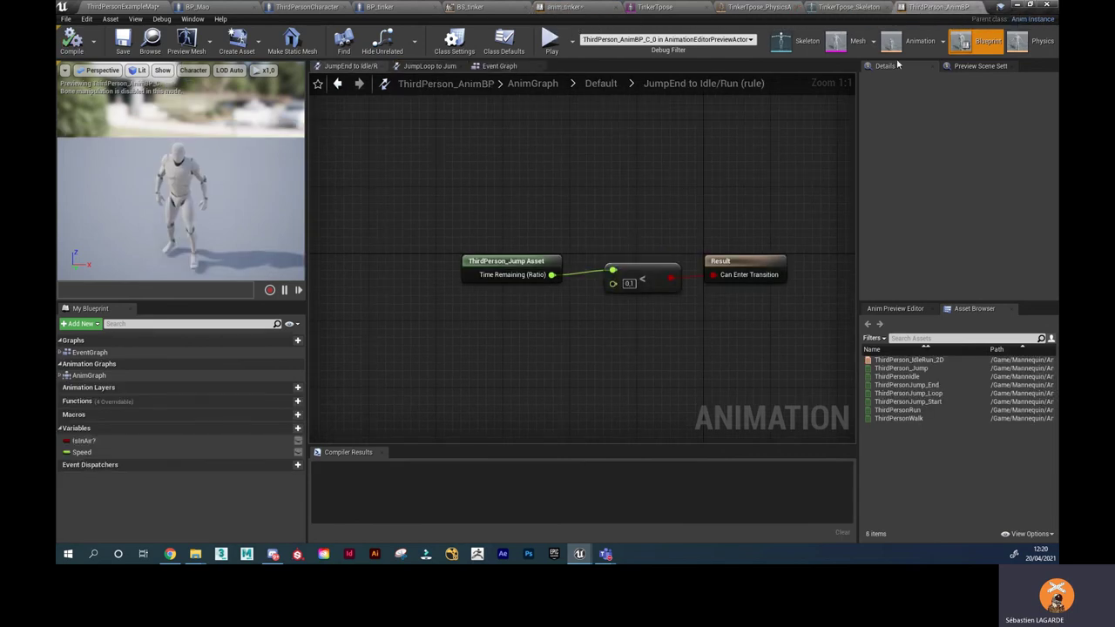
Go into the template's Default state machine and open the Idle/Run to JumpStart transition rule.
left_click(532, 84)
left_click(547, 299)
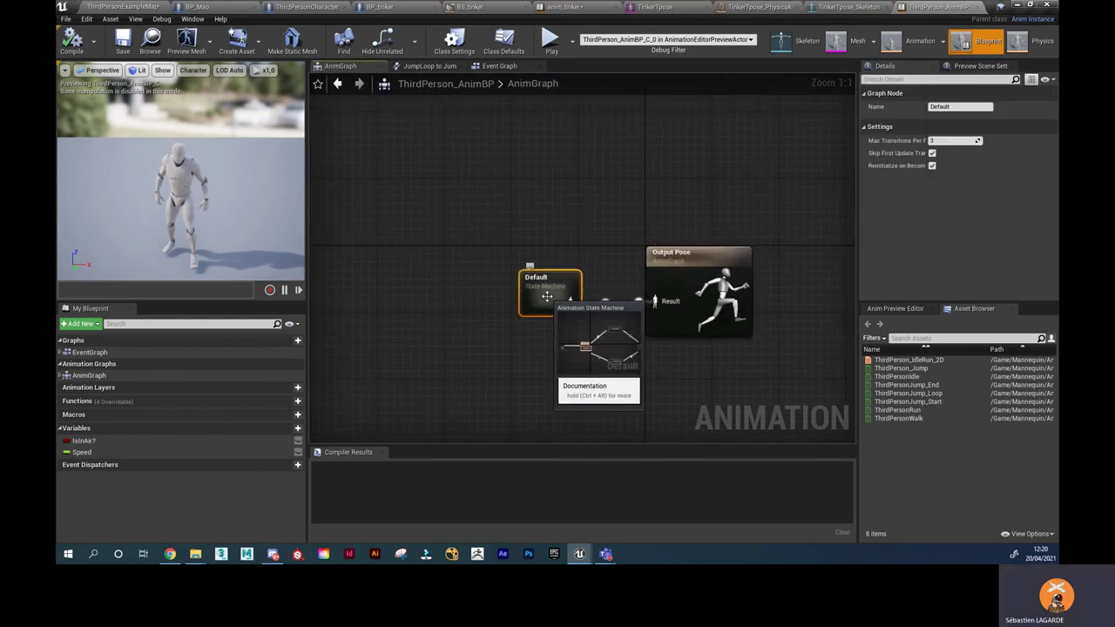
double_click(547, 297)
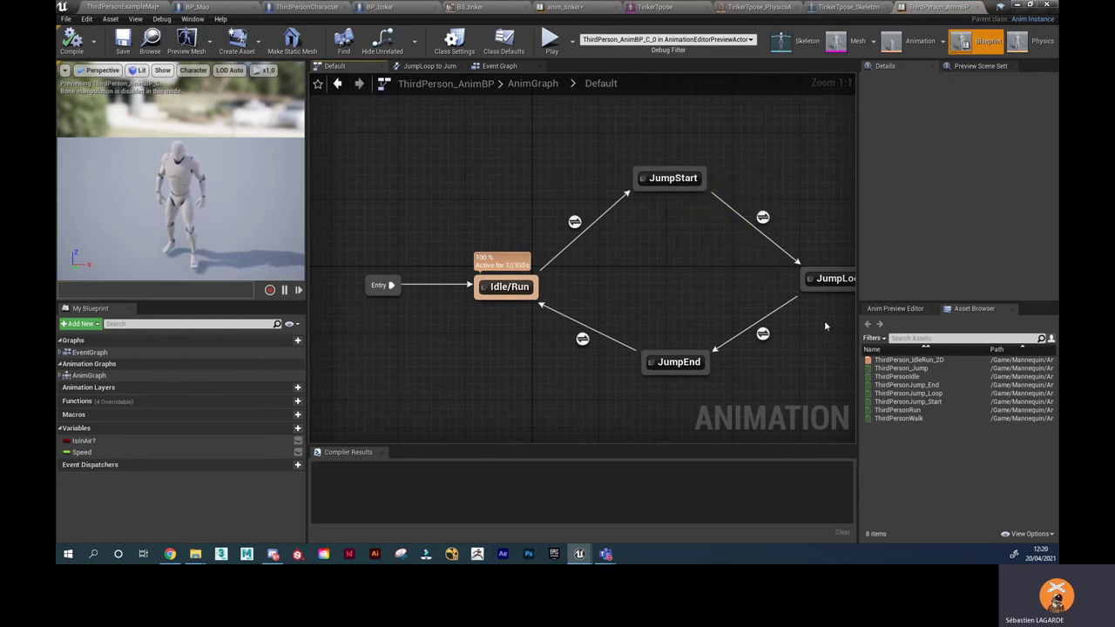
right_click_drag(826, 325, 780, 325)
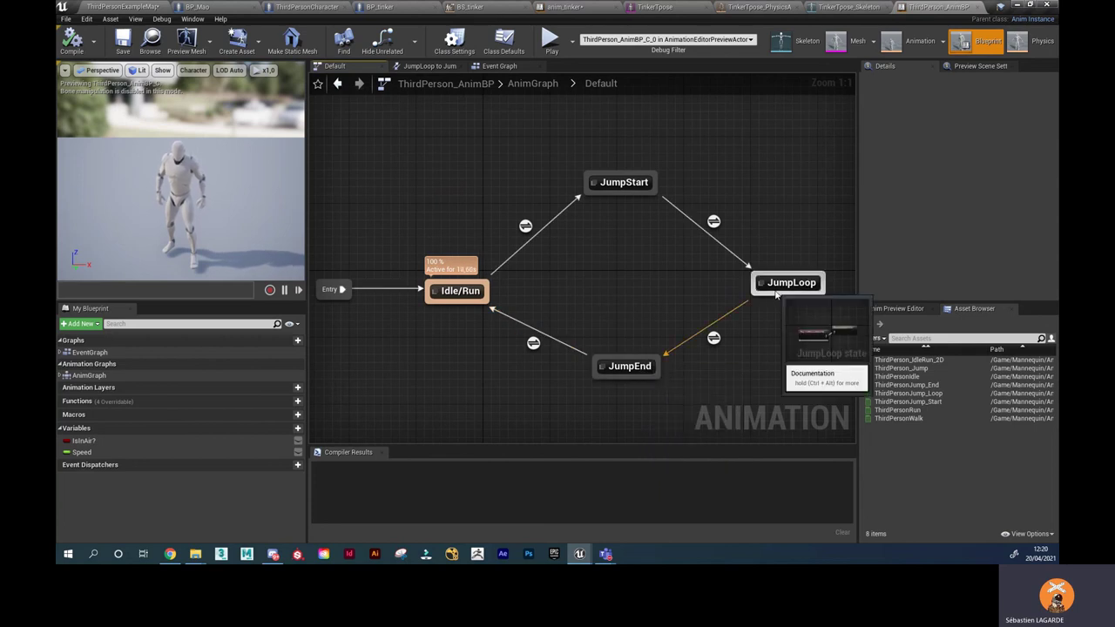
left_click(527, 228)
double_click(526, 229)
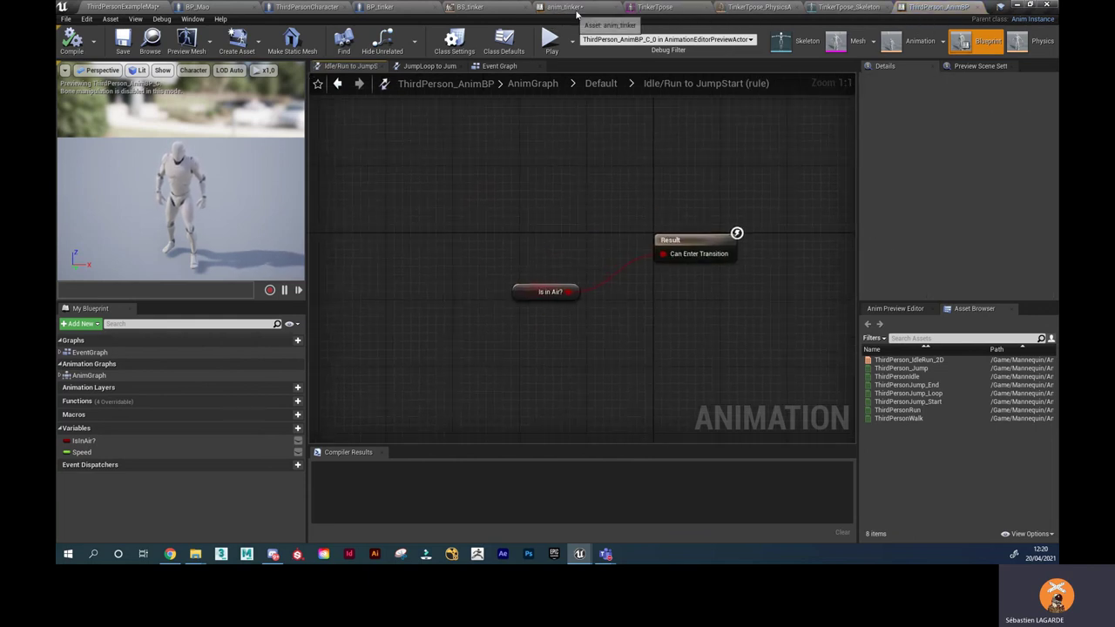
Wire bIsInAir? into Can Enter Transition of the BS_tinker to TinkerJump rule and compile anim_tinker.
left_click(577, 8)
mouse_move(85, 504)
left_mouse_down()
mouse_move(536, 286)
mouse_move(594, 281)
left_mouse_up()
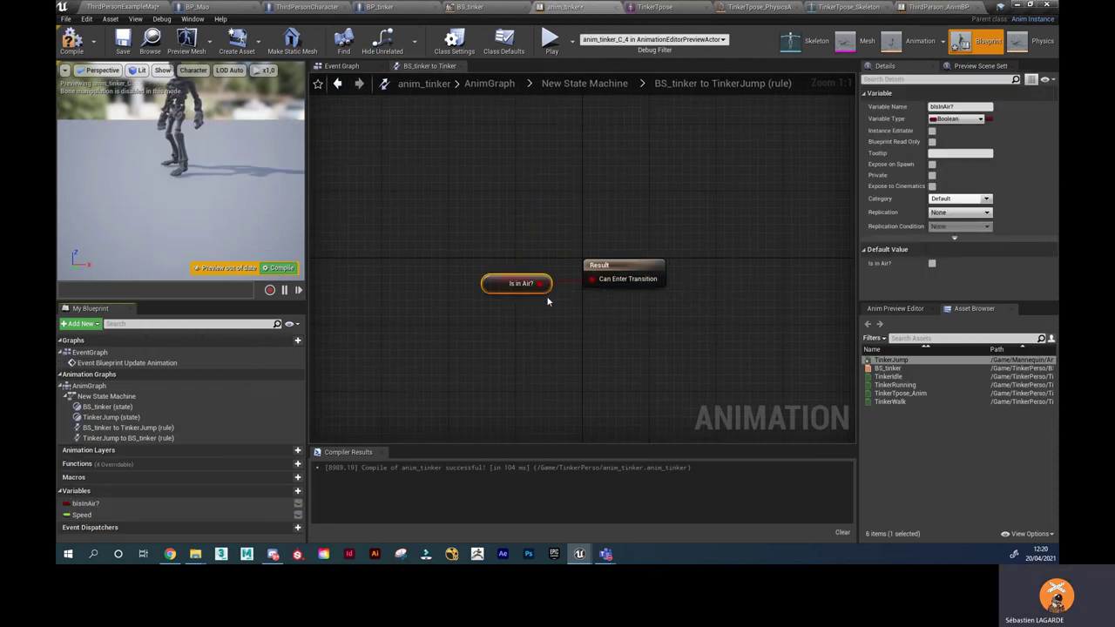
left_click(284, 268)
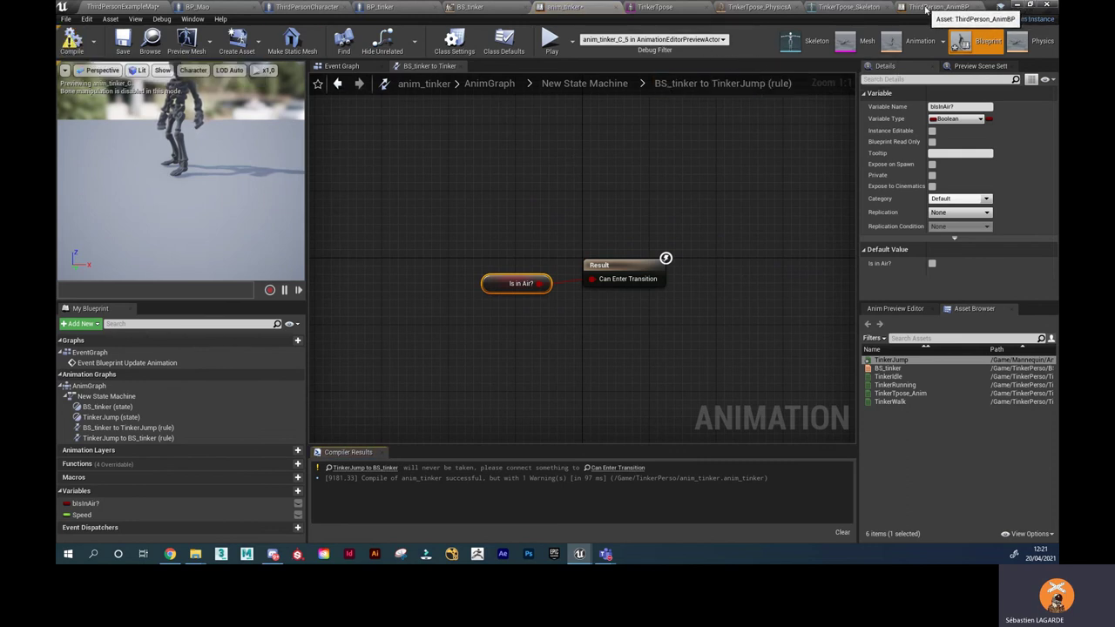
Open the TinkerJump to BS_tinker rule, then view ThirdPerson_AnimBP's JumpEnd to Idle/Run rule for reference.
left_click(584, 83)
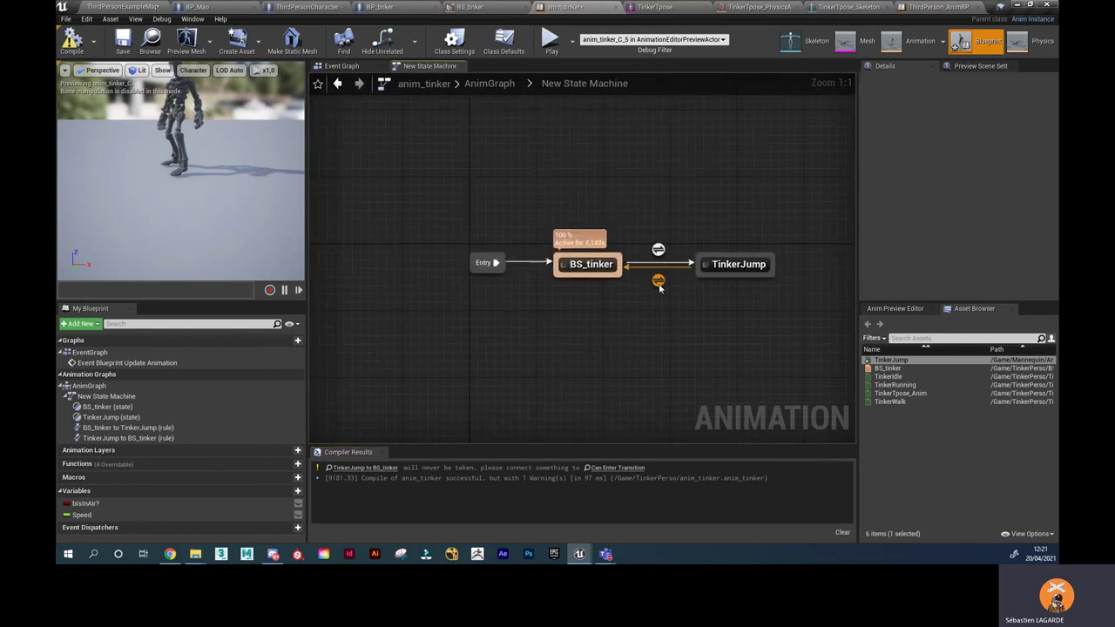
double_click(659, 282)
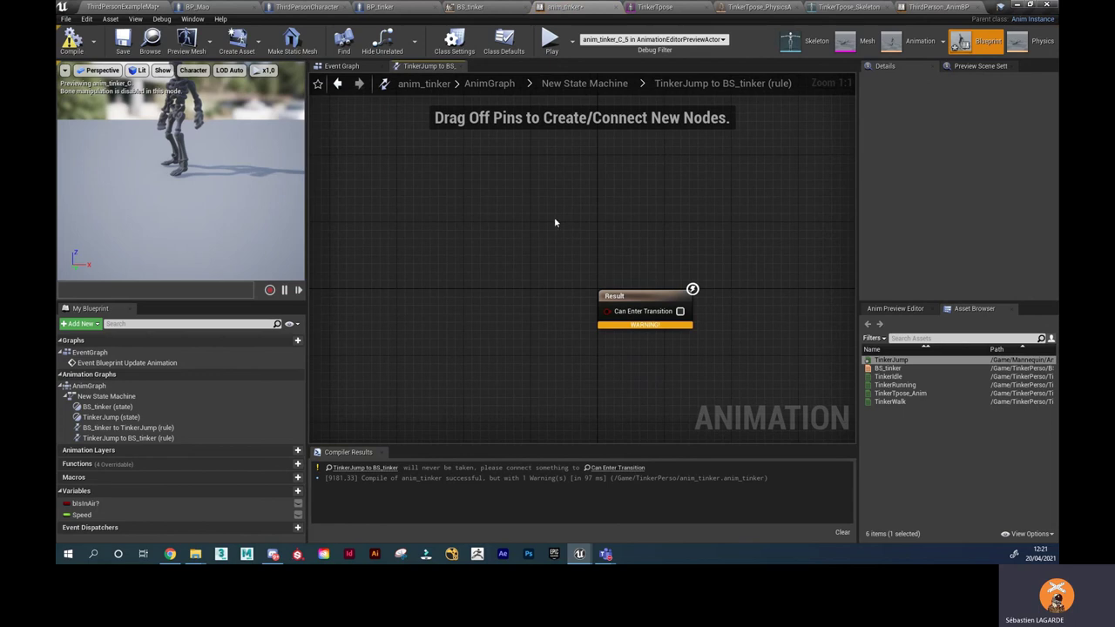
left_click(959, 7)
left_click(601, 83)
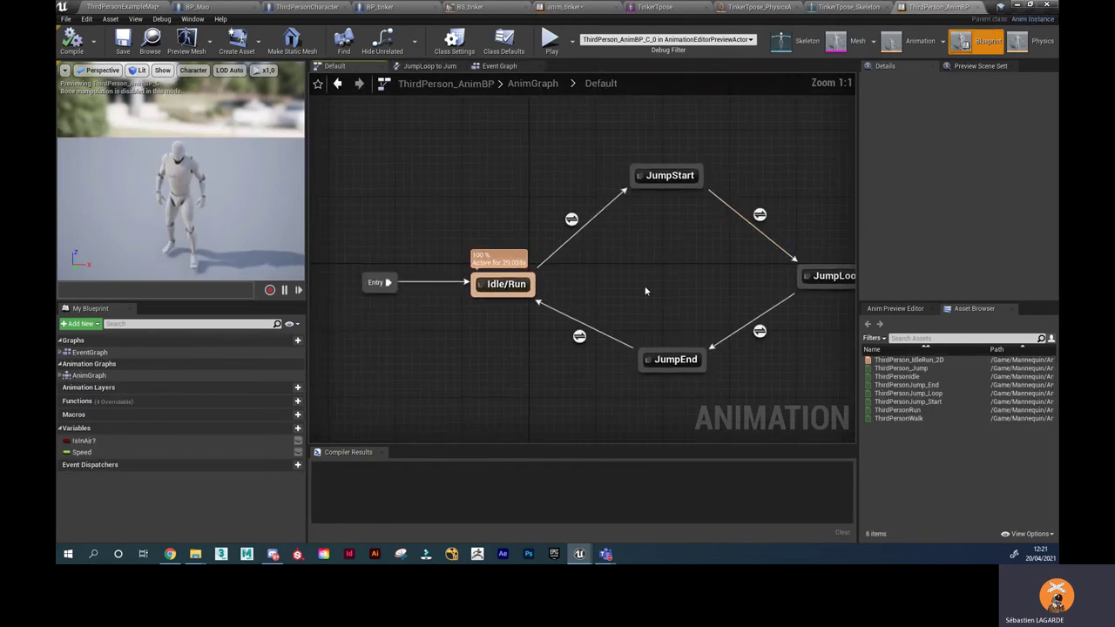
double_click(582, 341)
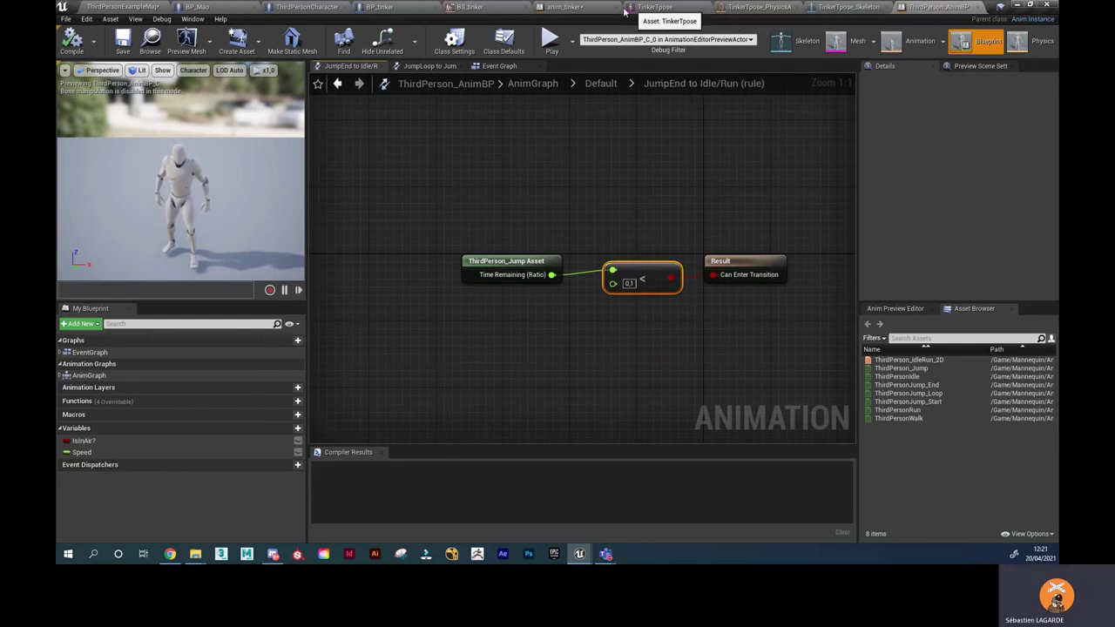
Make the TinkerJump to BS_tinker rule fire when Time Remaining (TinkerJump) is below 0,1, then compile and save anim_tinker.
left_click(575, 6)
type("asset time")
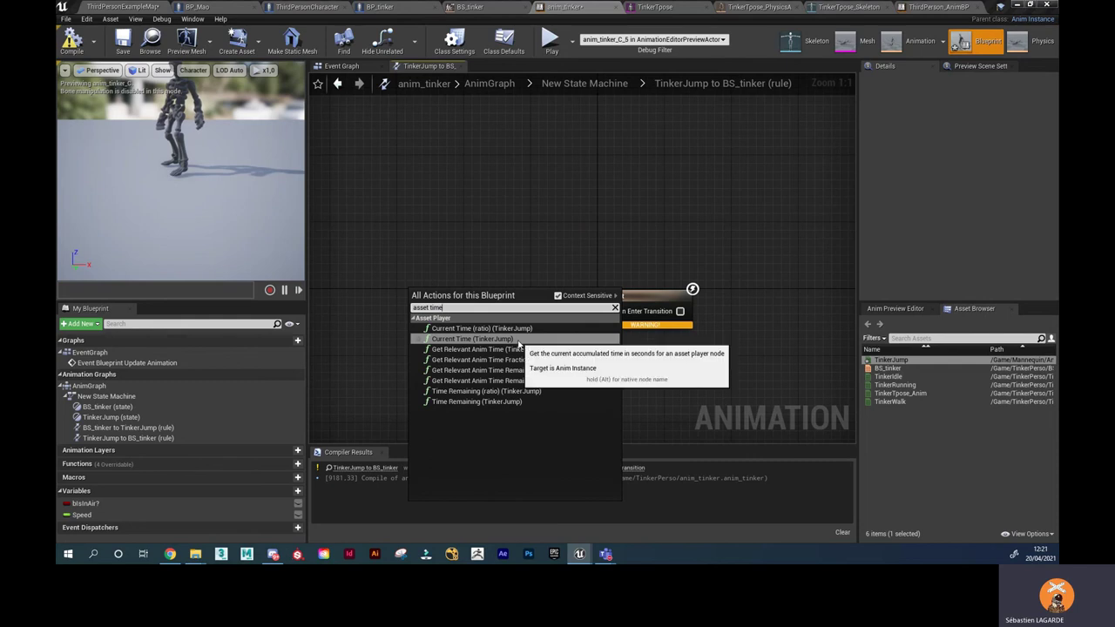
left_click(502, 403)
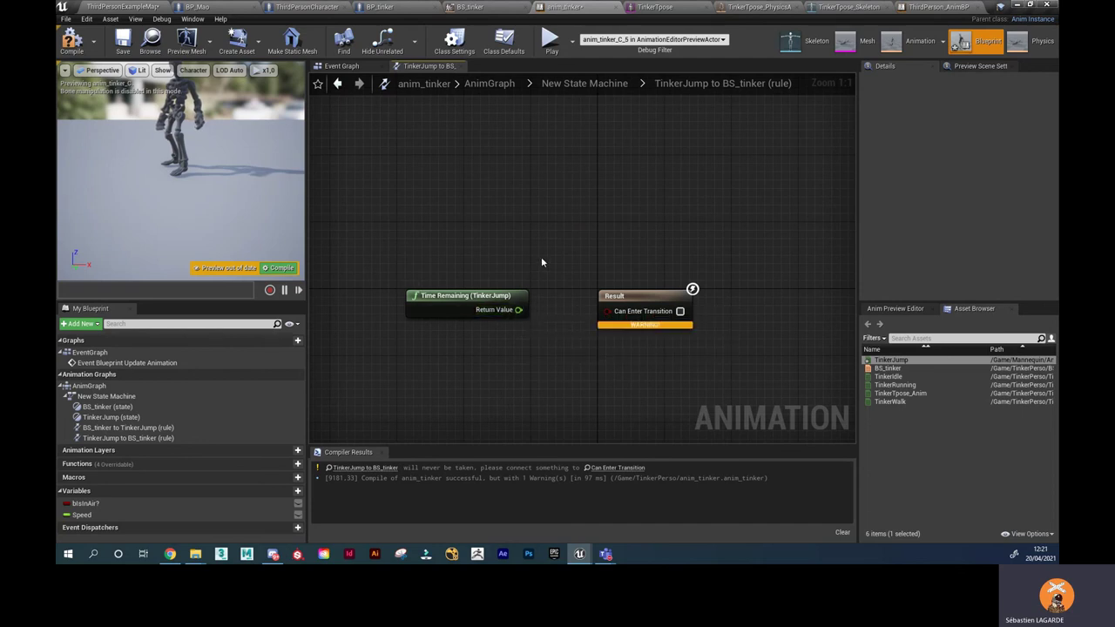
key("ctrl+v")
mouse_move(518, 309)
left_mouse_down()
mouse_move(548, 266)
mouse_move(607, 310)
mouse_move(691, 297)
left_mouse_up()
left_click(565, 276)
type("0,1")
left_click(72, 40)
left_click(122, 48)
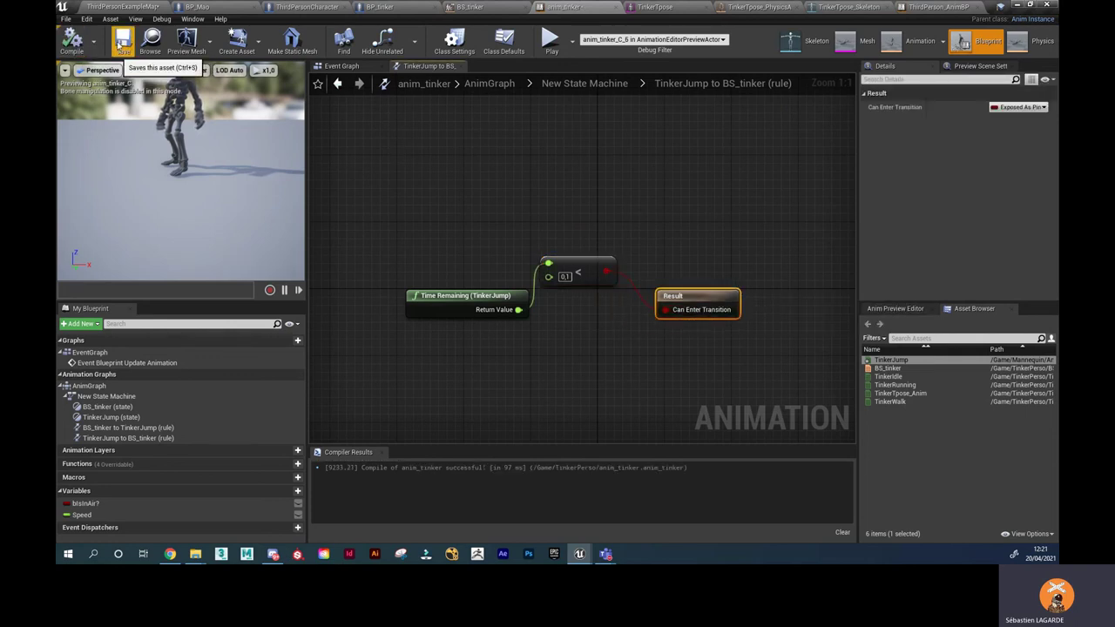
In ThirdPersonExampleMap, save all unsaved content, including the map and TinkerJump.
left_click(102, 7)
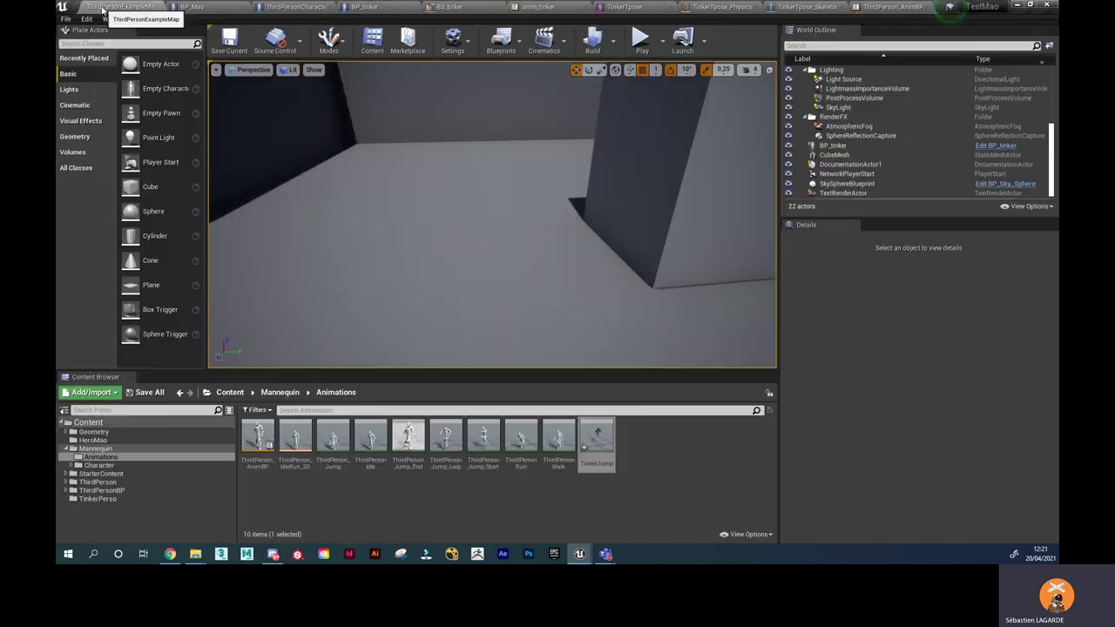
left_click(153, 392)
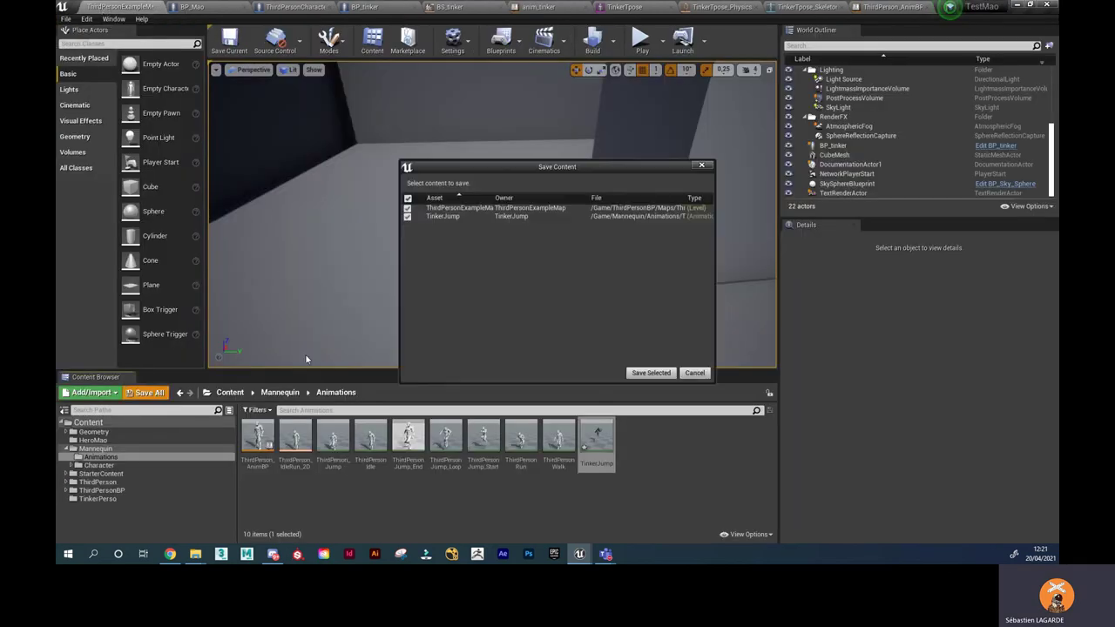
left_click(644, 371)
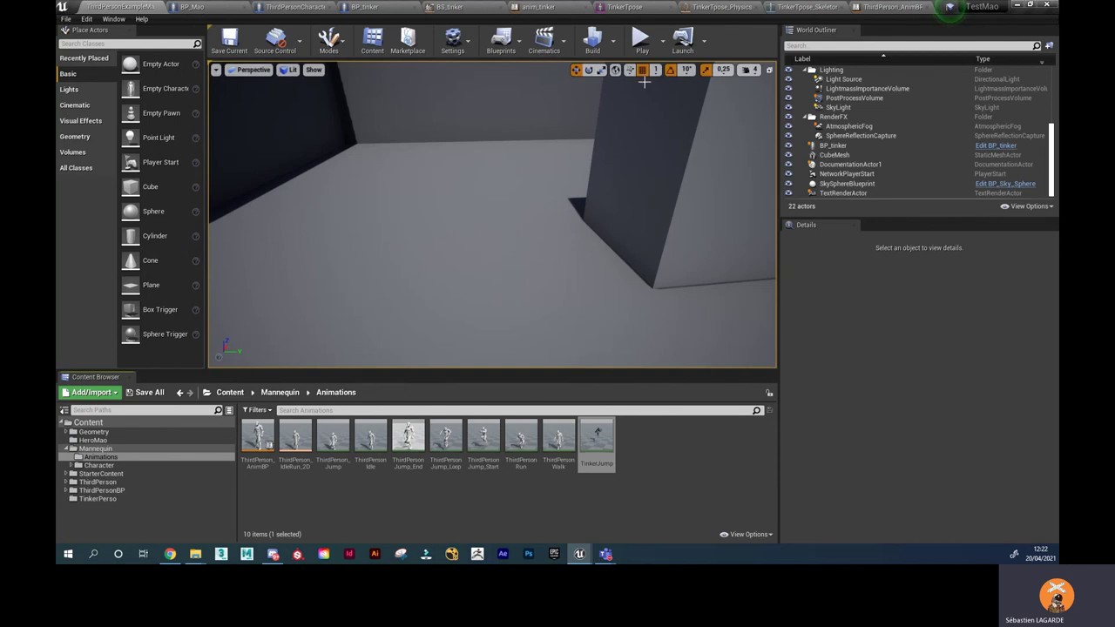
Play the level and test the skeleton running forward with W and jumping with Space.
left_click(641, 39)
left_click(591, 237)
key("w")
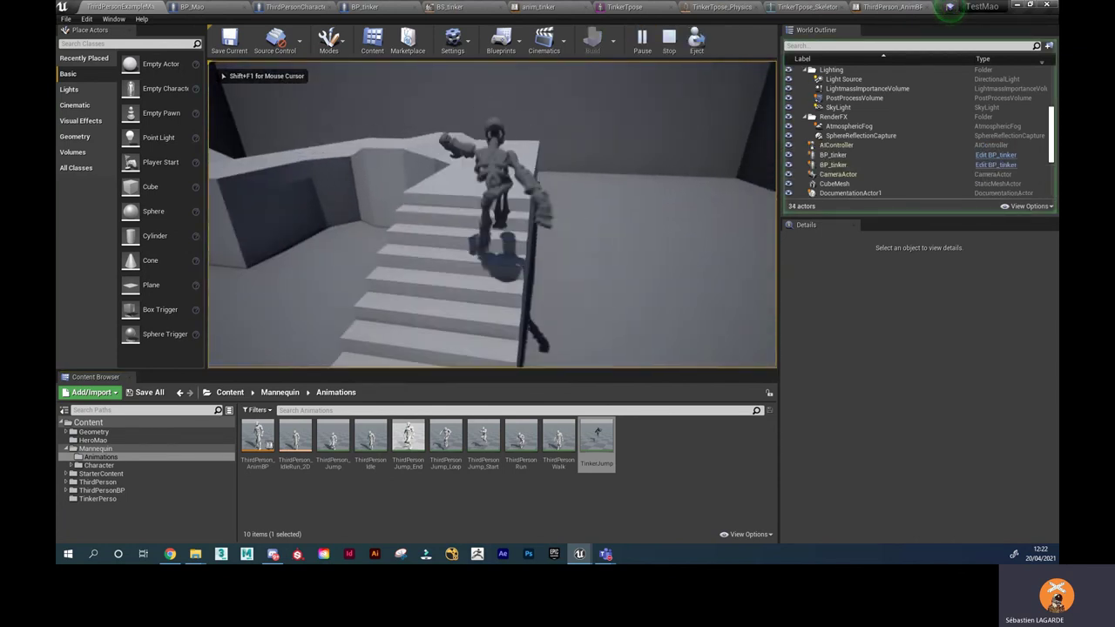
key("space")
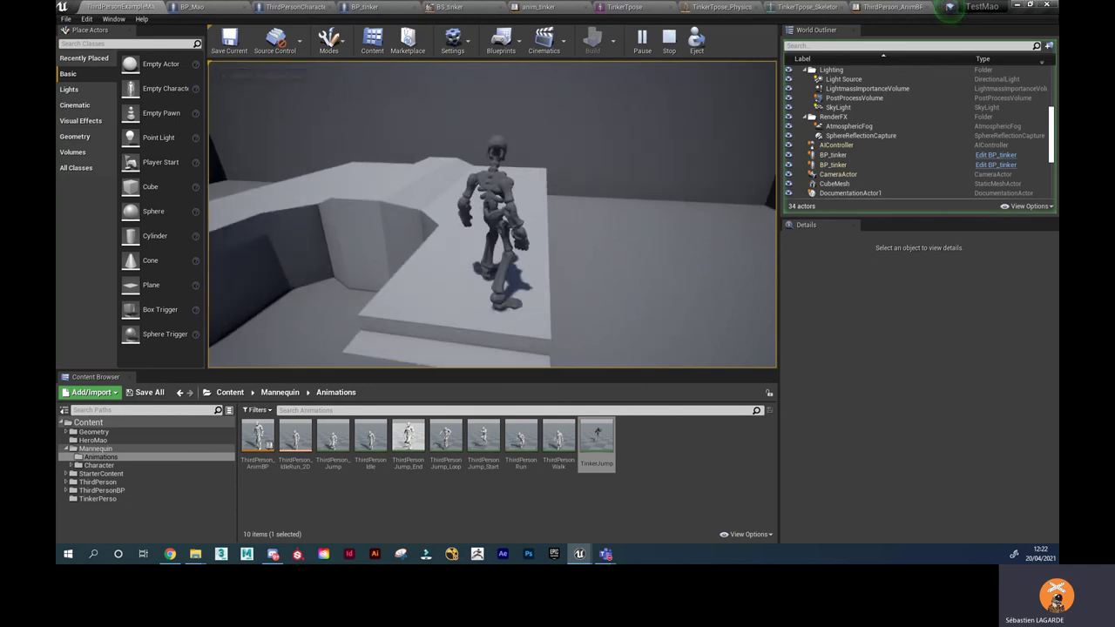